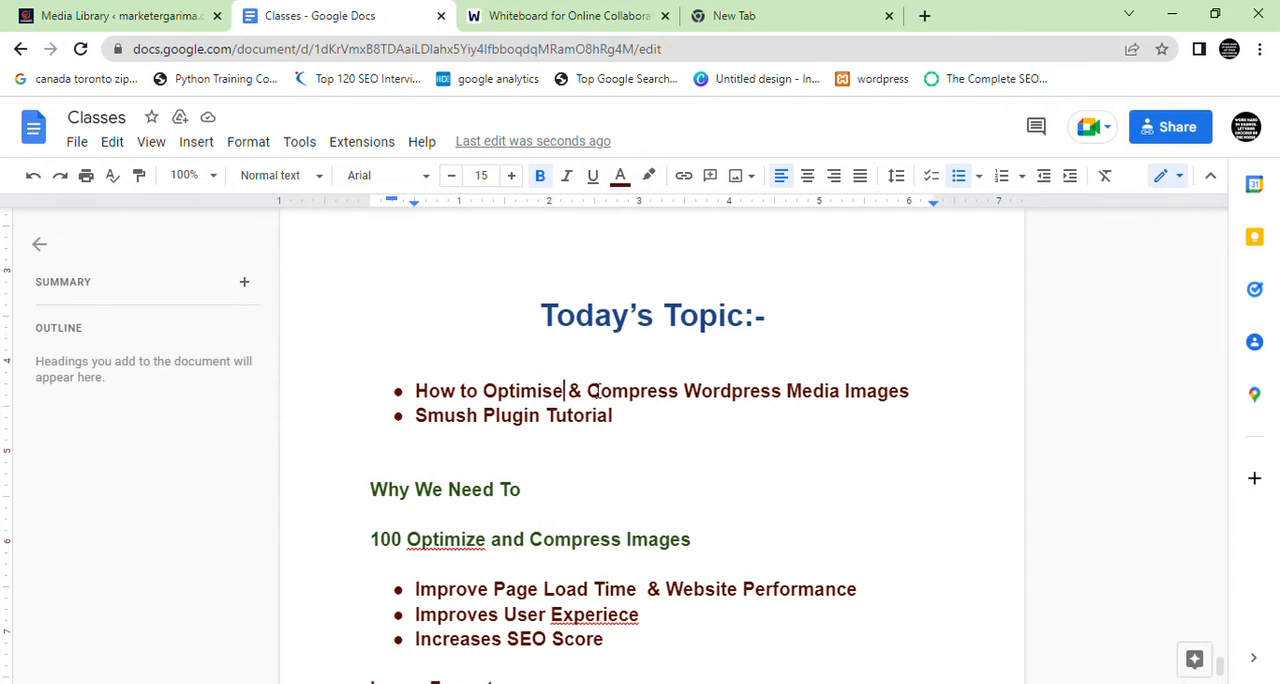
Remove the stray 100 and join the split heading into one line reading Why We Need To Optimize and Compress Images
double_click(692, 545)
click(418, 555)
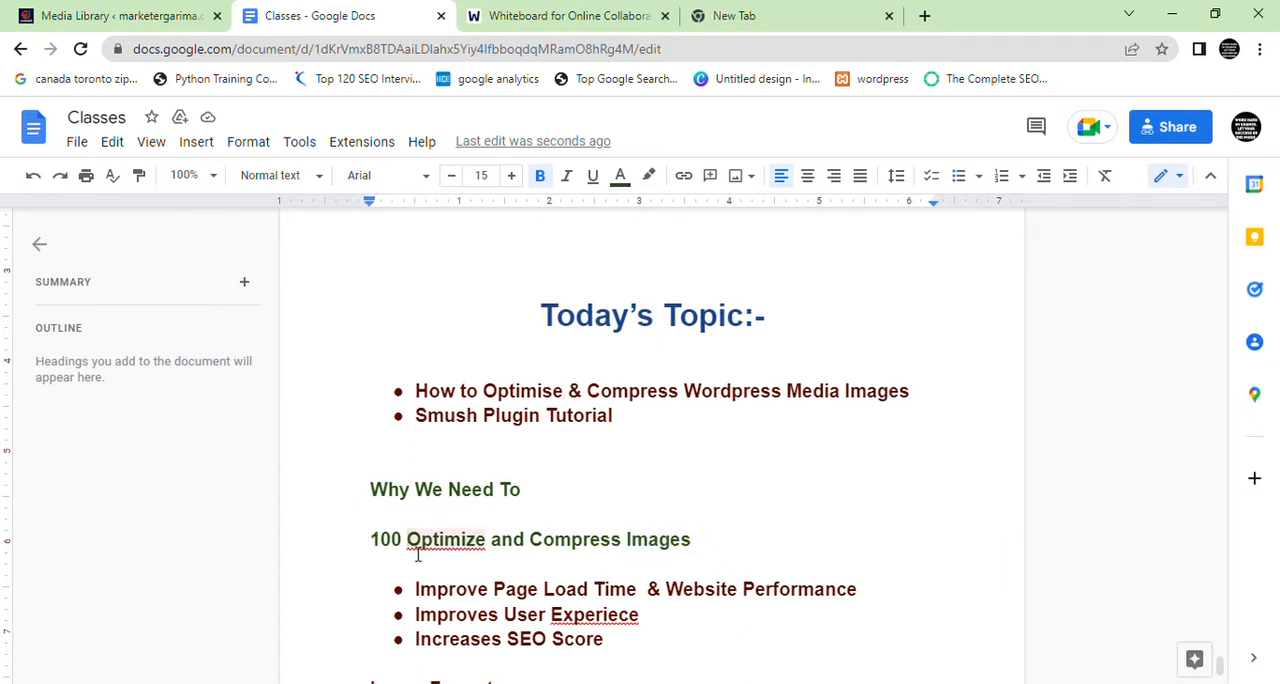
key(shift+Home)
key(BackSpace)
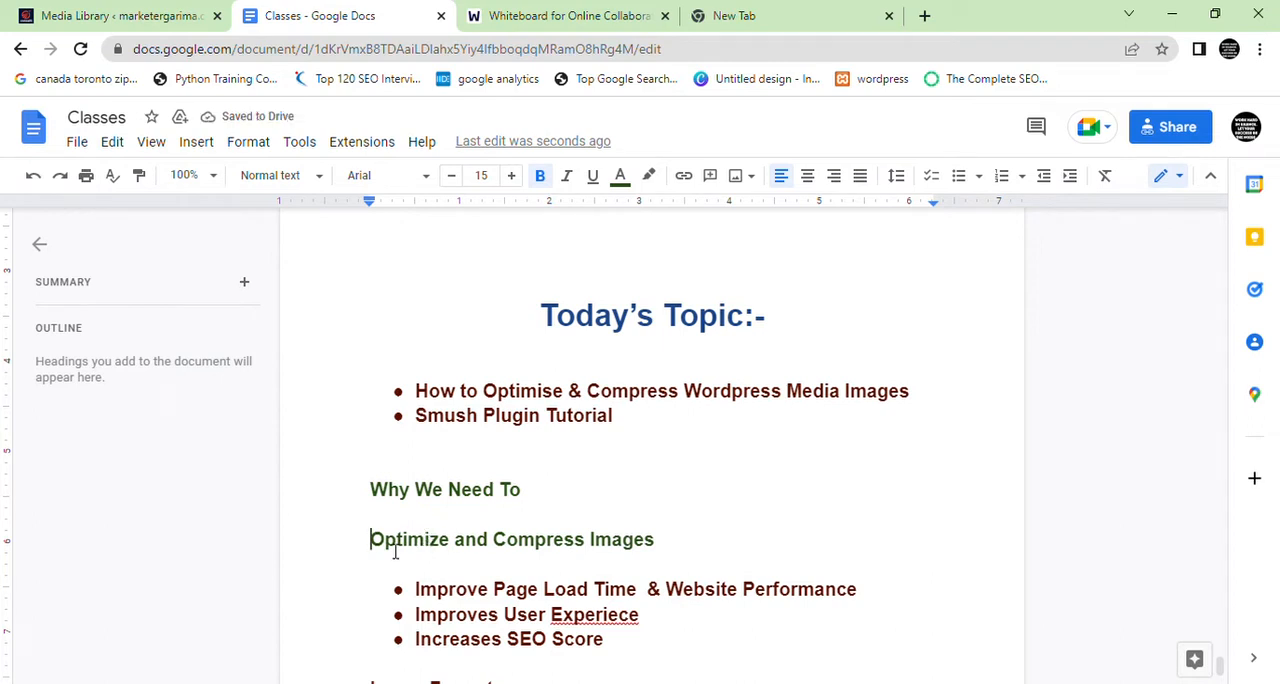
key(BackSpace)
key(BackSpace)
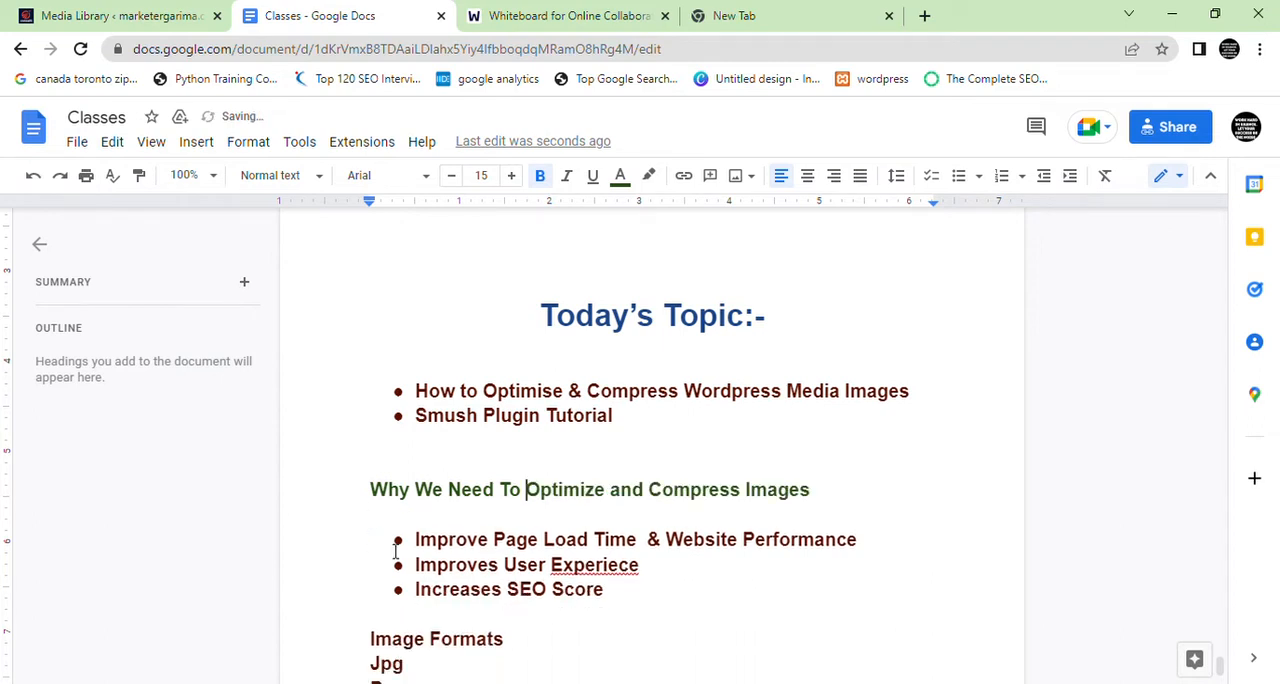
drag(629, 611, 425, 540)
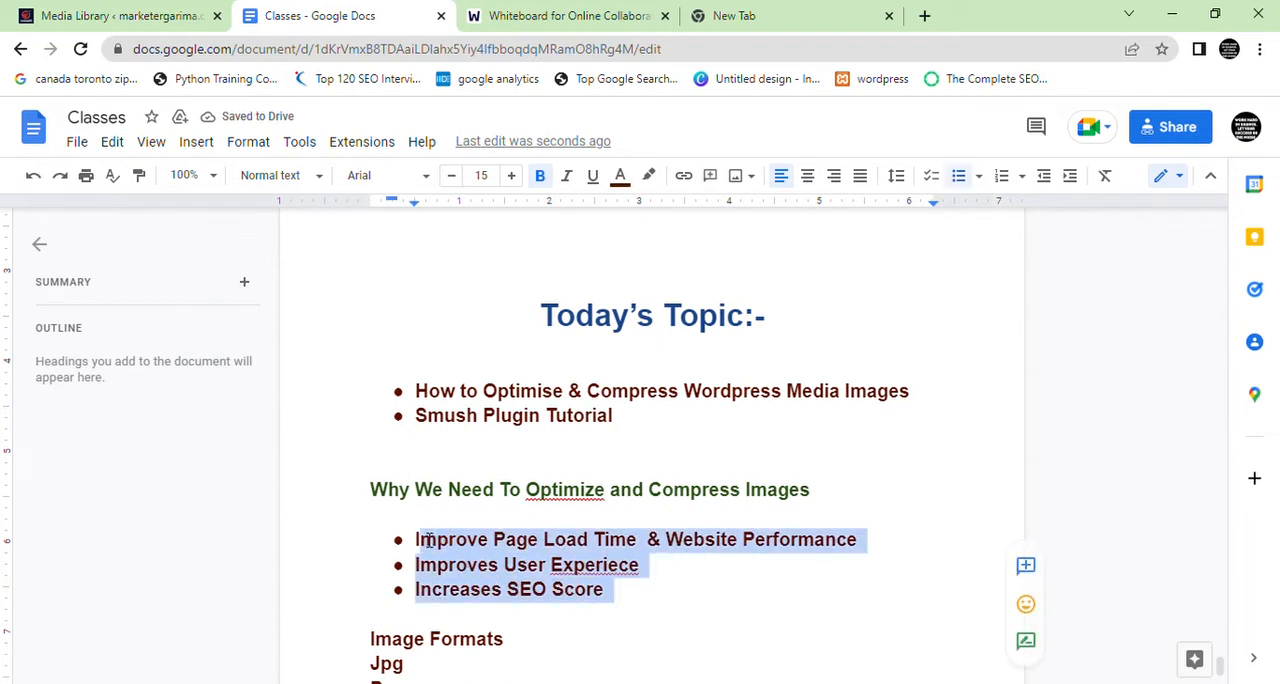
drag(428, 540, 416, 560)
click(422, 545)
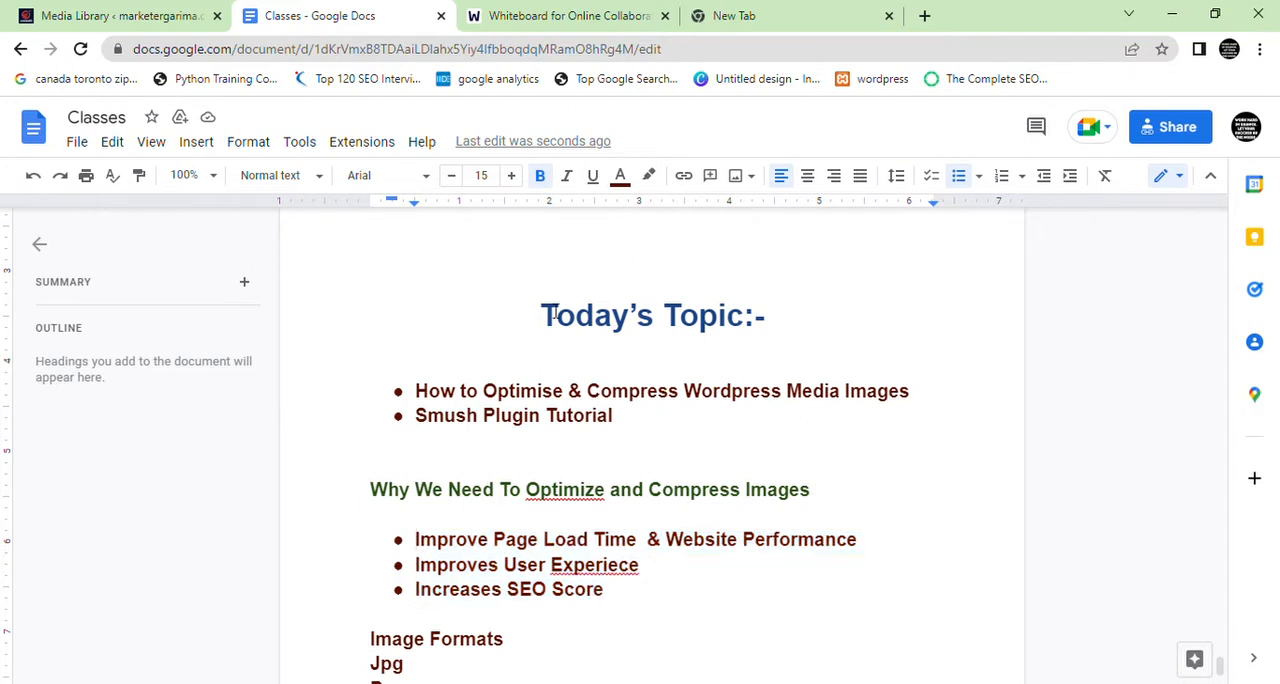
Switch to the web whiteboard, handwrite 100 KB with 10 KB below it, and circle the 10 KB
click(594, 14)
mouse_move(250, 184)
mouse_down()
mouse_move(252, 224)
mouse_move(285, 232)
mouse_move(292, 208)
mouse_move(318, 208)
mouse_up()
mouse_move(363, 163)
mouse_down()
mouse_move(364, 237)
mouse_move(367, 205)
mouse_move(381, 228)
mouse_up()
mouse_move(438, 165)
mouse_down()
mouse_move(438, 236)
mouse_move(425, 240)
mouse_up()
drag(302, 294, 301, 368)
drag(343, 318, 362, 294)
drag(469, 300, 465, 385)
mouse_move(531, 312)
mouse_down()
mouse_move(485, 345)
mouse_move(497, 370)
mouse_move(540, 378)
mouse_move(545, 316)
mouse_move(365, 254)
mouse_move(304, 421)
mouse_move(567, 304)
mouse_move(561, 290)
mouse_up()
Draw double check marks beside the handwritten 10 KB and 100 KB sizes
drag(645, 356, 749, 326)
drag(646, 360, 755, 347)
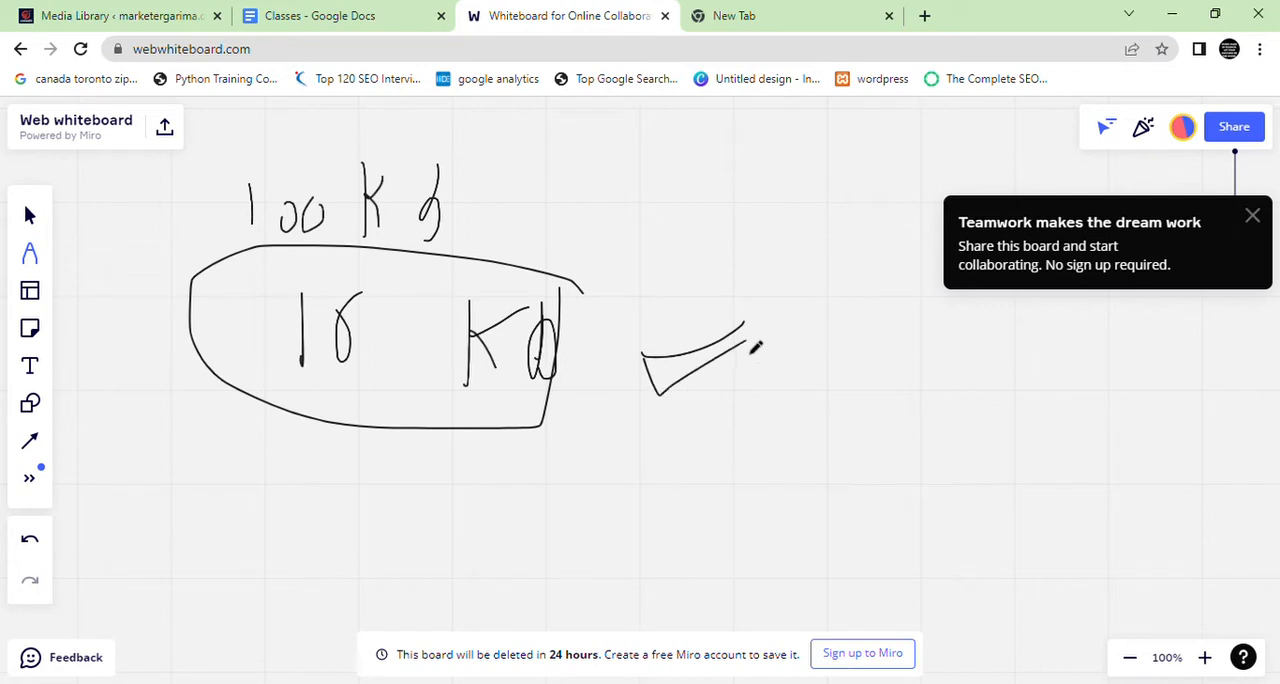
drag(532, 188, 655, 172)
drag(503, 190, 690, 201)
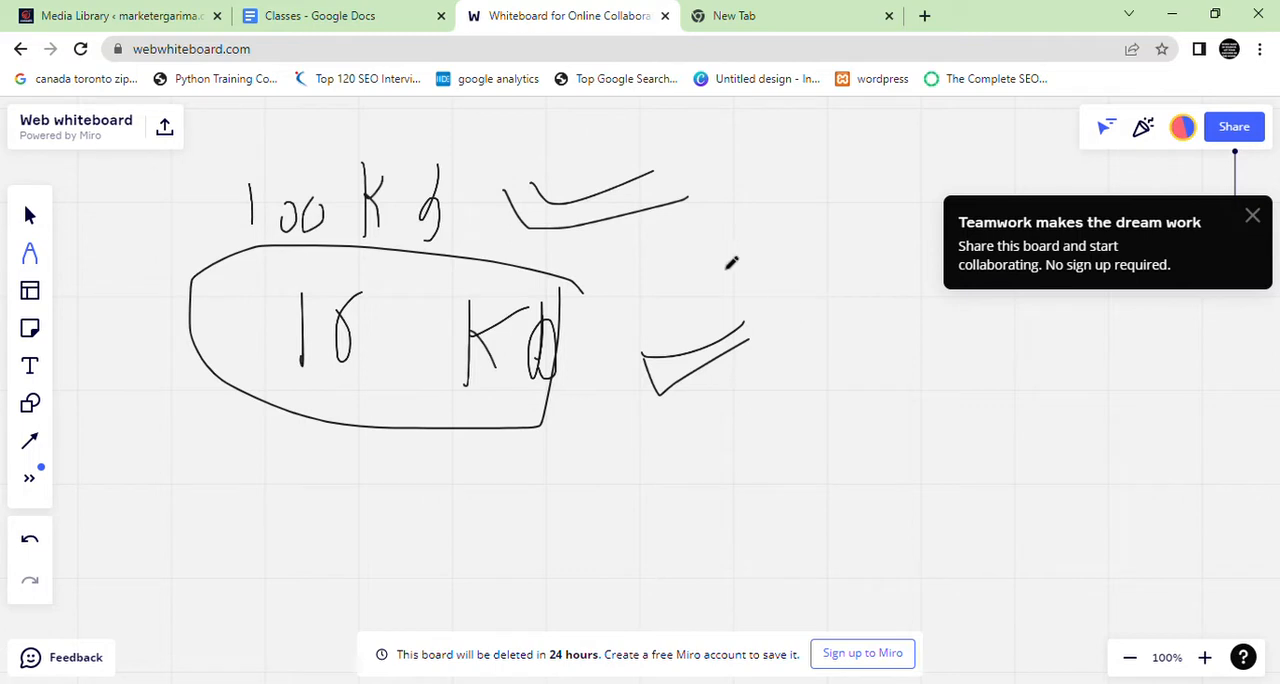
Switch back to the Google Docs notes and review the benefits bullets and the list of image formats
click(346, 14)
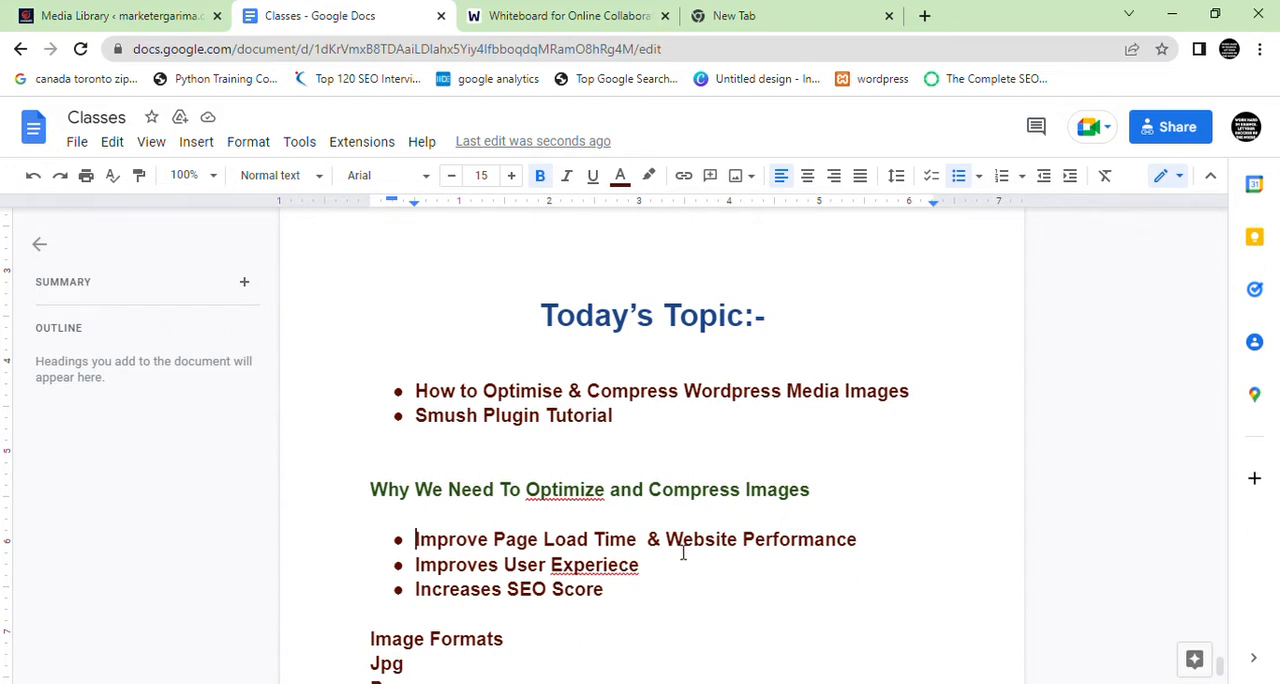
scroll(684, 553, down, 1)
drag(637, 517, 411, 443)
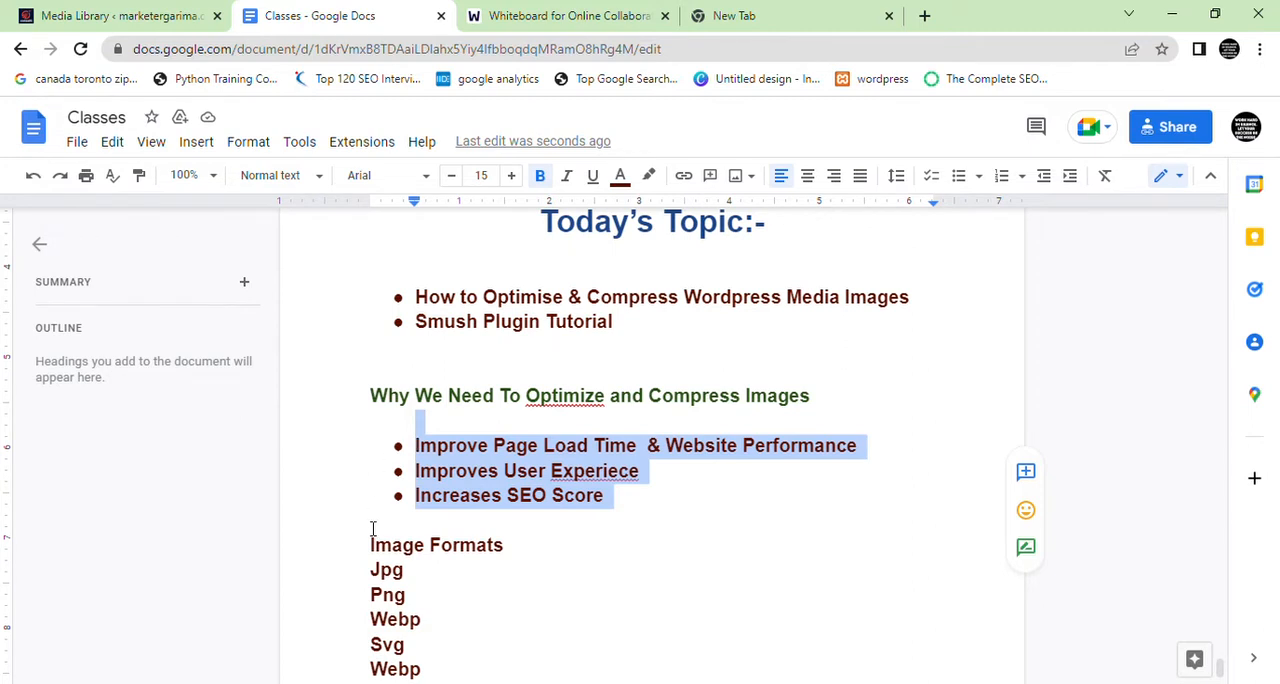
scroll(388, 440, down, 3)
drag(374, 385, 456, 485)
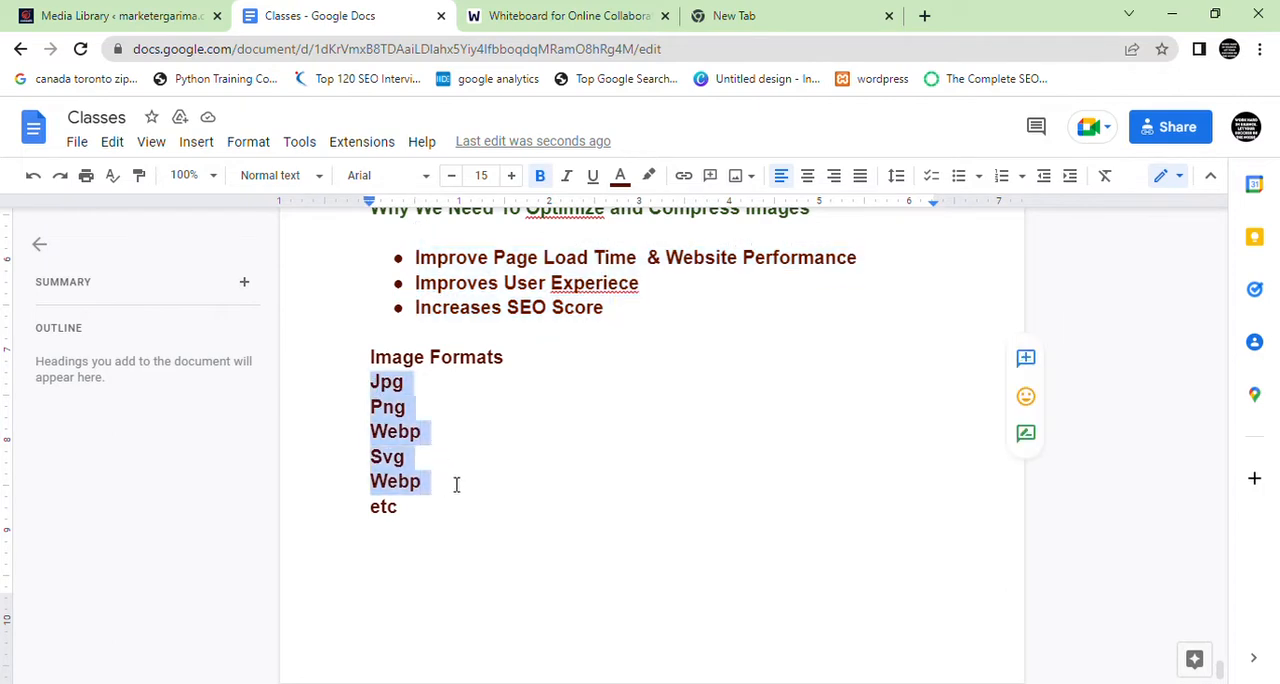
click(418, 392)
drag(418, 414, 401, 416)
Delete the duplicate Webp entry below Svg in the image formats list
drag(438, 460, 403, 472)
click(431, 467)
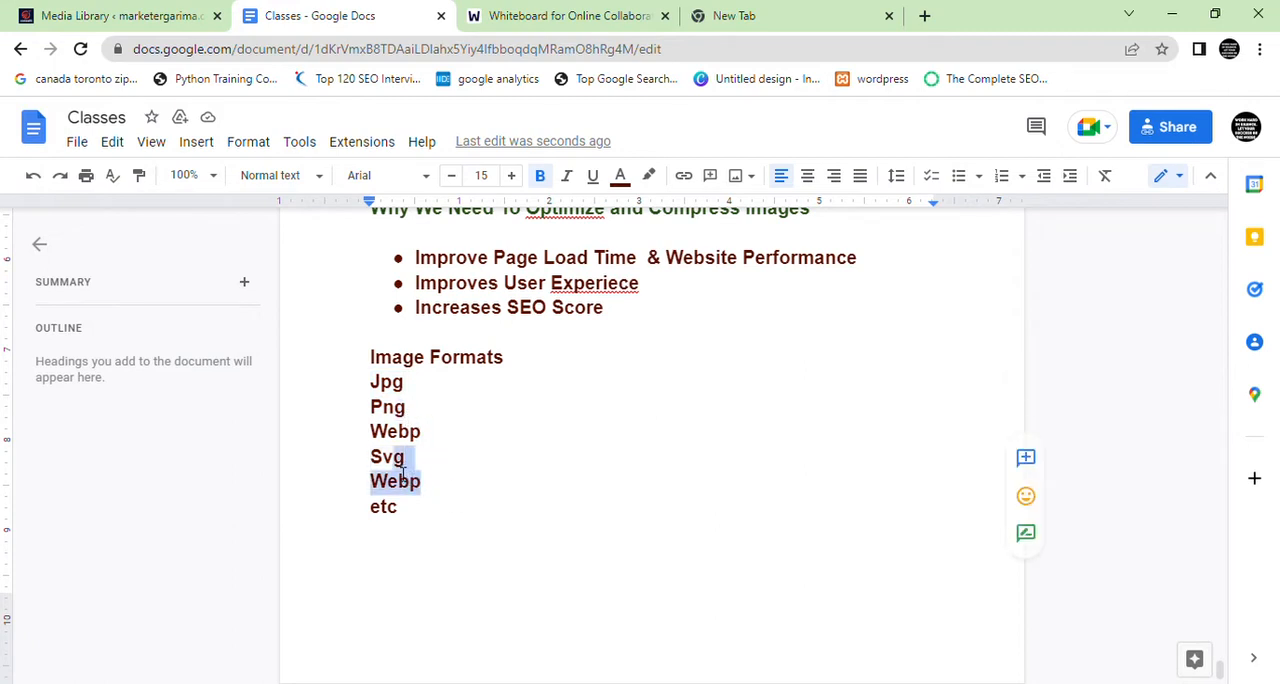
drag(423, 482, 403, 474)
key(BackSpace)
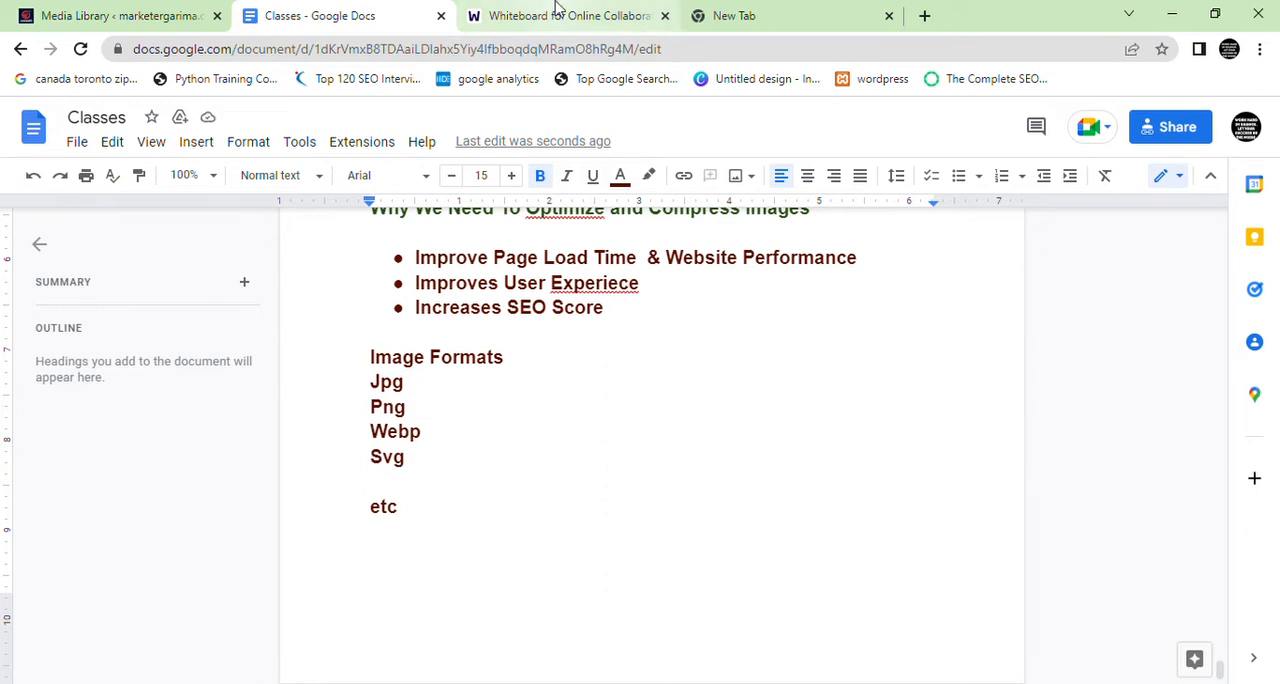
Search Google Images for image and download the Search Engine Journal picture of a tablet as download.jpg
drag(437, 437, 372, 404)
click(716, 20)
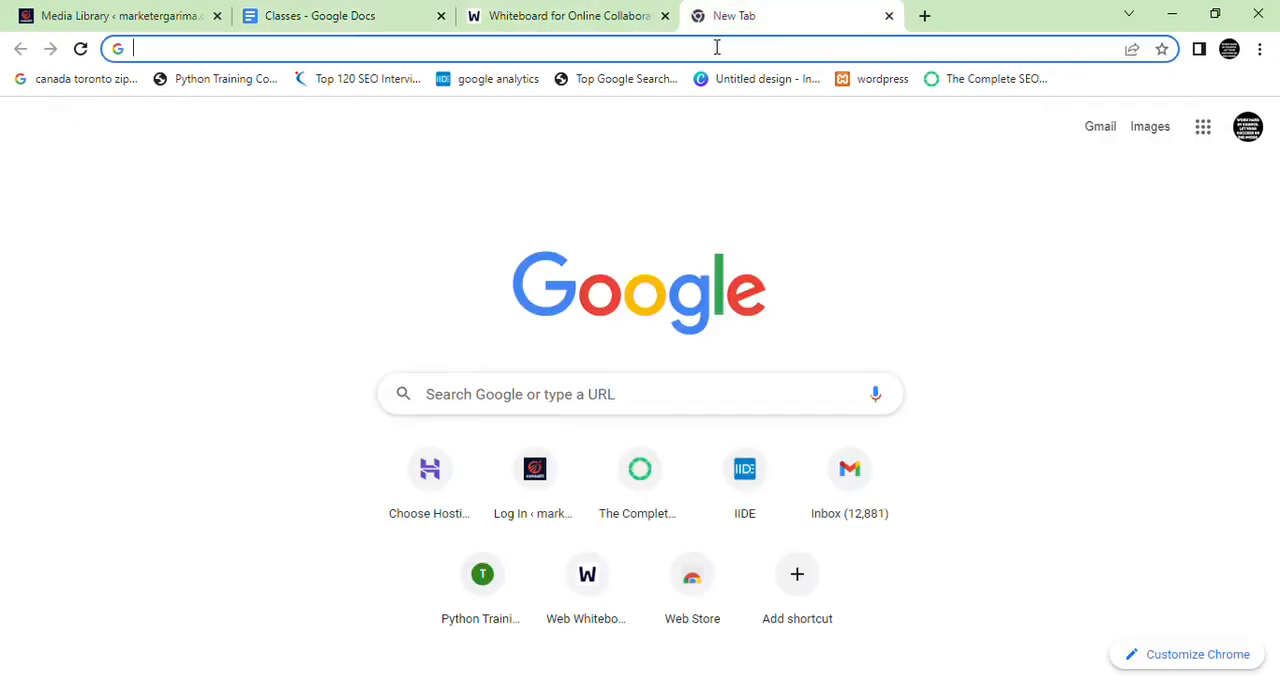
text(images)
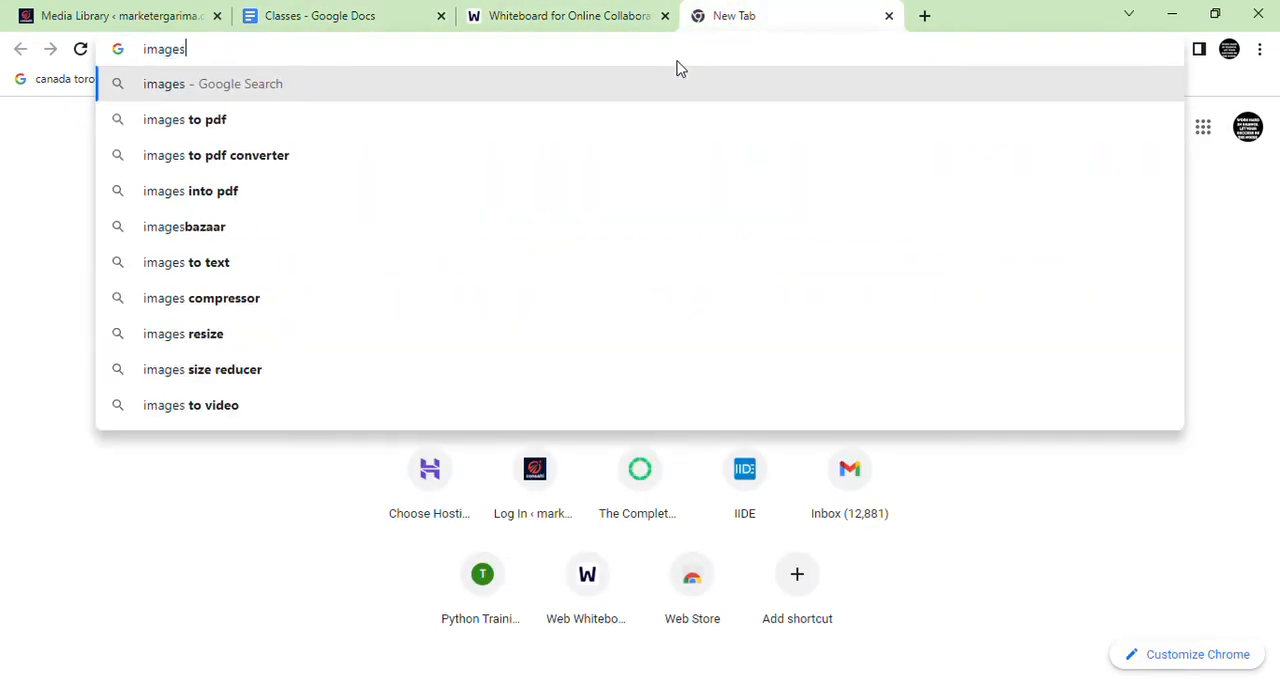
key(BackSpace)
key(Return)
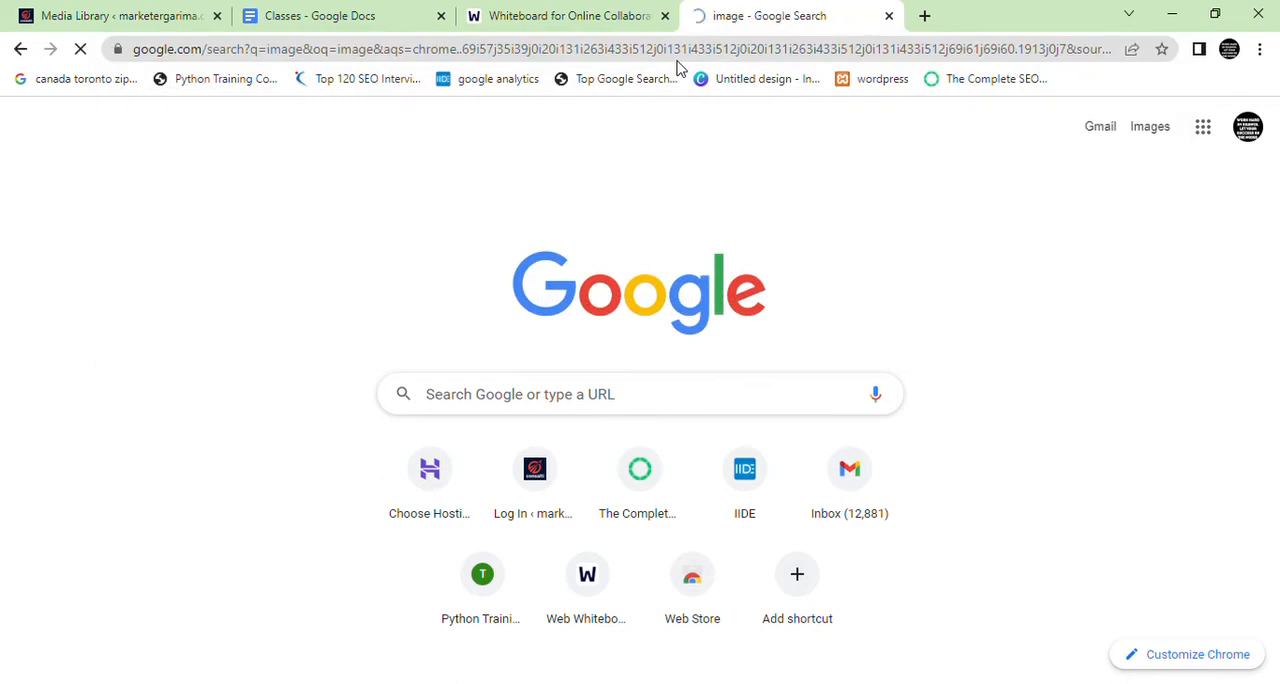
click(276, 210)
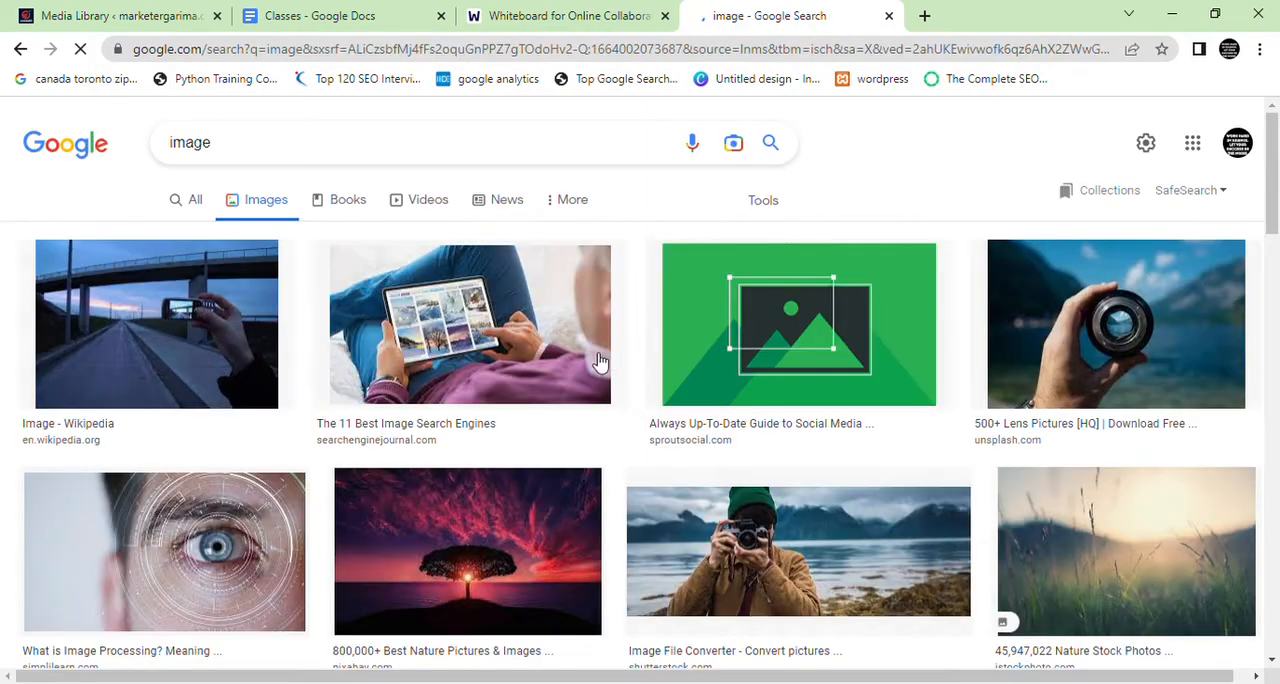
click(600, 361)
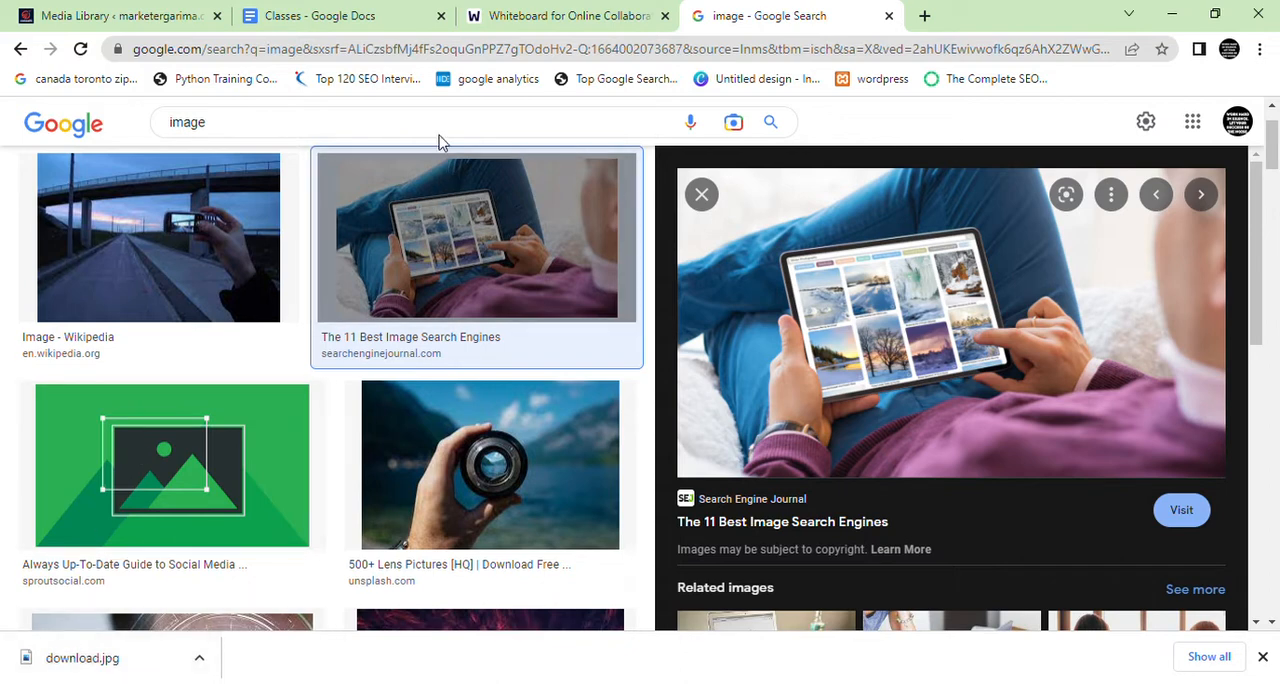
Return to the Google Docs notes and highlight the Webp entry in the image formats list
click(325, 14)
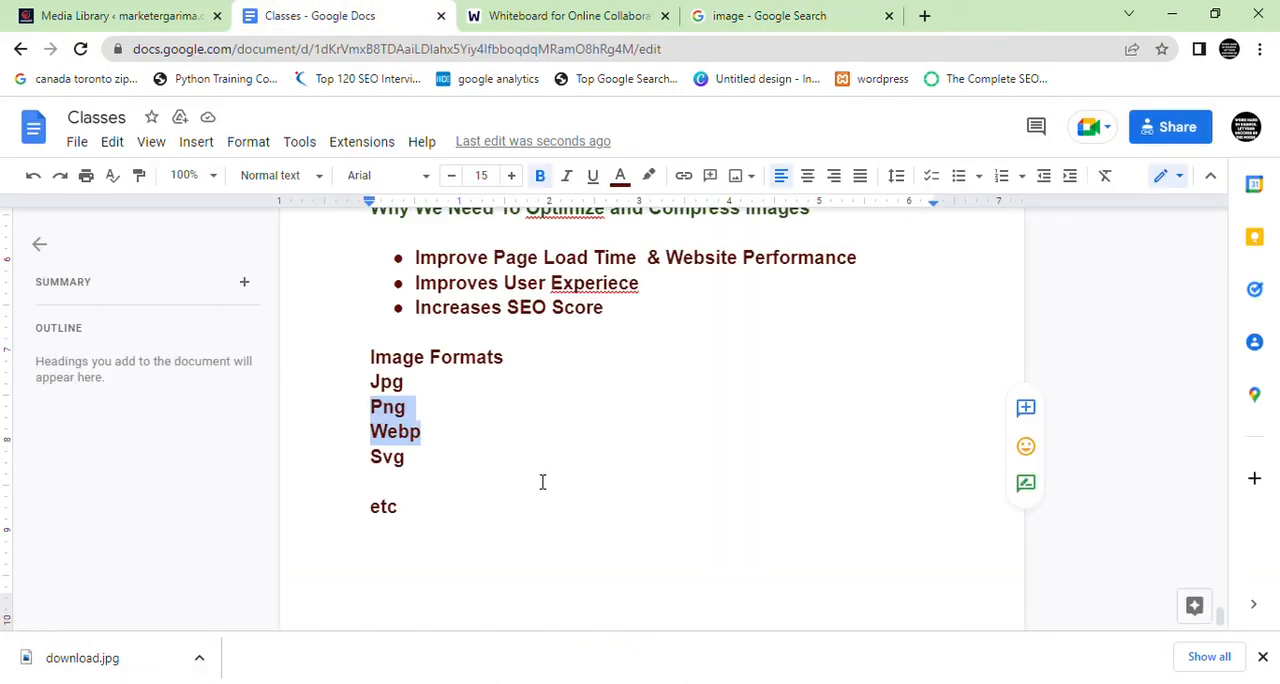
click(447, 445)
drag(447, 445, 363, 449)
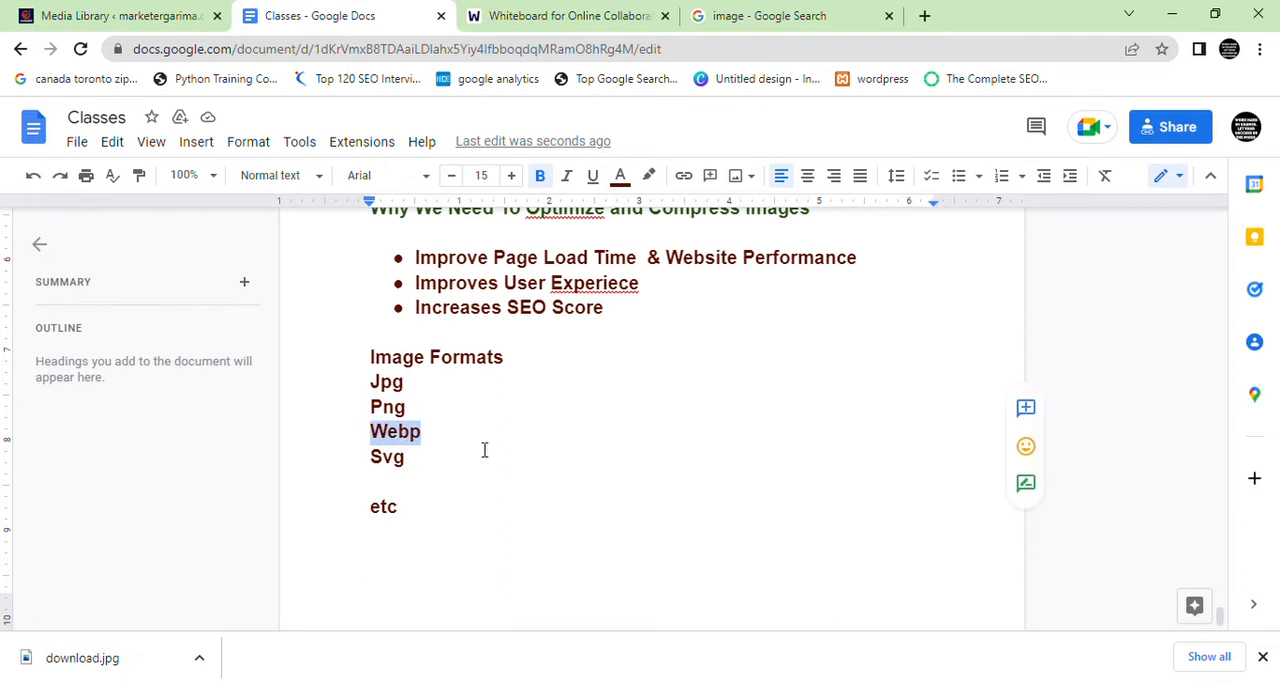
Switch to the web whiteboard, handwrite 100KB png with the size circled, and add an arrow after it
click(588, 13)
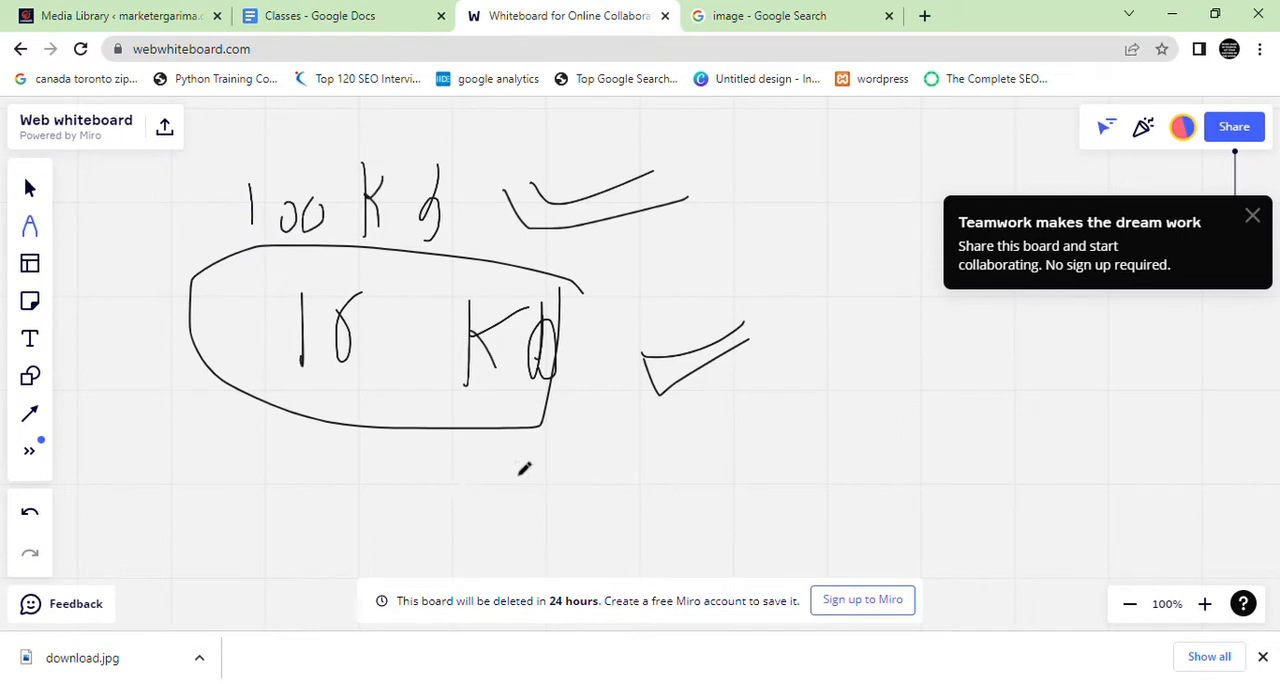
drag(145, 480, 150, 556)
mouse_move(178, 512)
mouse_down()
mouse_move(190, 552)
mouse_move(196, 506)
mouse_up()
mouse_move(214, 508)
mouse_down()
mouse_move(170, 466)
mouse_move(200, 608)
mouse_move(234, 410)
mouse_up()
mouse_move(243, 488)
mouse_down()
mouse_move(243, 540)
mouse_move(257, 542)
mouse_up()
mouse_move(298, 500)
mouse_down()
mouse_move(306, 484)
mouse_move(286, 540)
mouse_move(405, 505)
mouse_move(438, 538)
mouse_move(432, 614)
mouse_up()
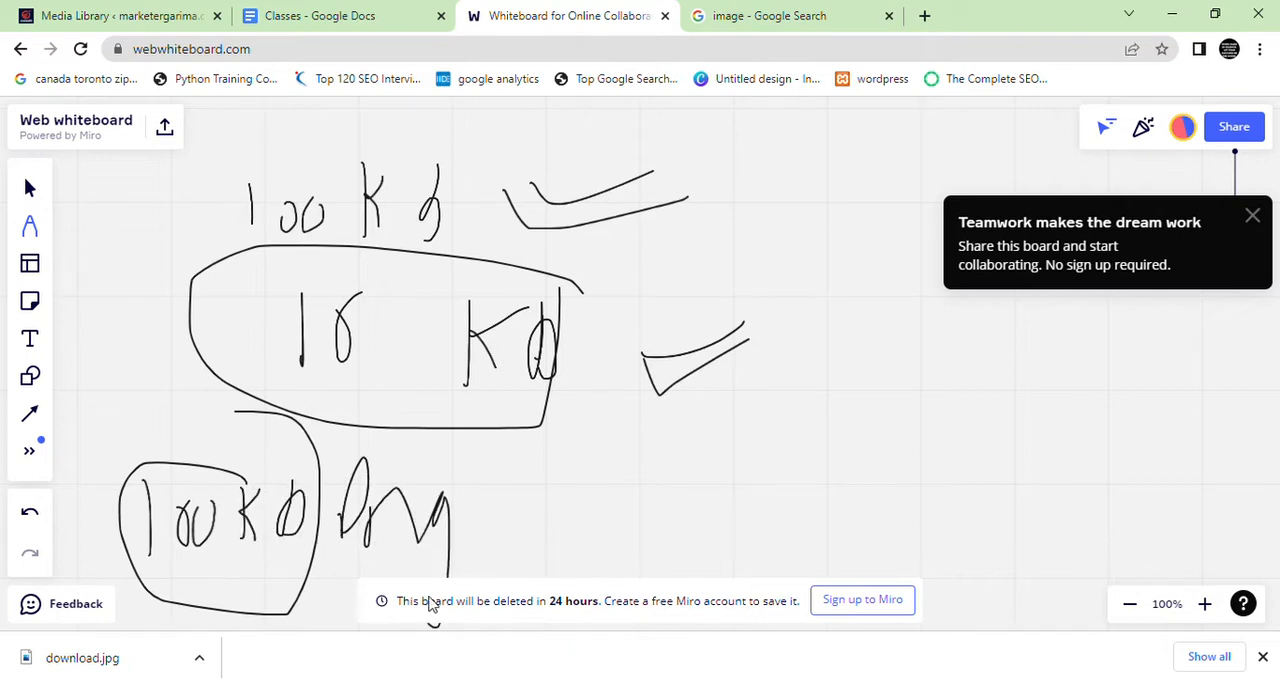
mouse_move(490, 522)
mouse_down()
mouse_move(548, 498)
mouse_move(524, 560)
mouse_up()
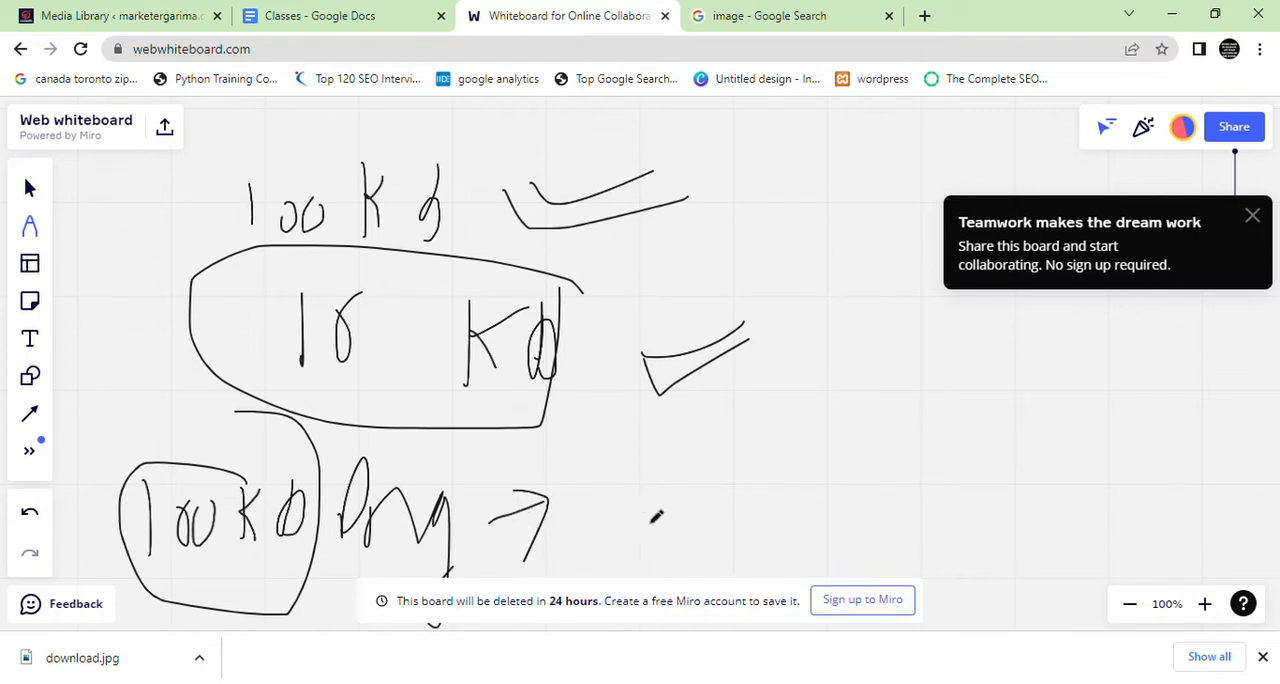
Continue the handwritten row with a circled 50, an arrow and a circled 20kb topped by a double check mark
mouse_move(643, 462)
mouse_down()
mouse_move(616, 465)
mouse_move(640, 556)
mouse_up()
mouse_move(682, 502)
mouse_down()
mouse_move(720, 480)
mouse_move(570, 527)
mouse_move(828, 475)
mouse_move(862, 502)
mouse_up()
mouse_move(943, 468)
mouse_down()
mouse_move(951, 456)
mouse_move(964, 510)
mouse_move(992, 526)
mouse_up()
drag(1048, 490, 1044, 472)
mouse_move(1076, 434)
mouse_down()
mouse_move(1078, 518)
mouse_move(1064, 486)
mouse_move(1102, 496)
mouse_up()
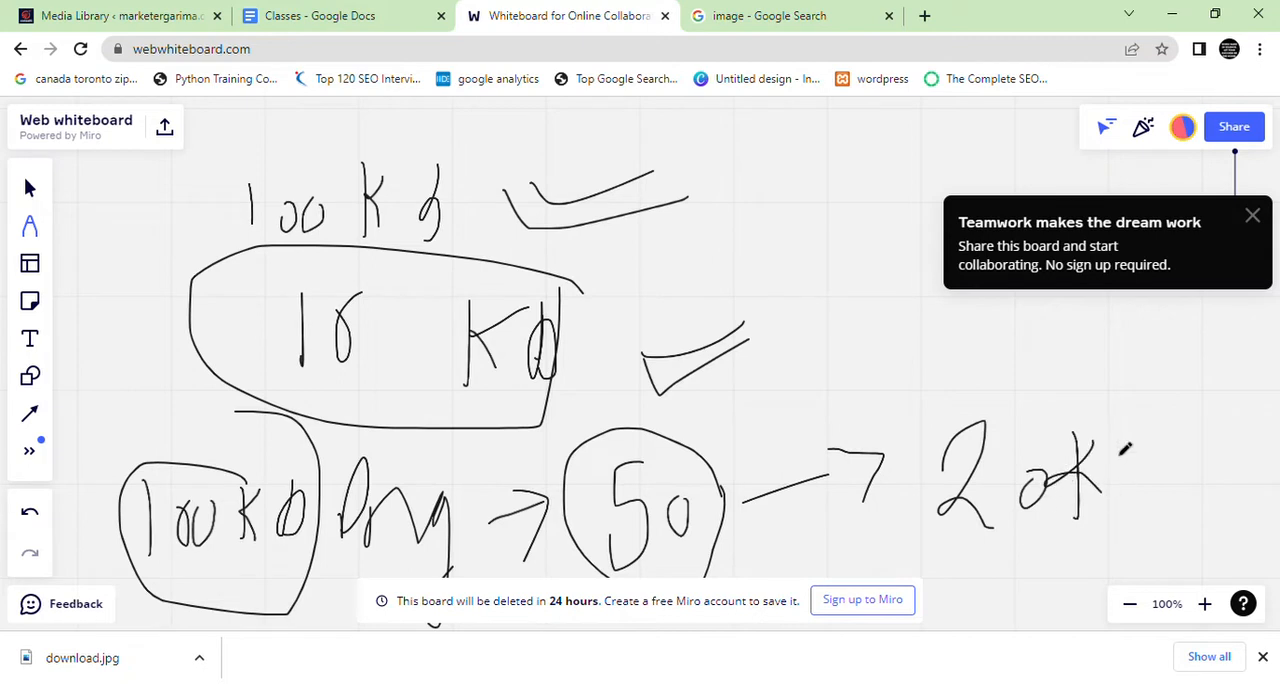
drag(1118, 442, 1120, 522)
mouse_move(1174, 462)
mouse_down()
mouse_move(1040, 378)
mouse_move(920, 534)
mouse_move(1160, 455)
mouse_move(1145, 425)
mouse_up()
drag(990, 344, 1092, 324)
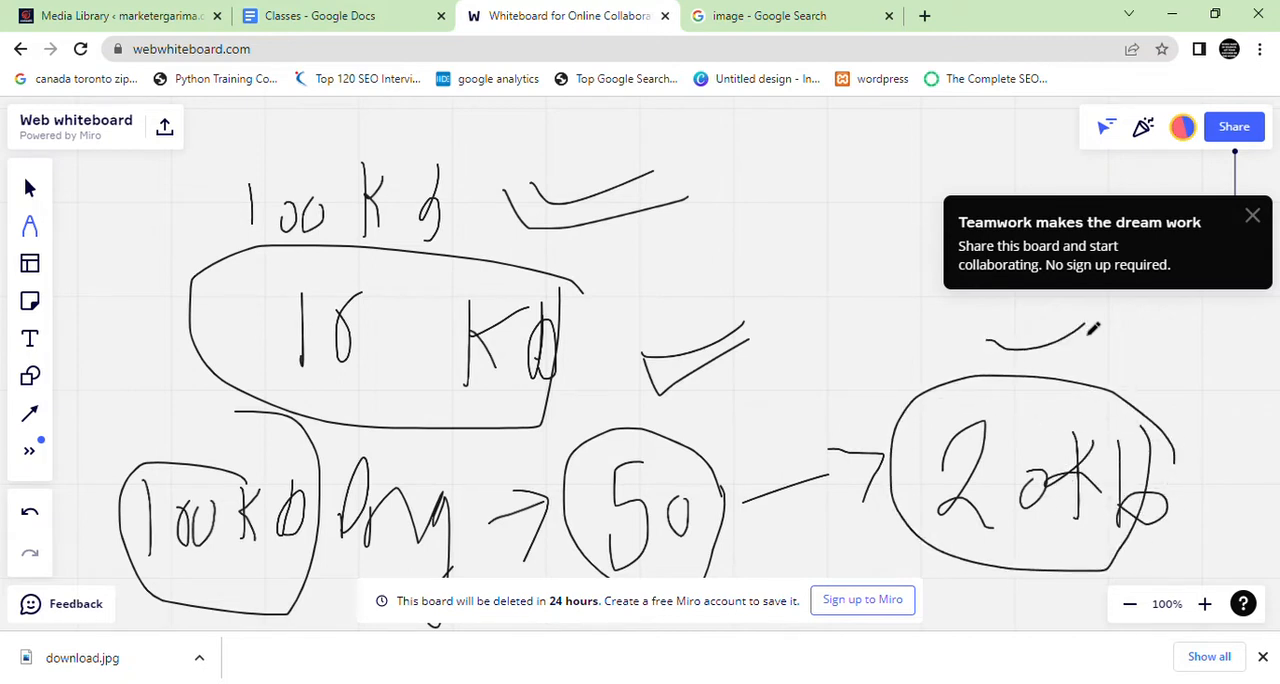
mouse_move(986, 364)
mouse_down()
mouse_move(1090, 350)
mouse_move(1132, 318)
mouse_up()
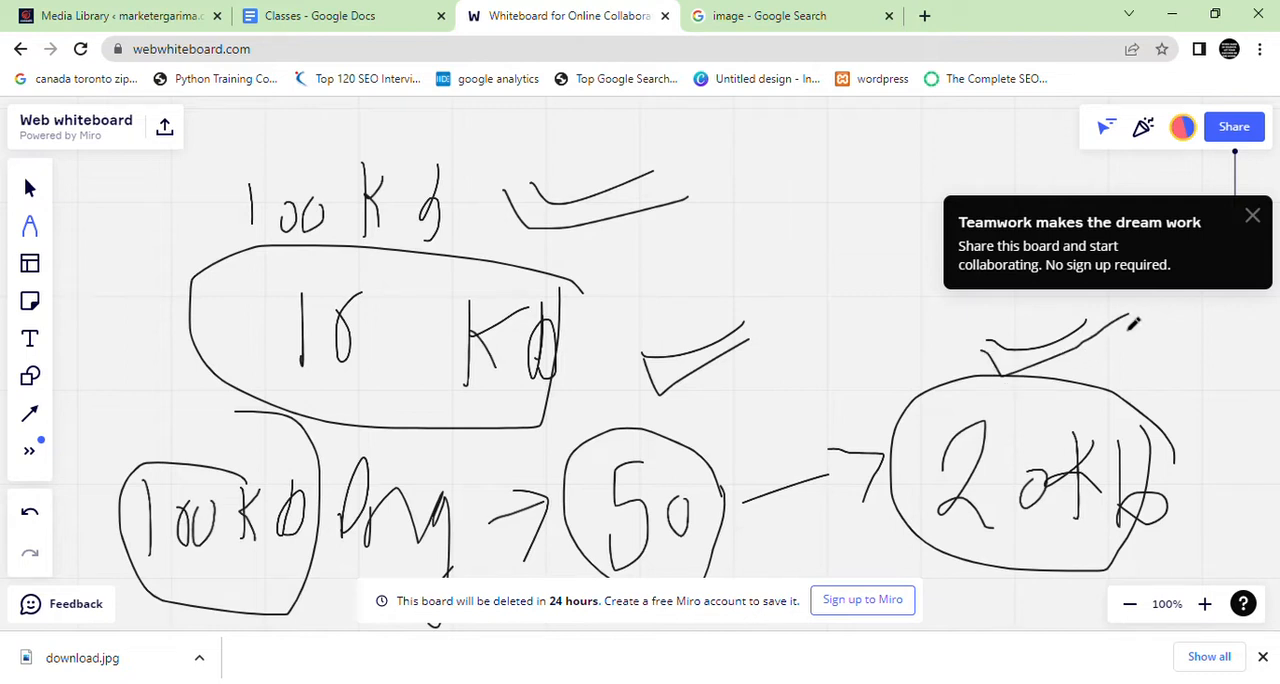
Switch back to the Google Docs notes and color the Webp entry in the image formats list red
click(278, 14)
click(457, 458)
drag(451, 440, 382, 442)
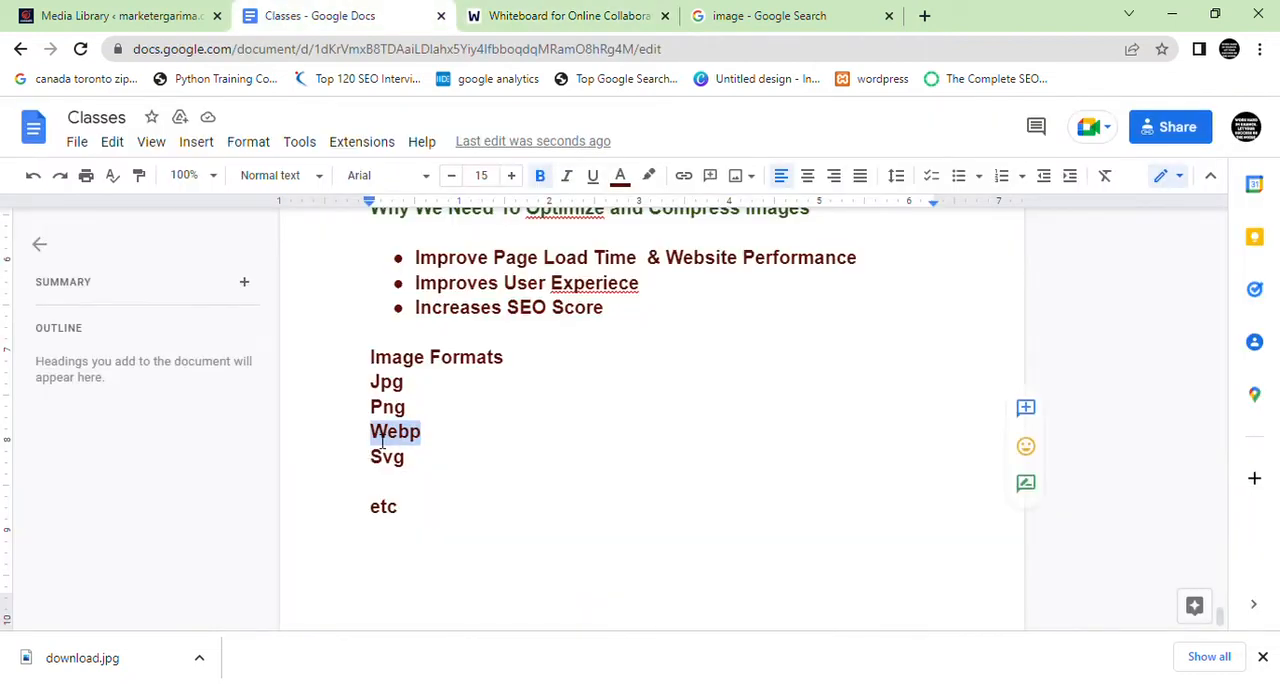
click(620, 177)
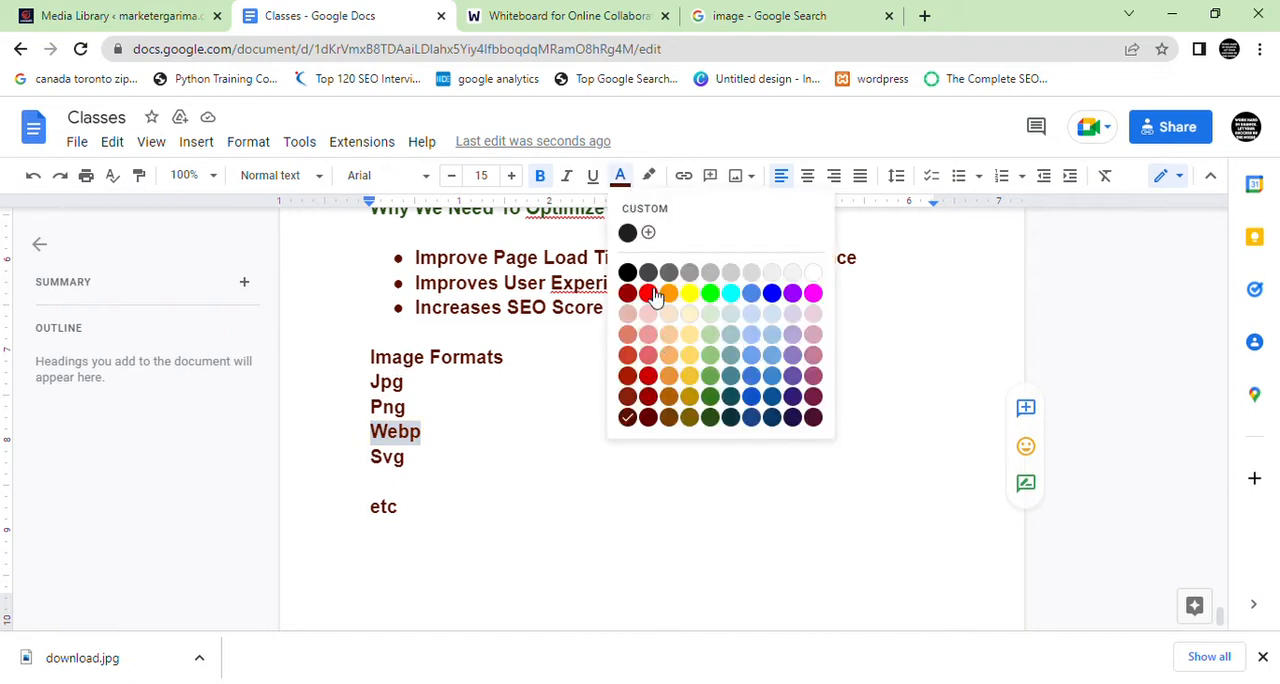
click(648, 293)
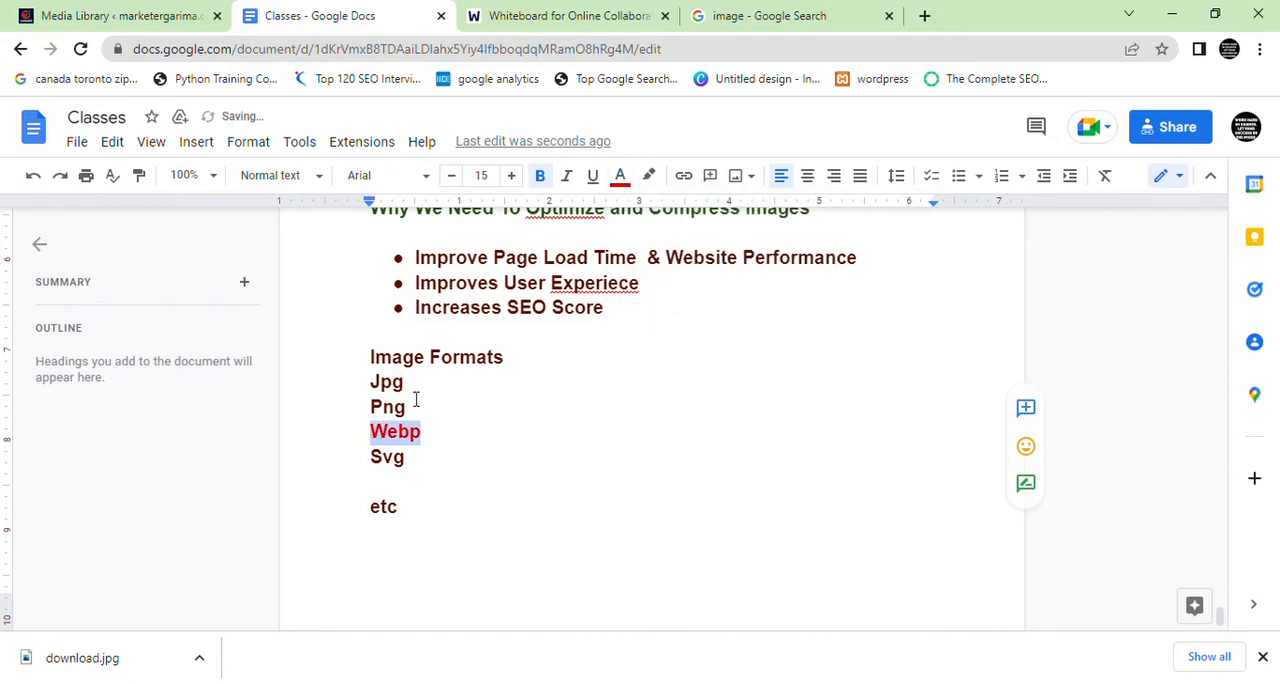
Add = logo after the Png entry in the image formats list
click(448, 412)
text(= )
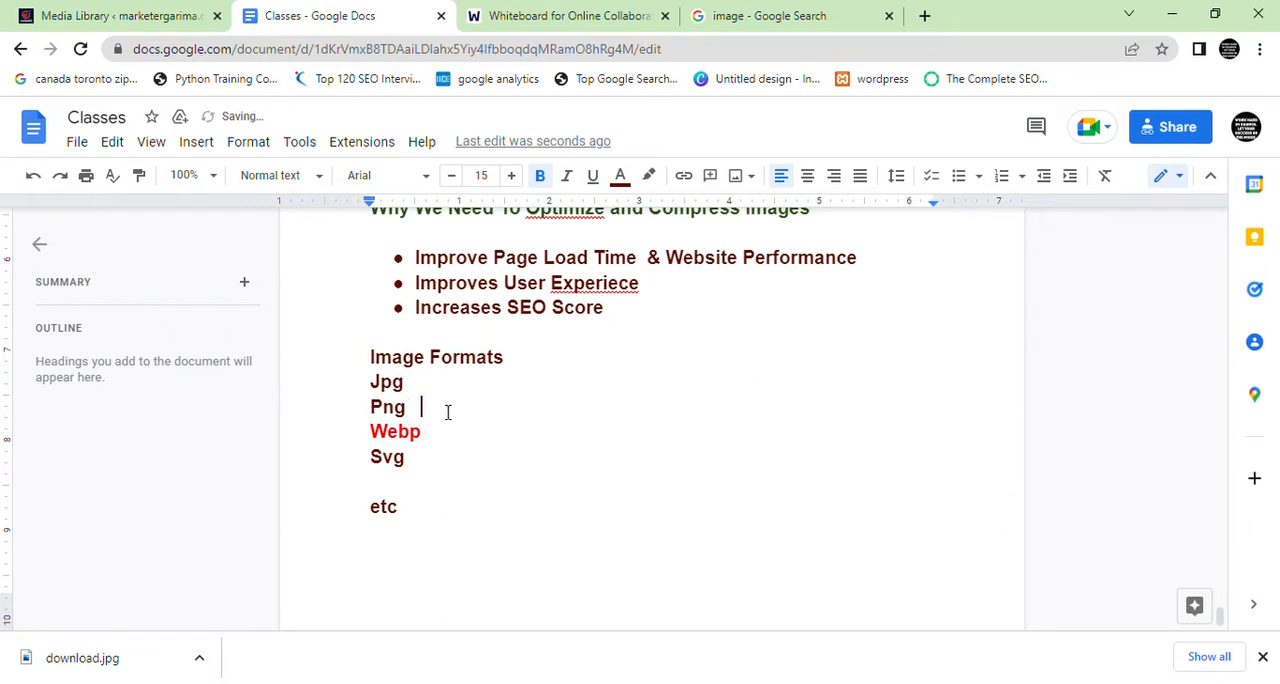
text(logo)
drag(426, 434, 373, 438)
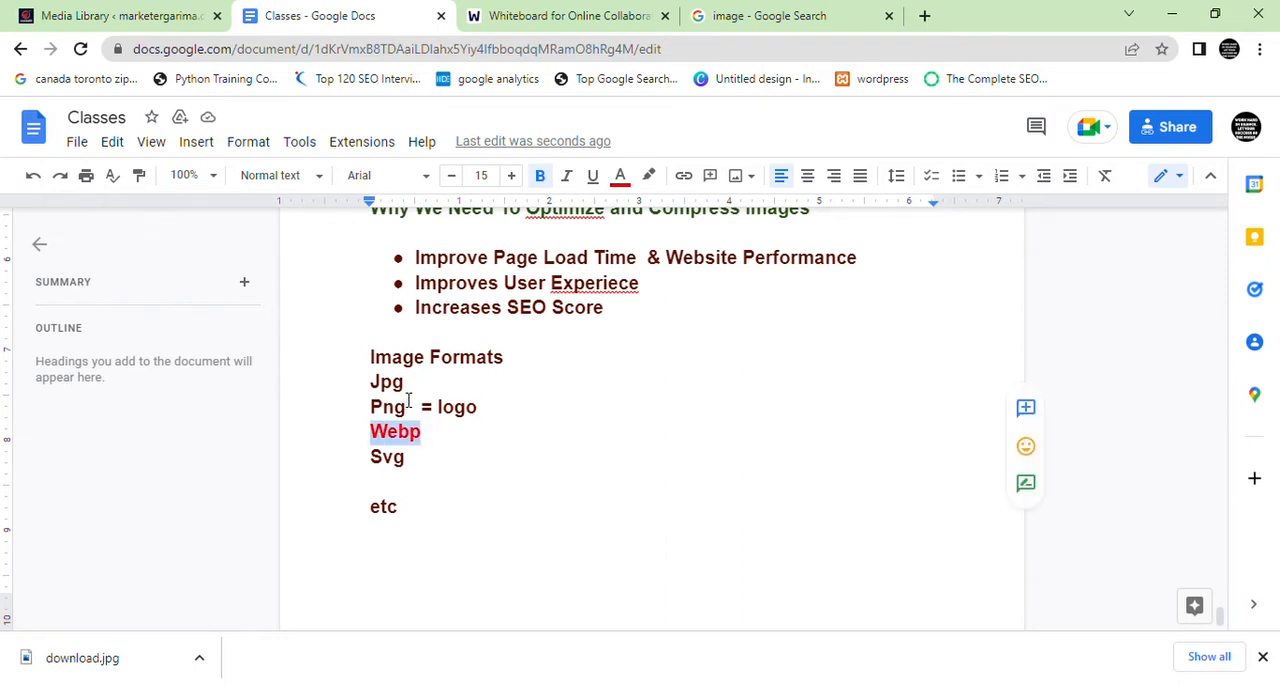
drag(407, 386, 374, 389)
click(427, 440)
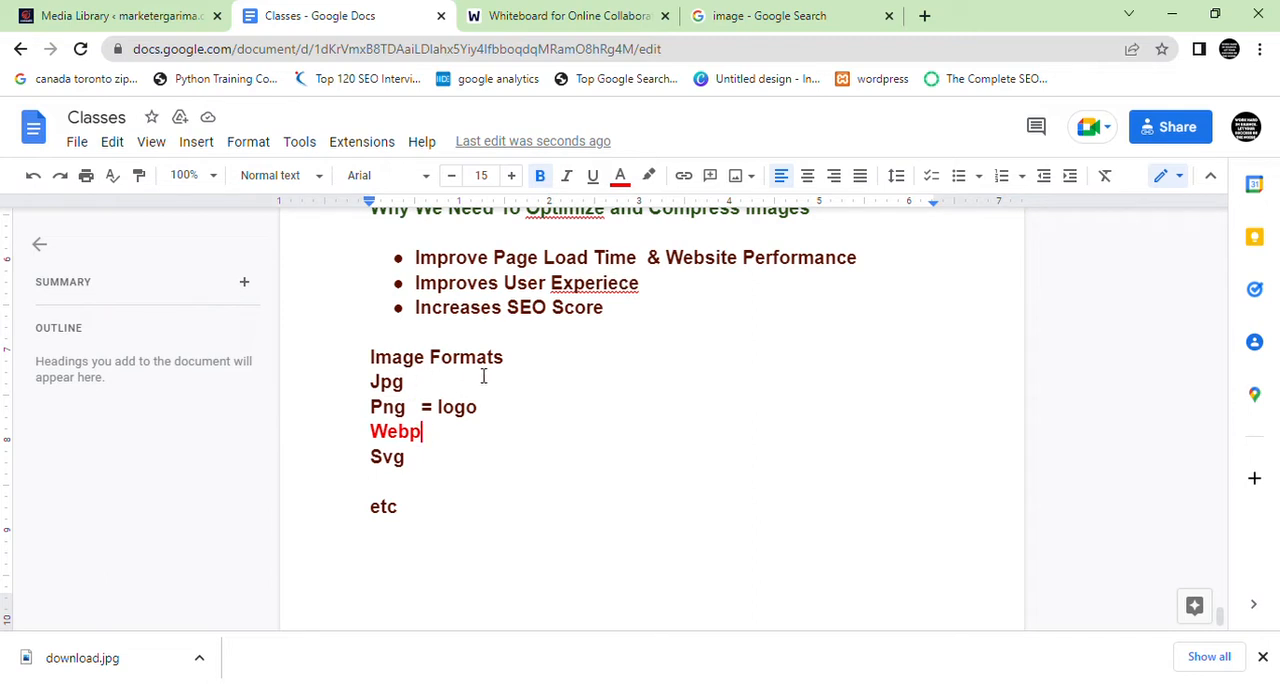
scroll(490, 390, up, 1)
drag(652, 401, 430, 266)
scroll(480, 335, up, 1)
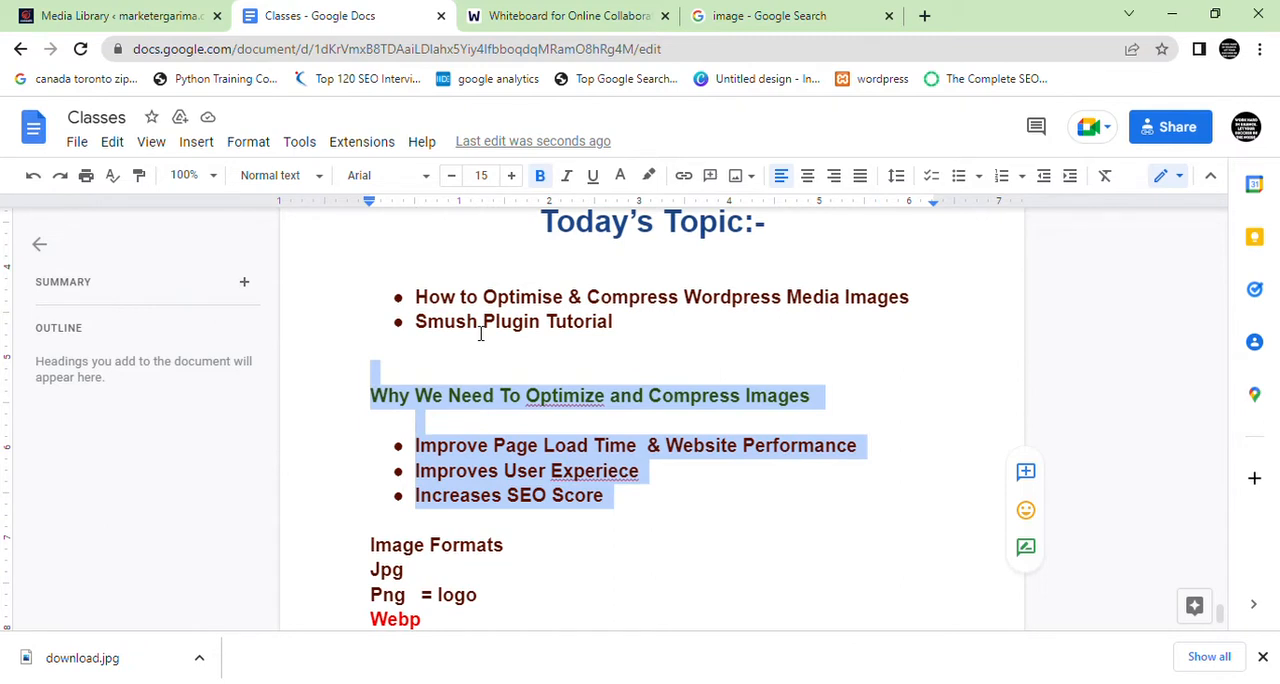
Switch to the WordPress admin site, open its Dashboard and select the address up to wp-admin
click(114, 14)
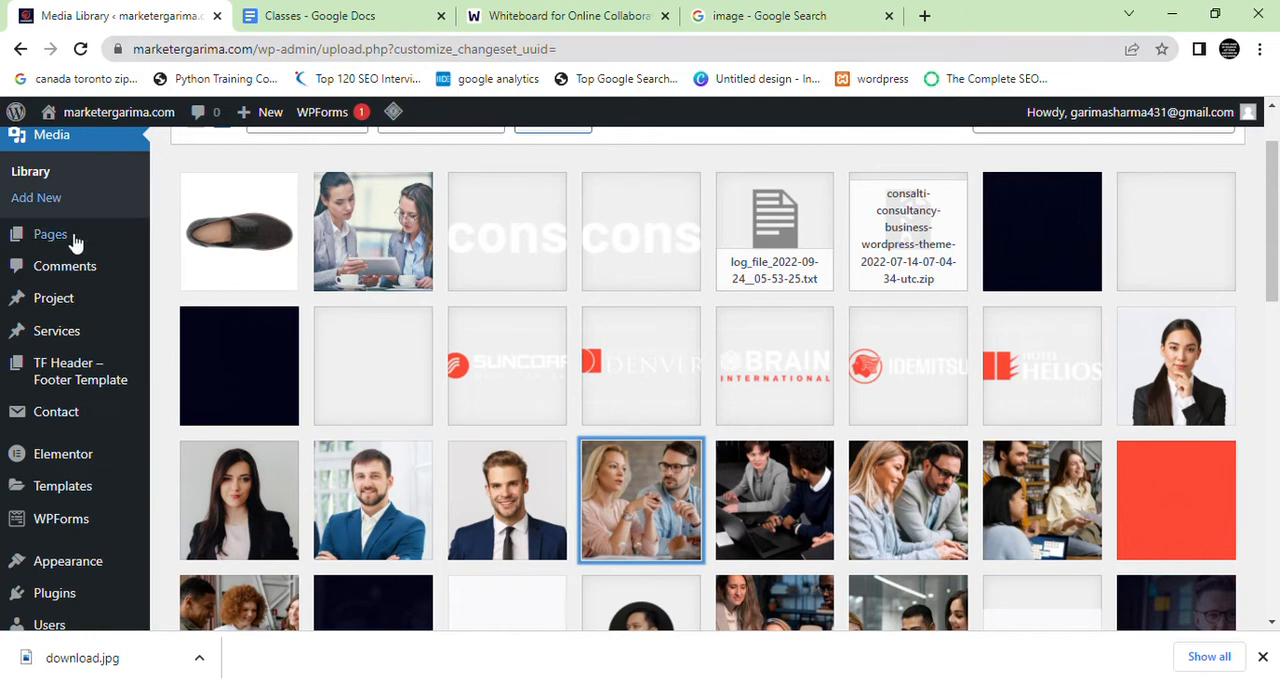
scroll(85, 255, up, 1)
click(86, 168)
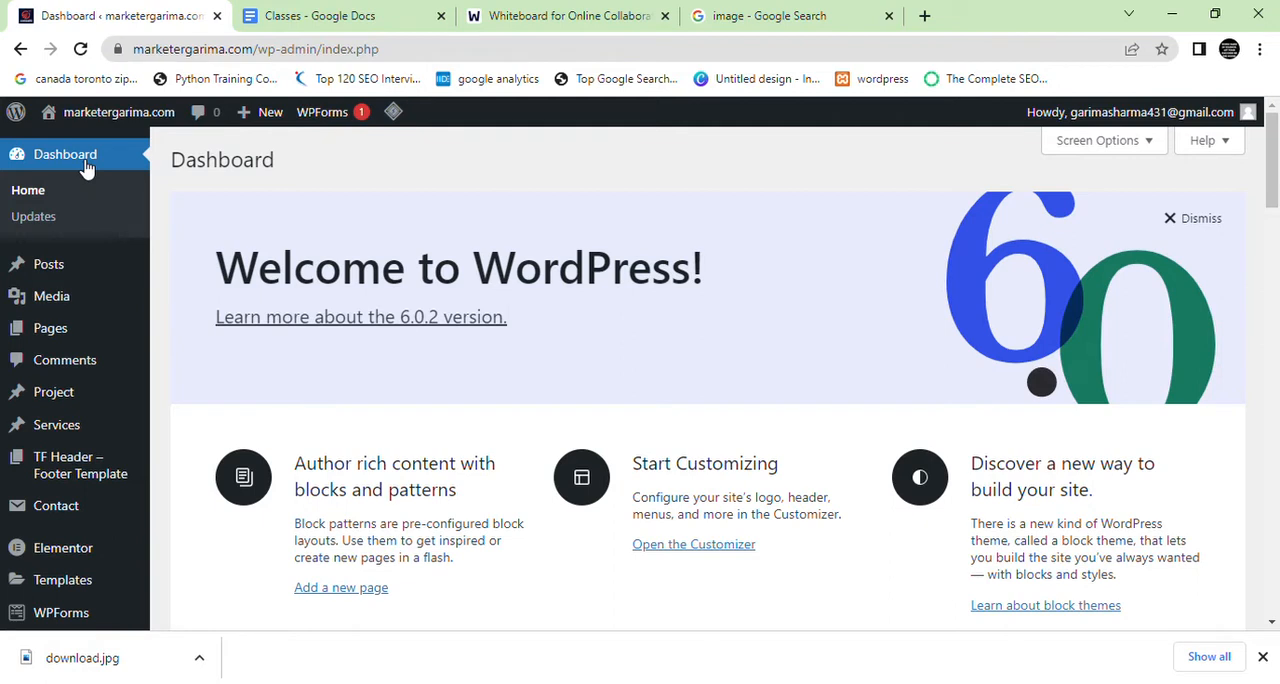
scroll(94, 471, down, 3)
mouse_move(62, 425)
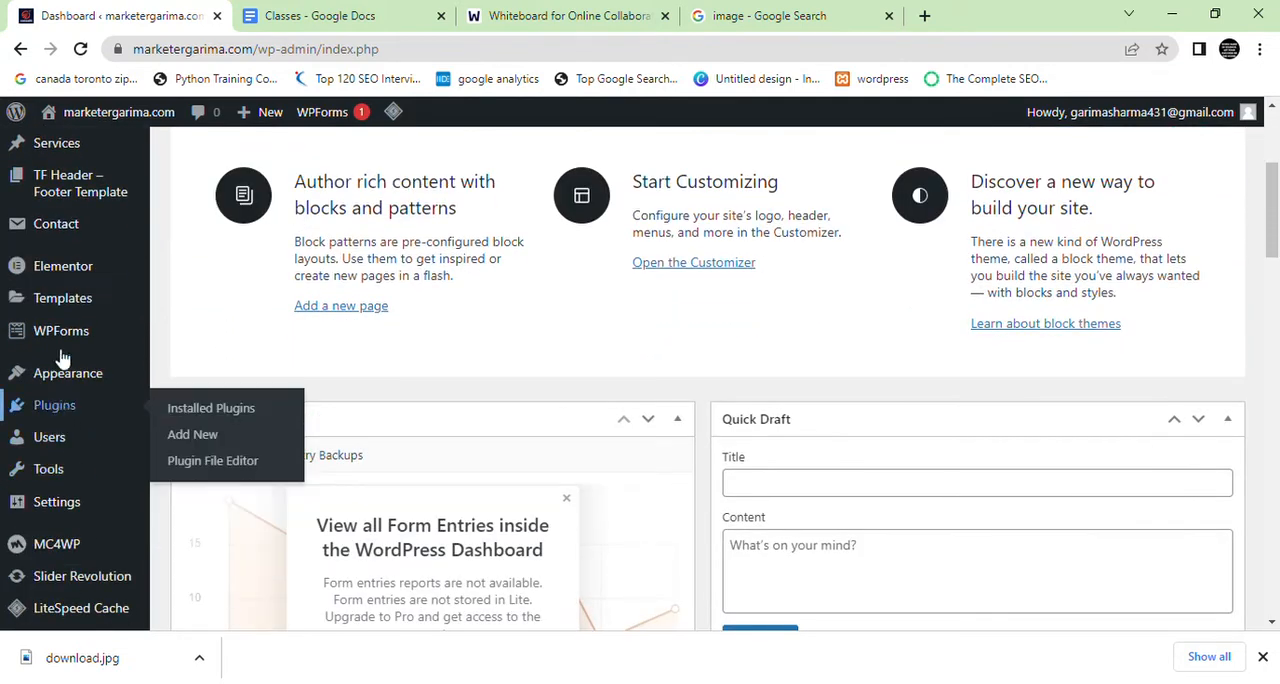
drag(318, 49, 16, 110)
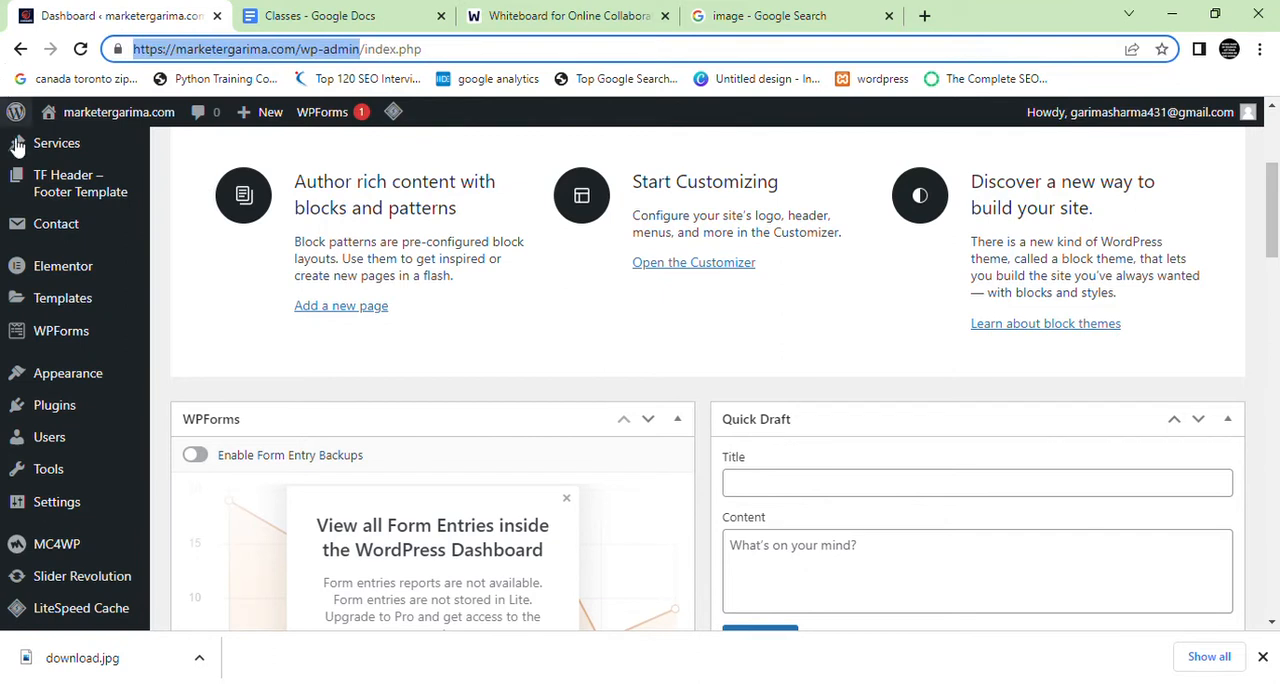
Open the Add New plugins page in a new tab and search the plugin directory for smush
mouse_move(68, 408)
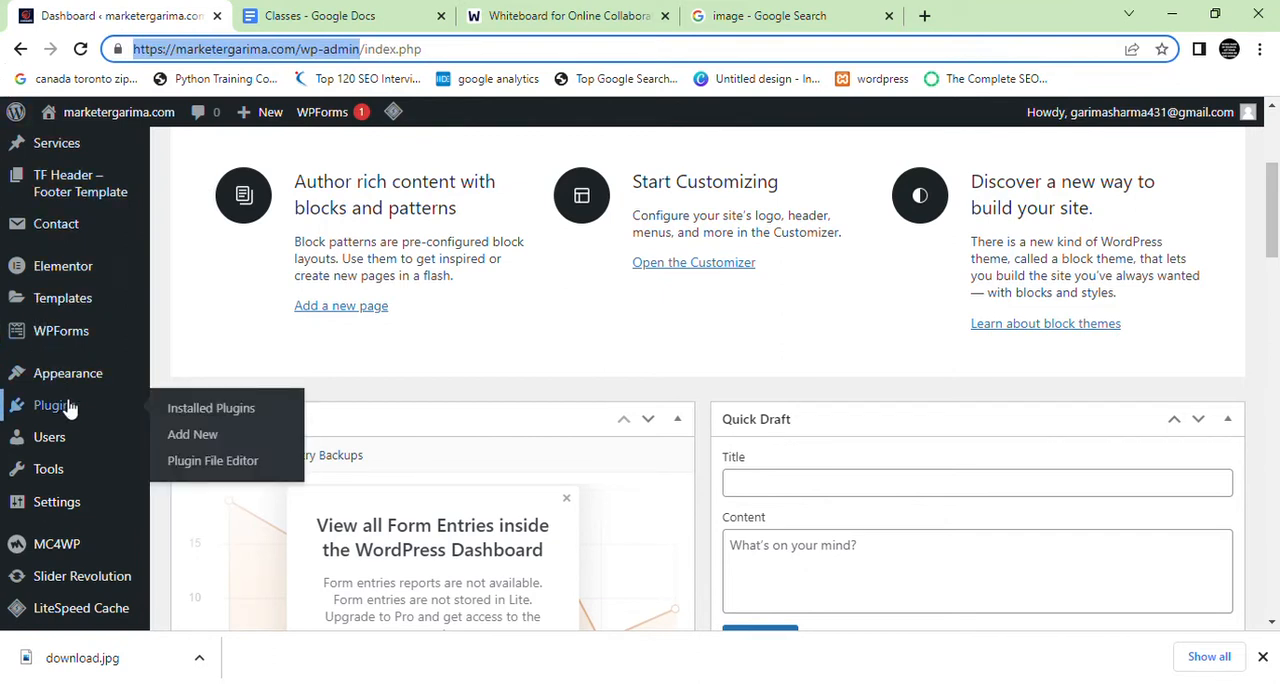
middle_click(183, 437)
click(323, 10)
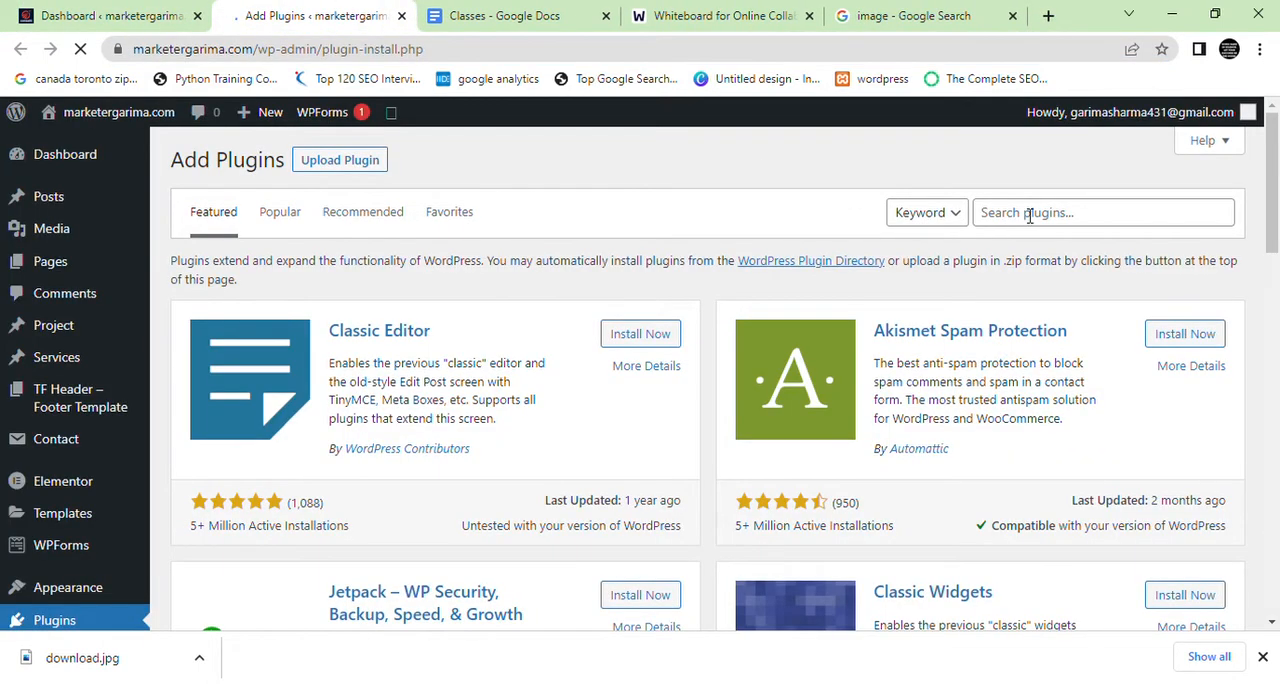
click(1029, 215)
text(s)
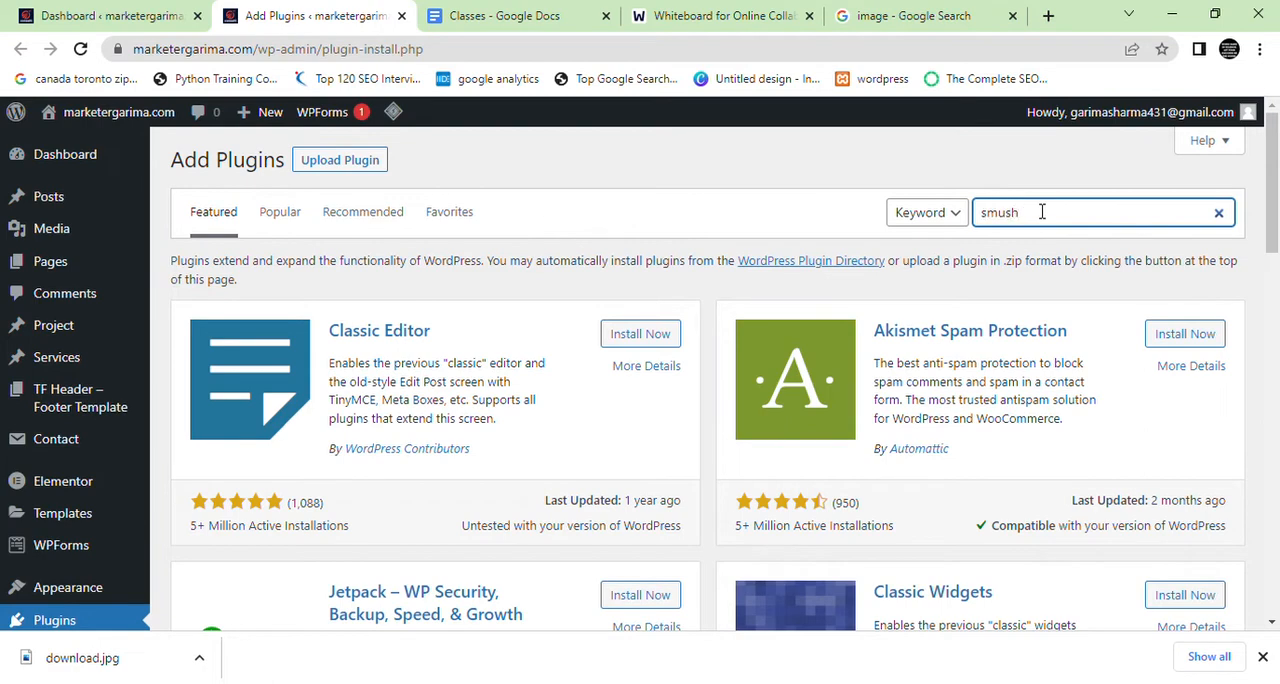
text(mush)
double_click(1041, 212)
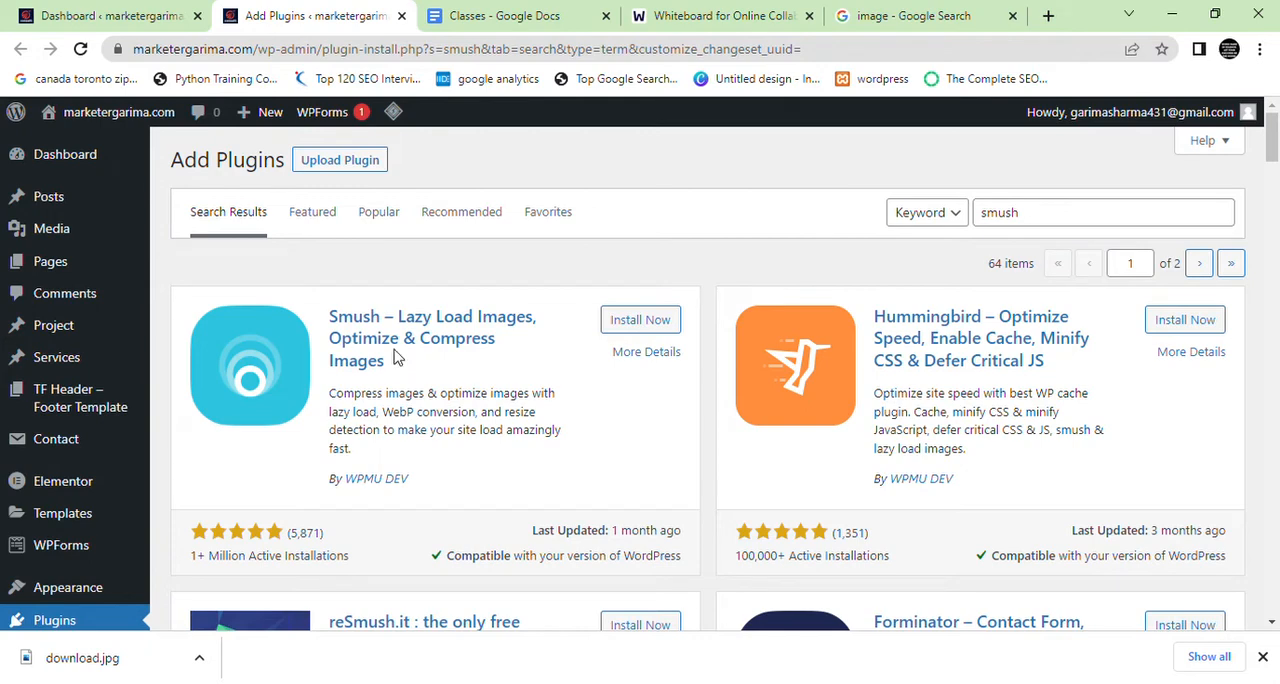
Highlight the name and rating details of Smush – Lazy Load Images, Optimize & Compress Images, and install and activate the plugin
drag(400, 364, 320, 318)
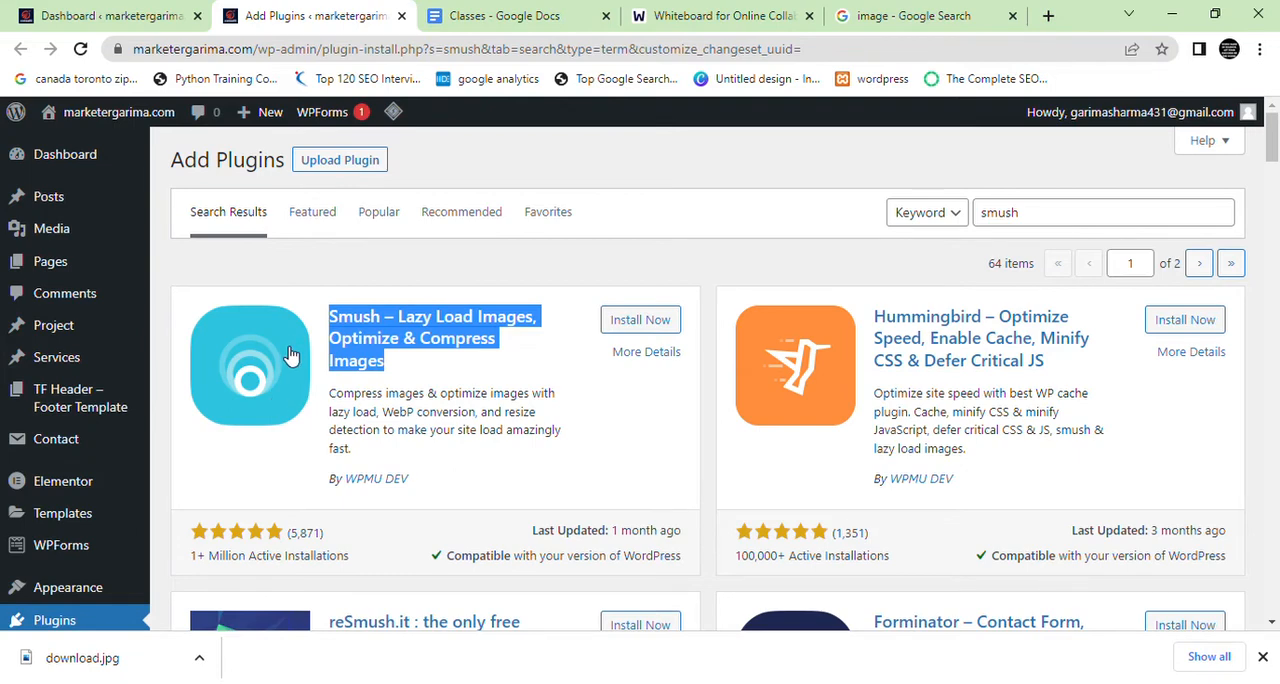
drag(370, 558, 179, 517)
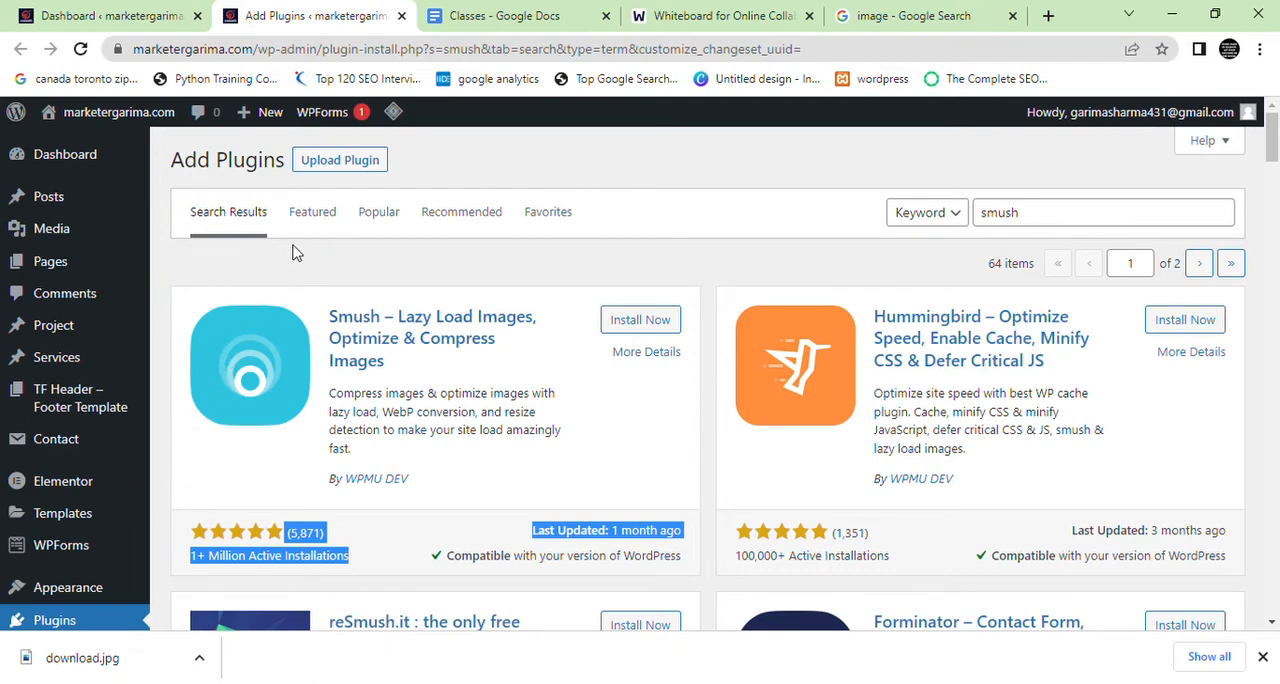
drag(693, 577, 651, 565)
click(651, 566)
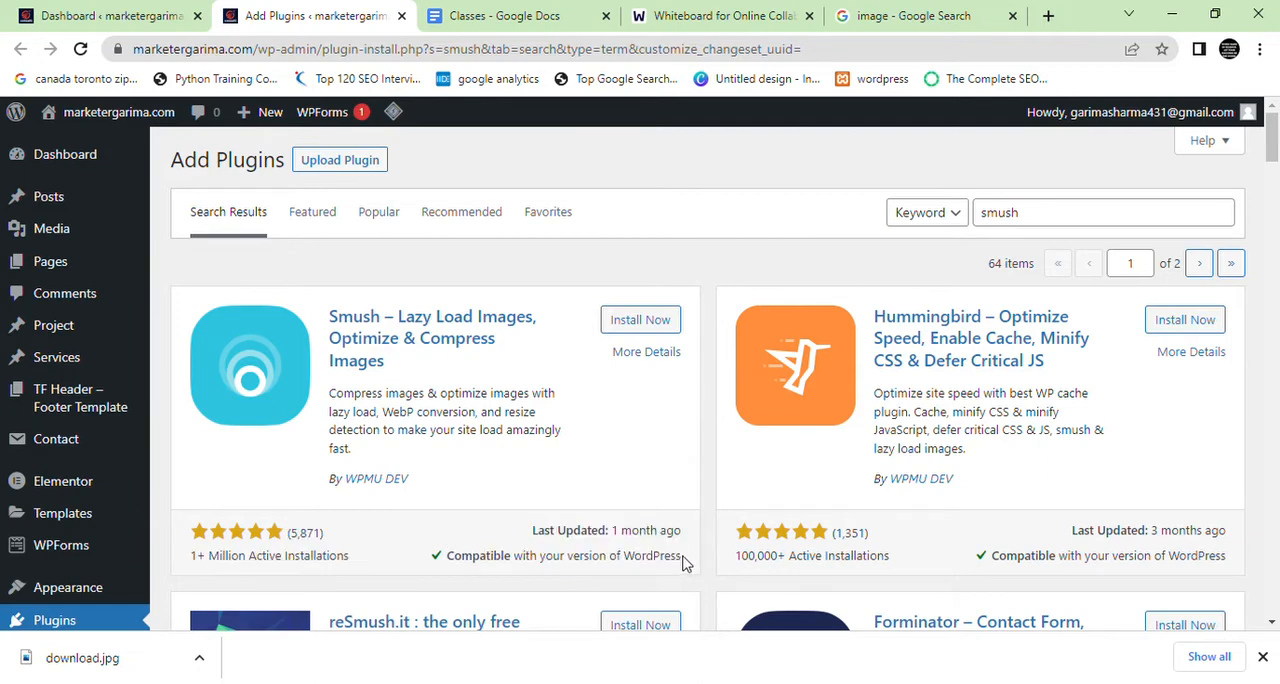
click(655, 321)
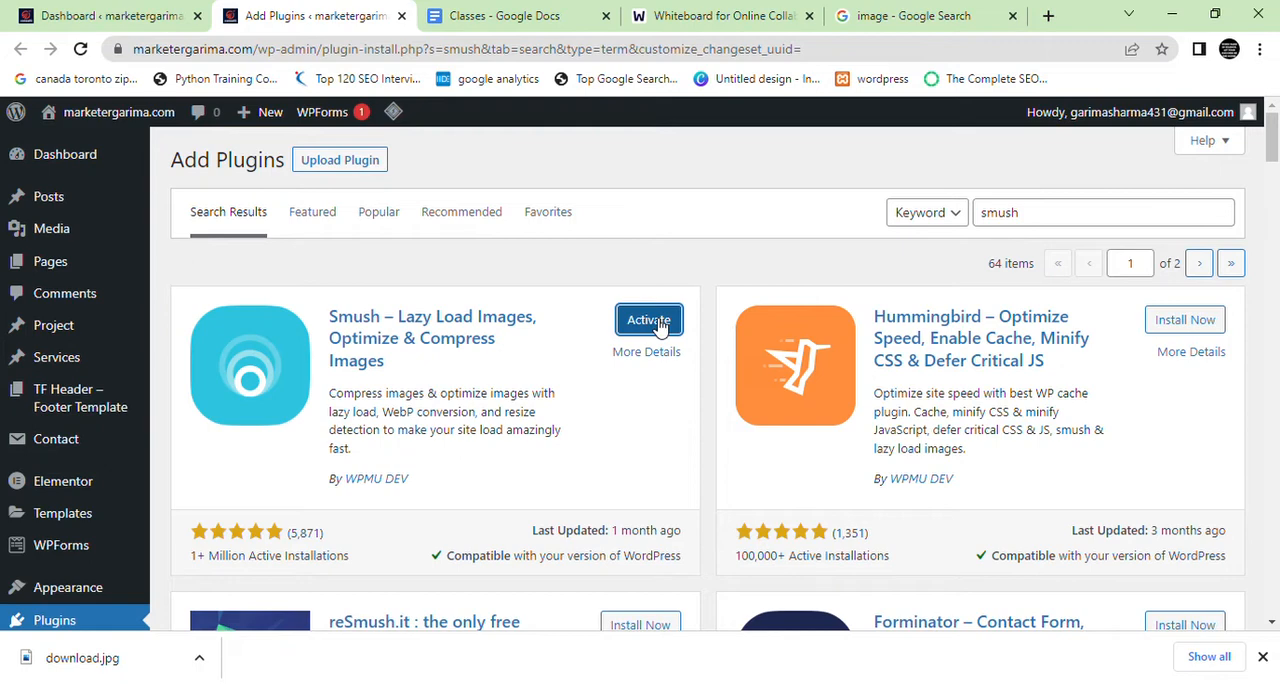
click(659, 327)
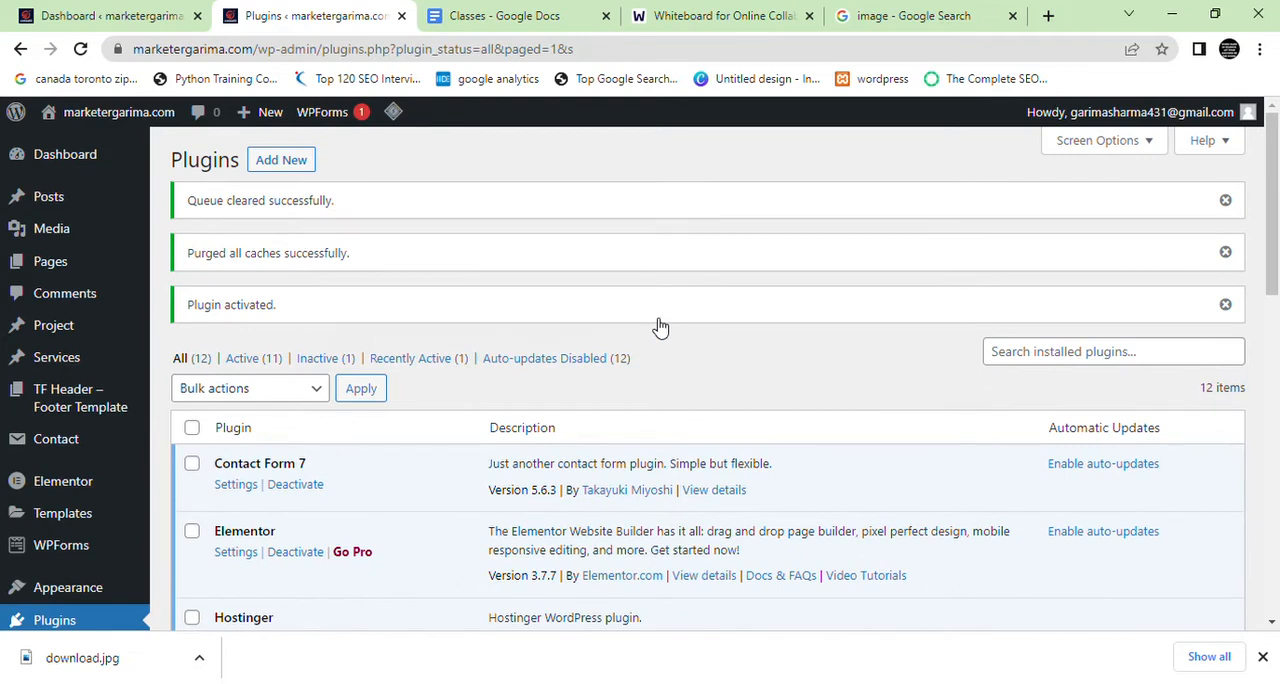
Open the Smush plugin's dashboard and skip its setup wizard
scroll(100, 410, down, 4)
mouse_move(115, 592)
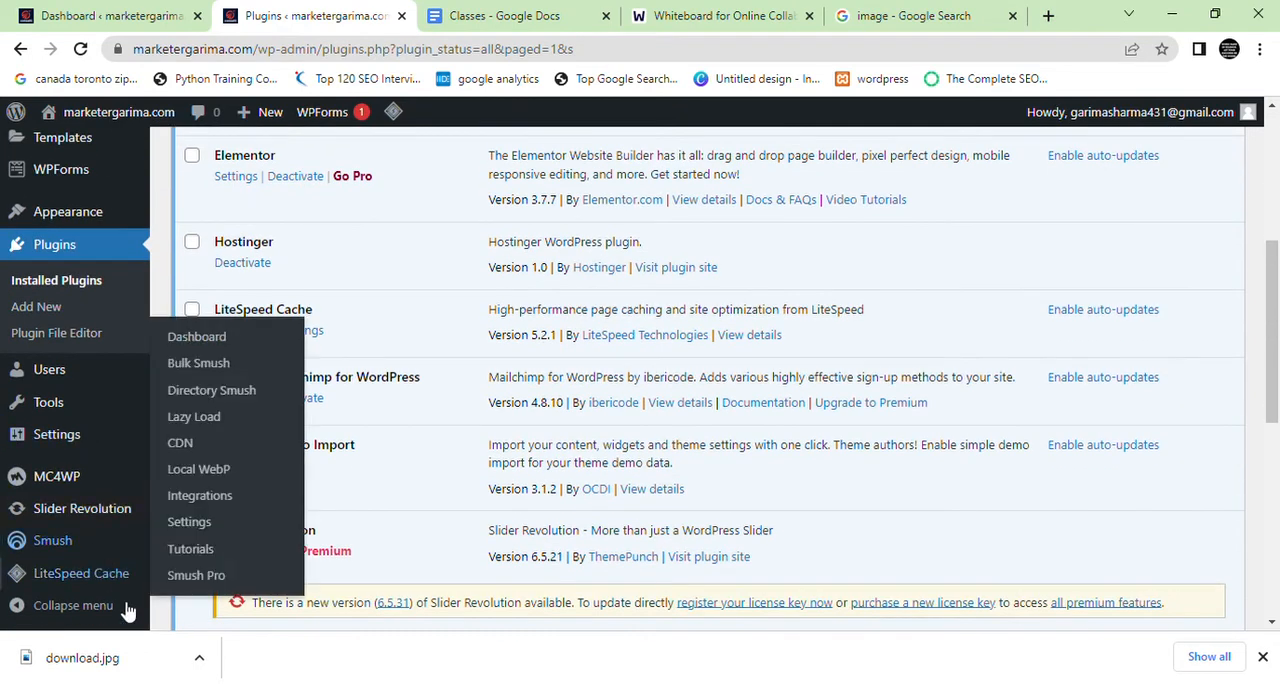
click(1263, 656)
mouse_move(36, 596)
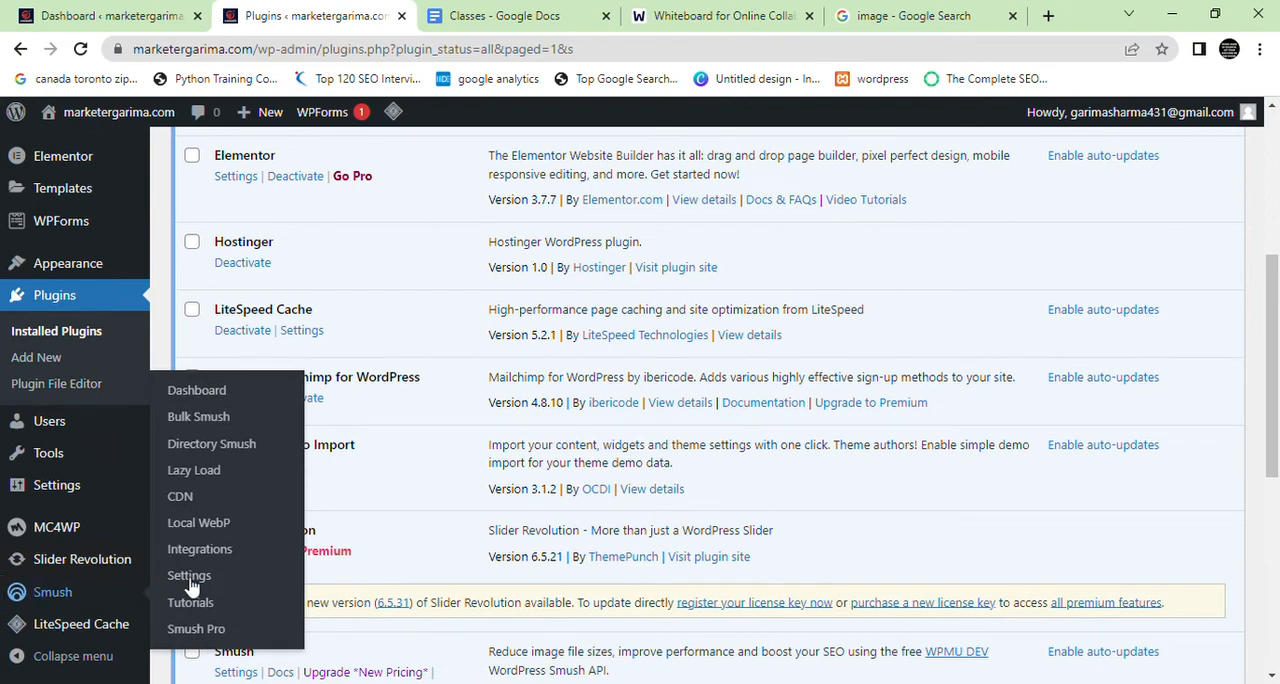
click(247, 398)
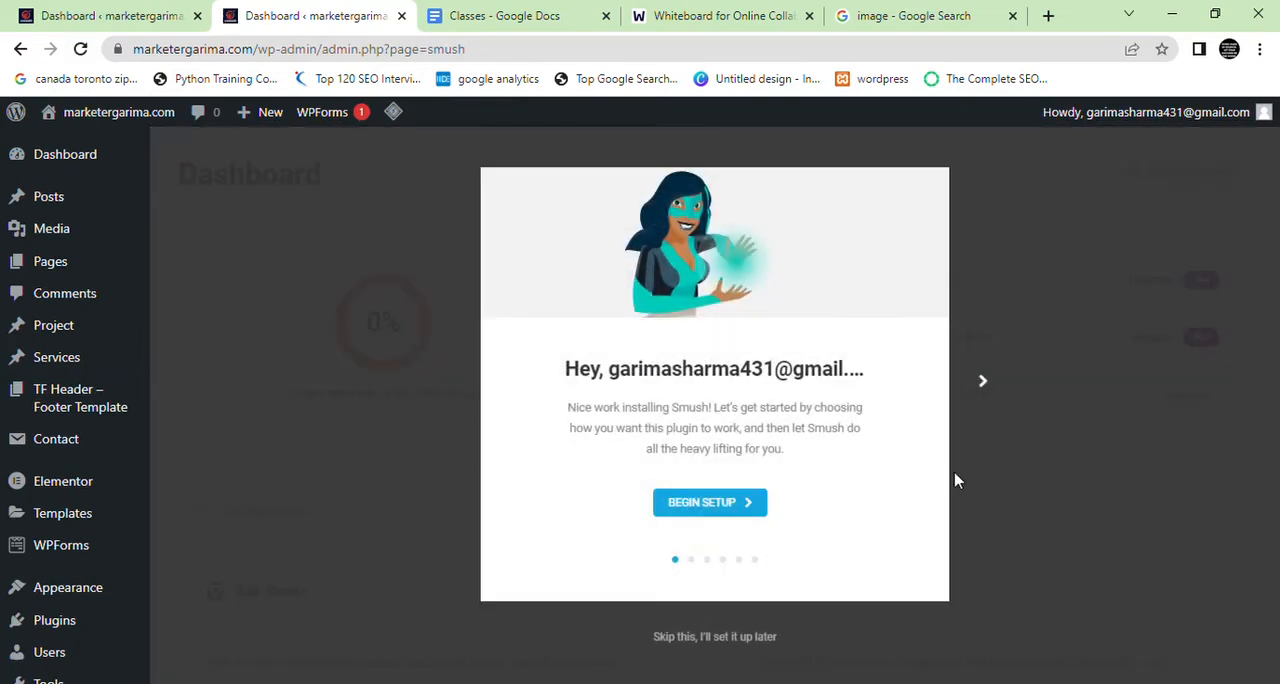
click(717, 637)
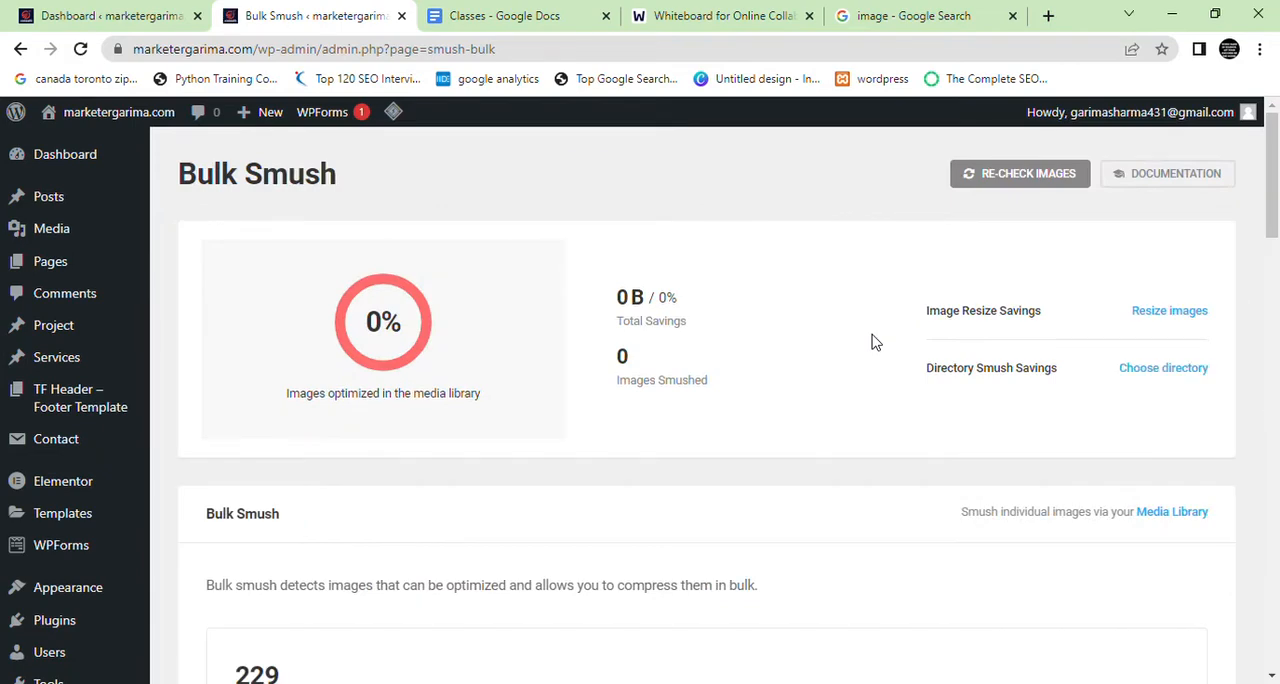
Look over the Bulk Smush page and start bulk smushing the media library images
scroll(871, 343, down, 5)
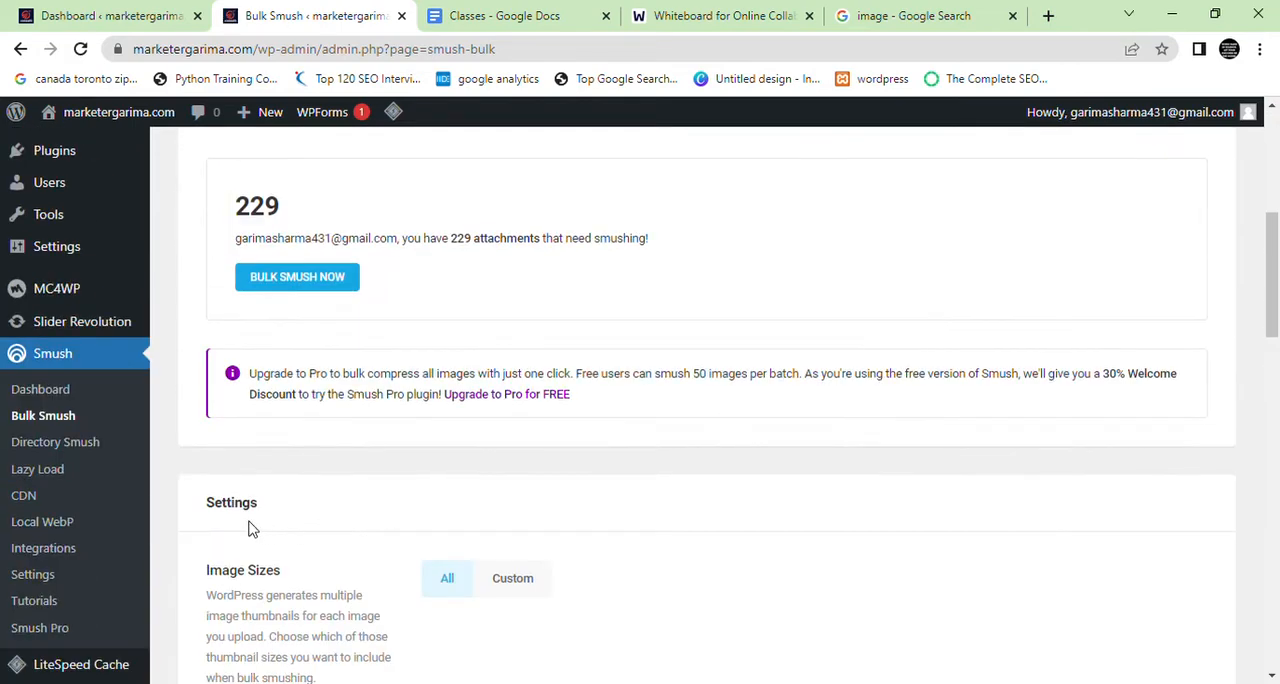
scroll(560, 412, up, 3)
scroll(560, 412, up, 2)
scroll(560, 412, down, 5)
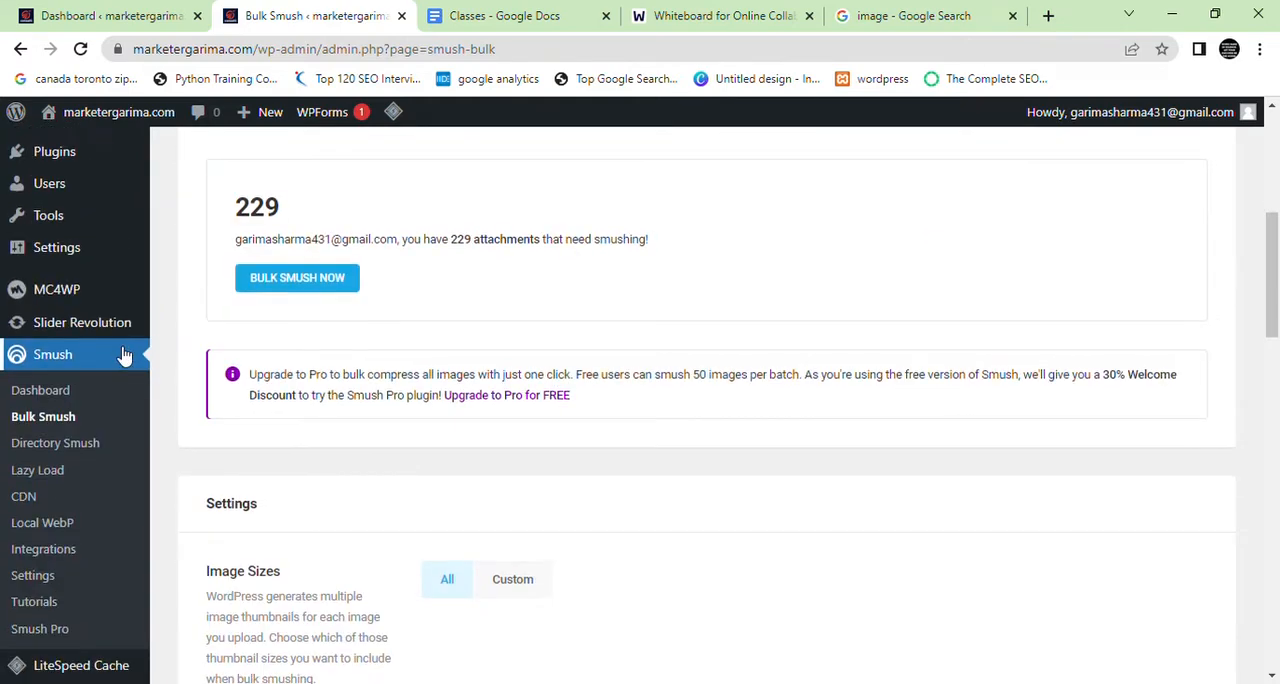
scroll(125, 357, up, 5)
scroll(308, 370, down, 1)
scroll(308, 370, down, 3)
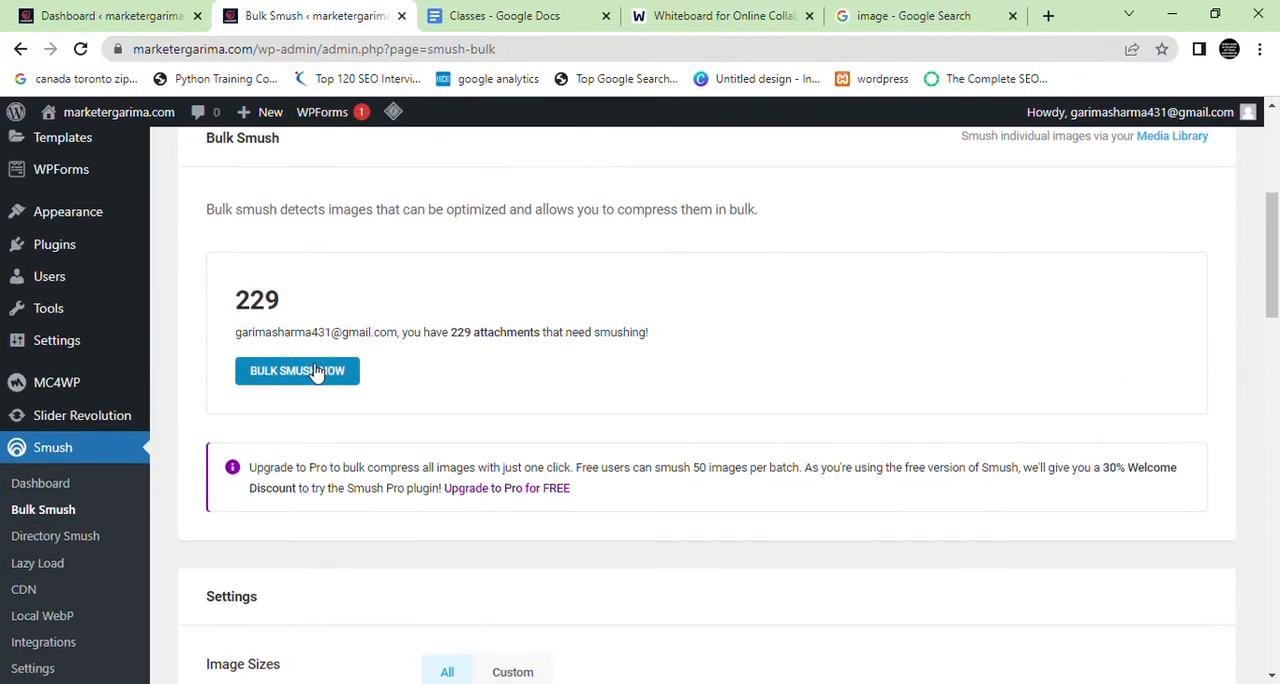
click(316, 371)
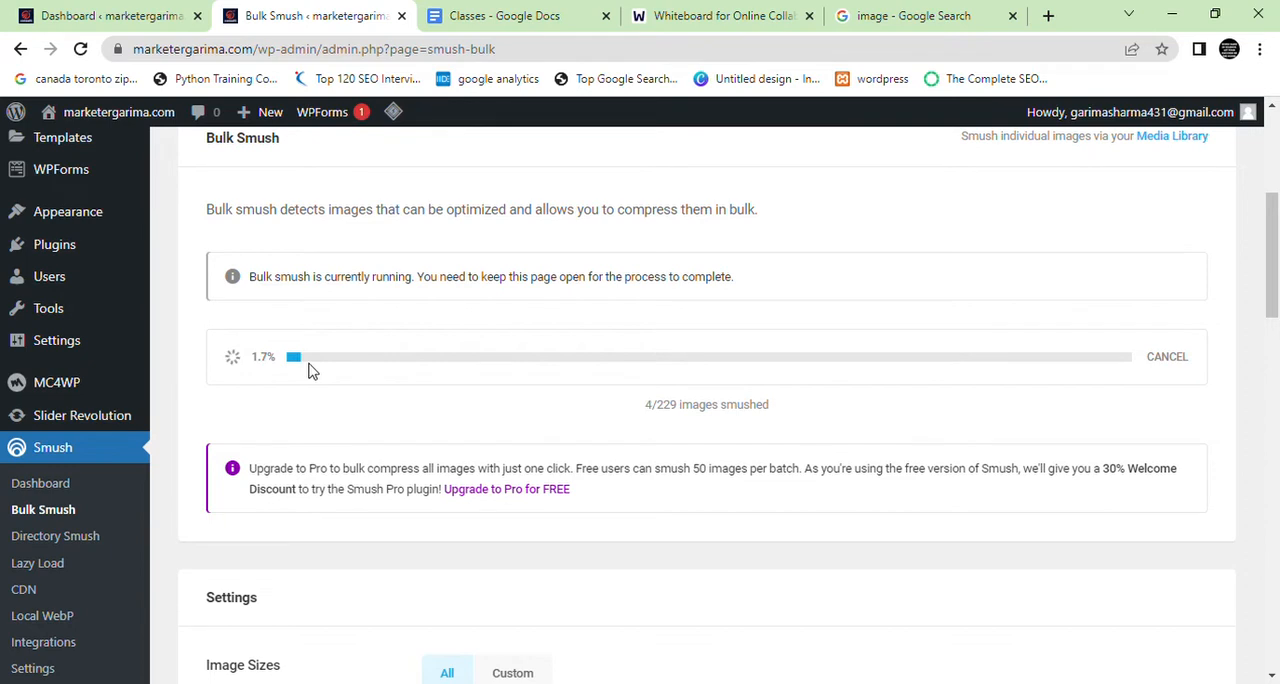
Switch to the web whiteboard, erase all the existing handwriting and return to the pen
click(720, 15)
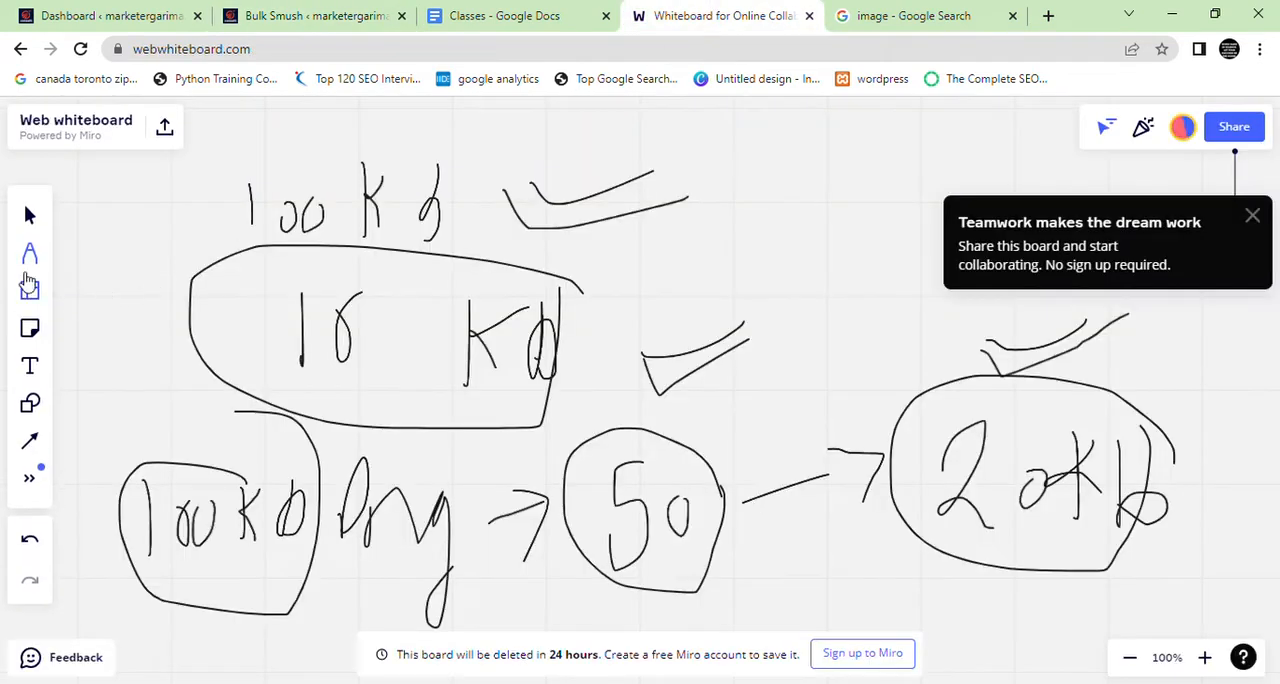
click(30, 256)
click(86, 346)
mouse_move(297, 334)
mouse_down()
mouse_move(387, 142)
mouse_move(109, 271)
mouse_move(171, 280)
mouse_move(380, 220)
mouse_move(282, 380)
mouse_move(594, 463)
mouse_move(451, 411)
mouse_move(628, 476)
mouse_move(700, 469)
mouse_move(1077, 503)
mouse_move(529, 297)
mouse_move(553, 181)
mouse_up()
click(86, 234)
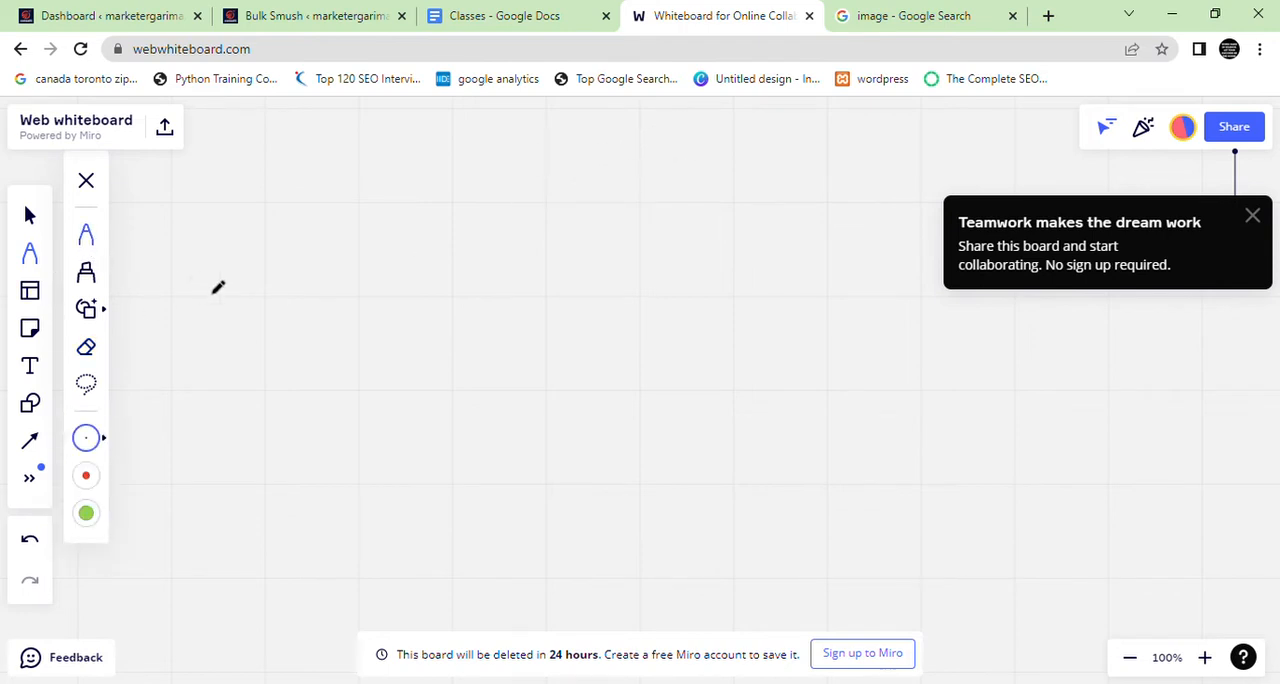
Handwrite the heading Smush with a branch line leading to the word Free and a downward arrow beneath it
mouse_move(705, 123)
mouse_down()
mouse_move(550, 158)
mouse_move(470, 228)
mouse_up()
mouse_move(566, 213)
mouse_down()
mouse_move(578, 190)
mouse_move(612, 230)
mouse_up()
mouse_move(640, 180)
mouse_down()
mouse_move(648, 232)
mouse_move(686, 192)
mouse_move(790, 140)
mouse_move(790, 228)
mouse_up()
mouse_move(592, 291)
mouse_down()
mouse_move(291, 300)
mouse_move(291, 326)
mouse_up()
mouse_move(247, 385)
mouse_down()
mouse_move(266, 322)
mouse_move(290, 354)
mouse_up()
mouse_move(286, 347)
mouse_down()
mouse_move(303, 362)
mouse_move(345, 336)
mouse_move(320, 384)
mouse_move(373, 353)
mouse_move(384, 374)
mouse_up()
mouse_move(274, 405)
mouse_down()
mouse_move(274, 468)
mouse_move(294, 440)
mouse_up()
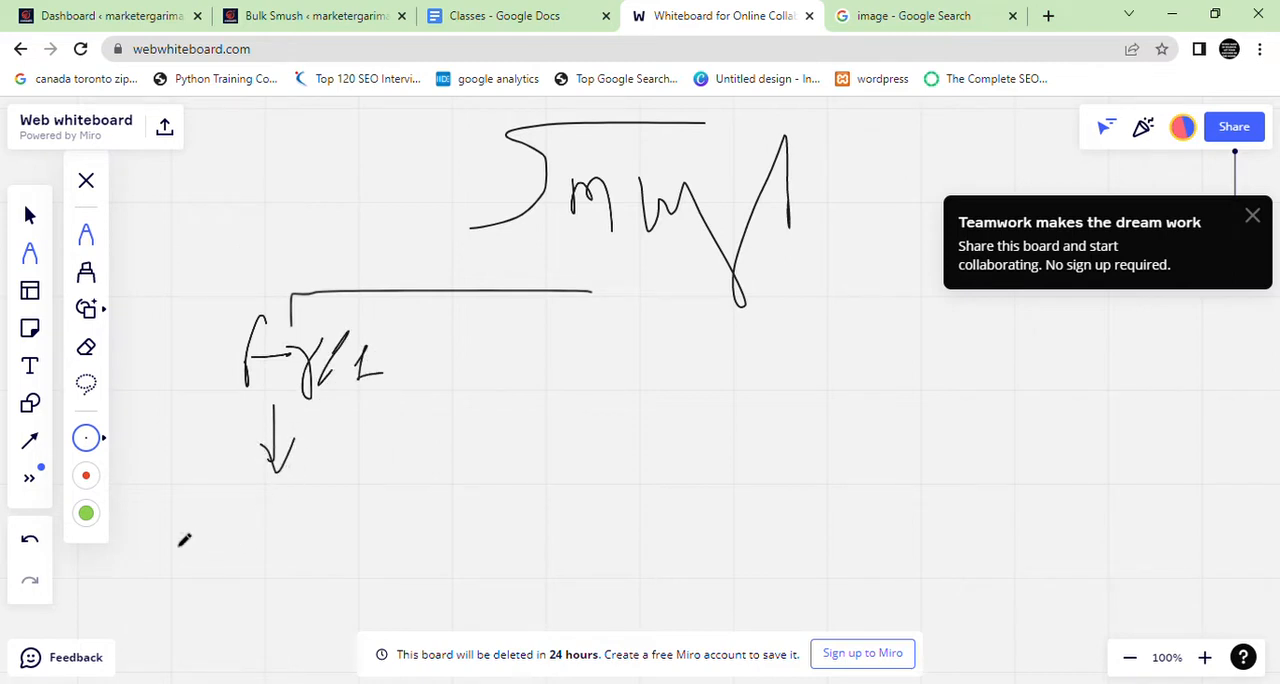
Handwrite Webp with a cross mark under the arrow and draw a separate check mark to its right
mouse_move(163, 507)
mouse_down()
mouse_move(178, 545)
mouse_move(206, 530)
mouse_move(208, 510)
mouse_move(238, 548)
mouse_move(283, 552)
mouse_move(266, 574)
mouse_up()
drag(303, 515, 308, 516)
drag(358, 505, 343, 551)
drag(740, 500, 806, 462)
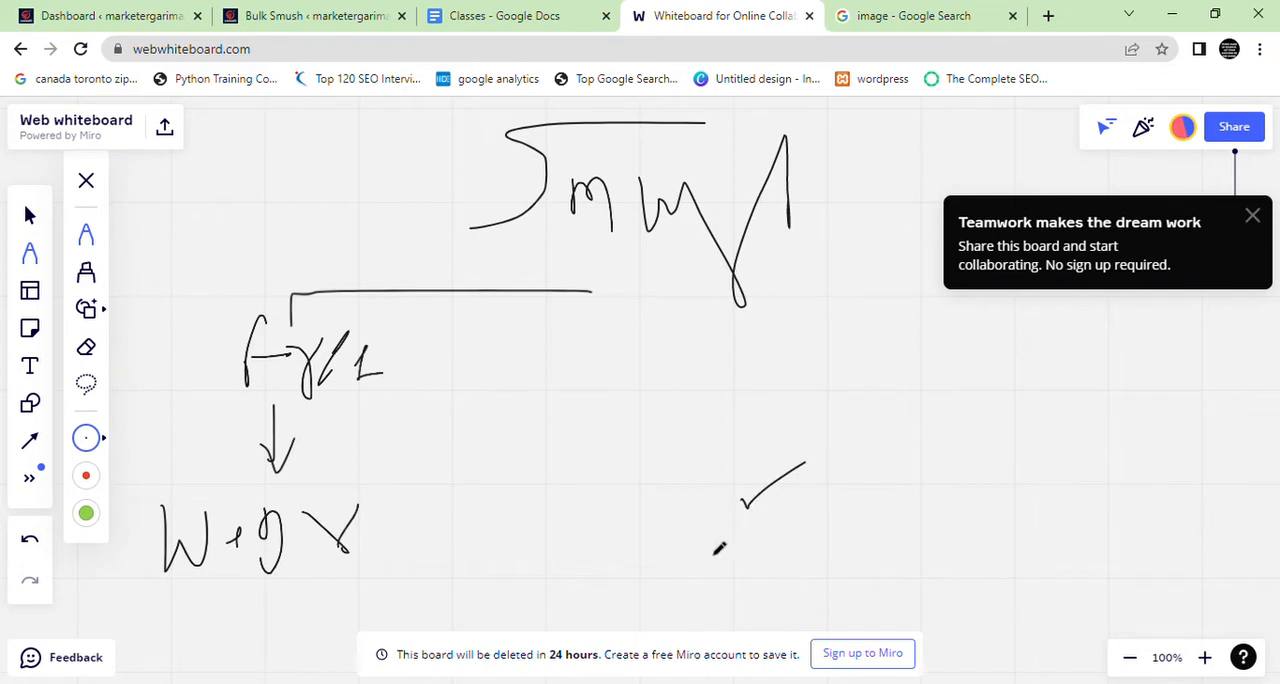
Check the bulk smush progress on the WordPress site, and handwrite 50 below the Webp note on the whiteboard
click(371, 15)
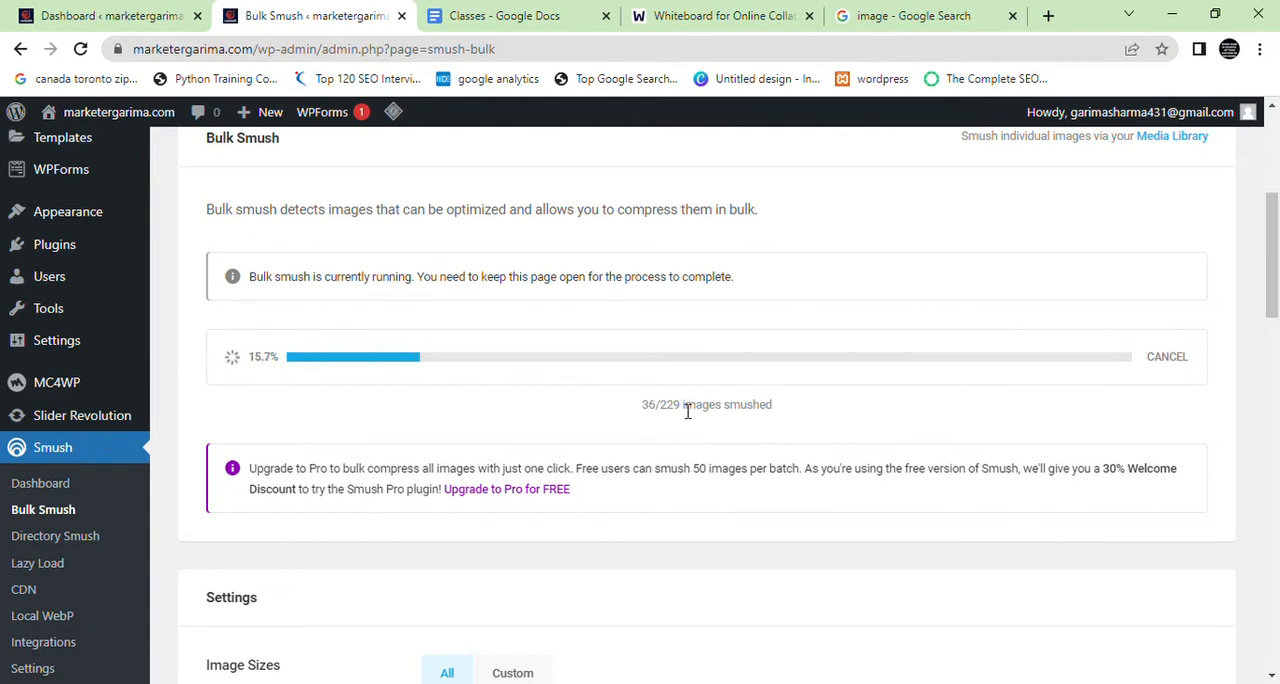
drag(640, 405, 736, 409)
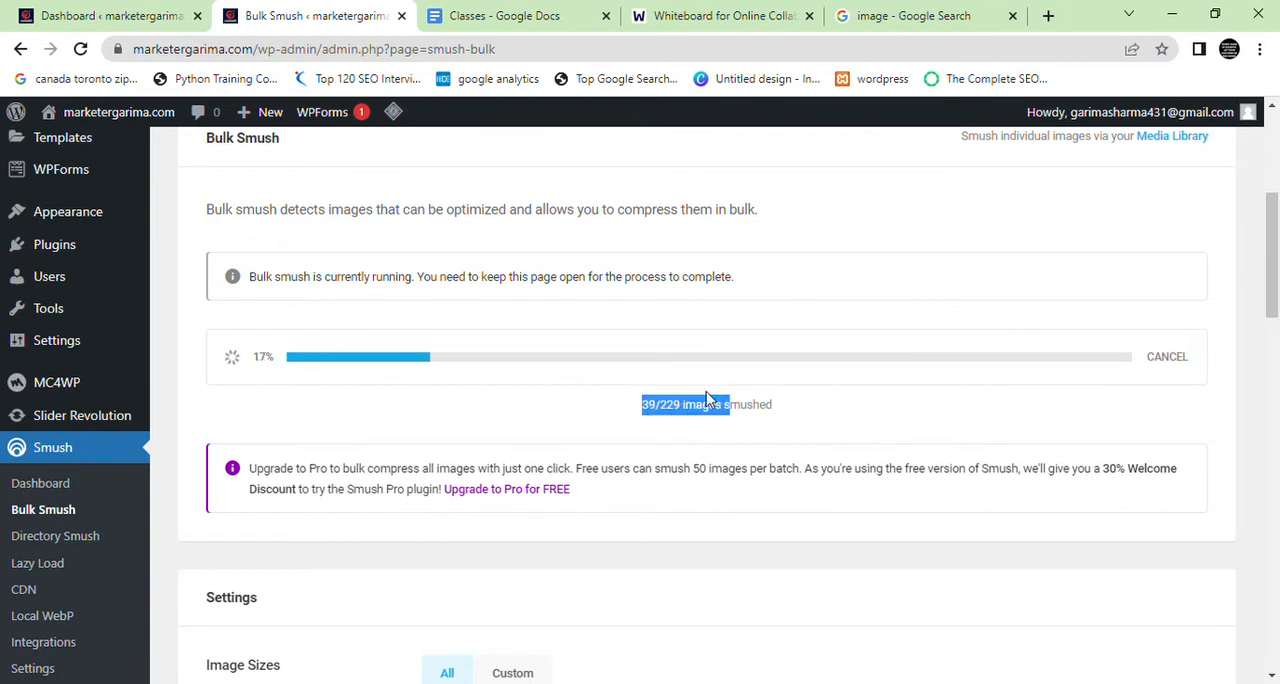
click(683, 10)
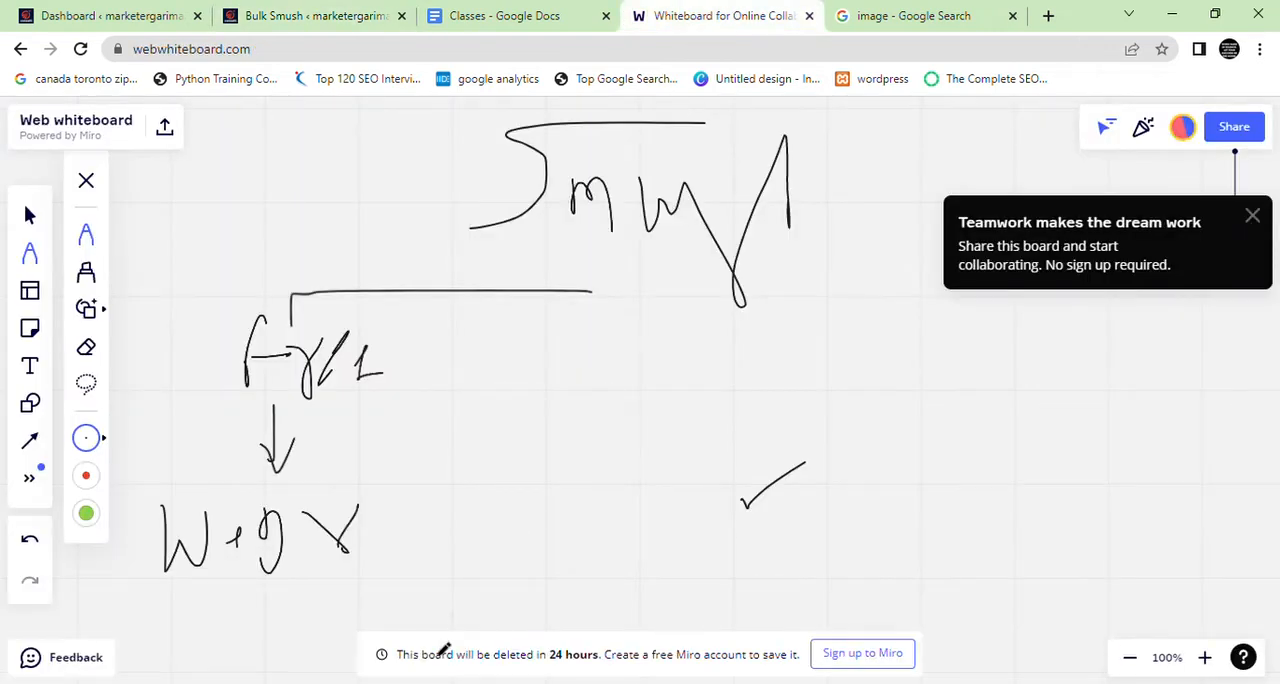
mouse_move(308, 595)
mouse_down()
mouse_move(276, 615)
mouse_move(274, 638)
mouse_up()
drag(340, 615, 336, 621)
Return to the WordPress Bulk Smush page and resume the paused bulk smush
click(560, 12)
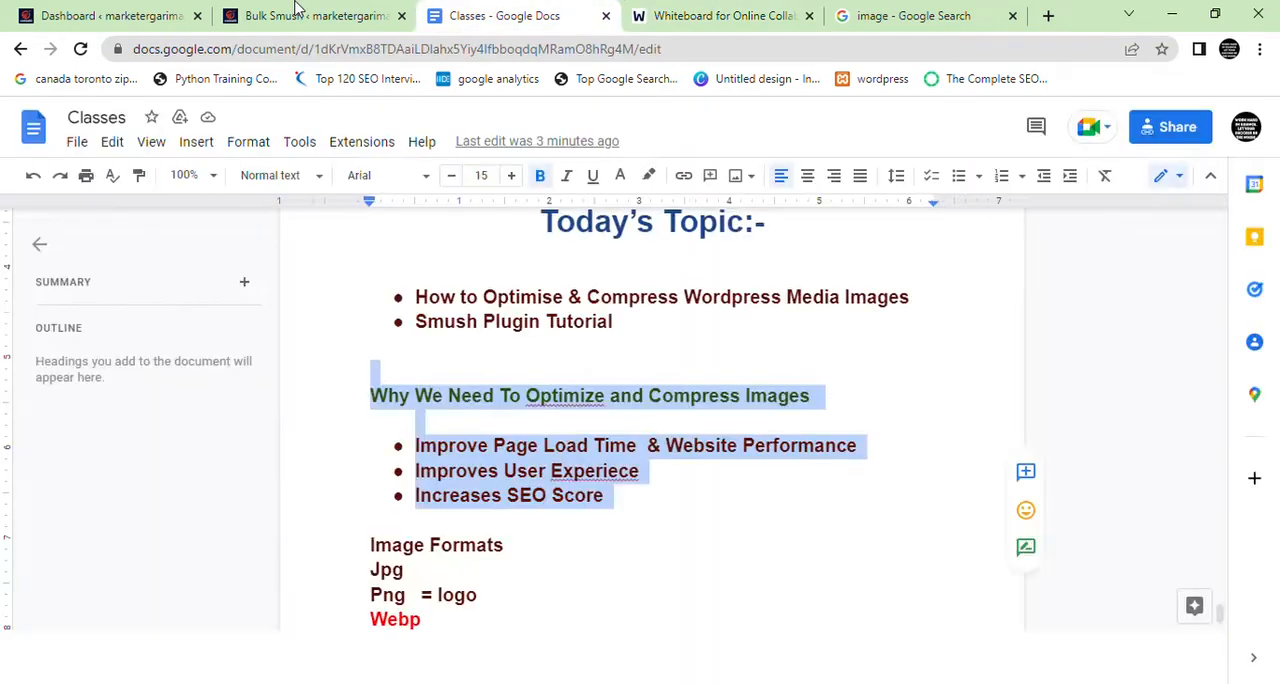
click(300, 15)
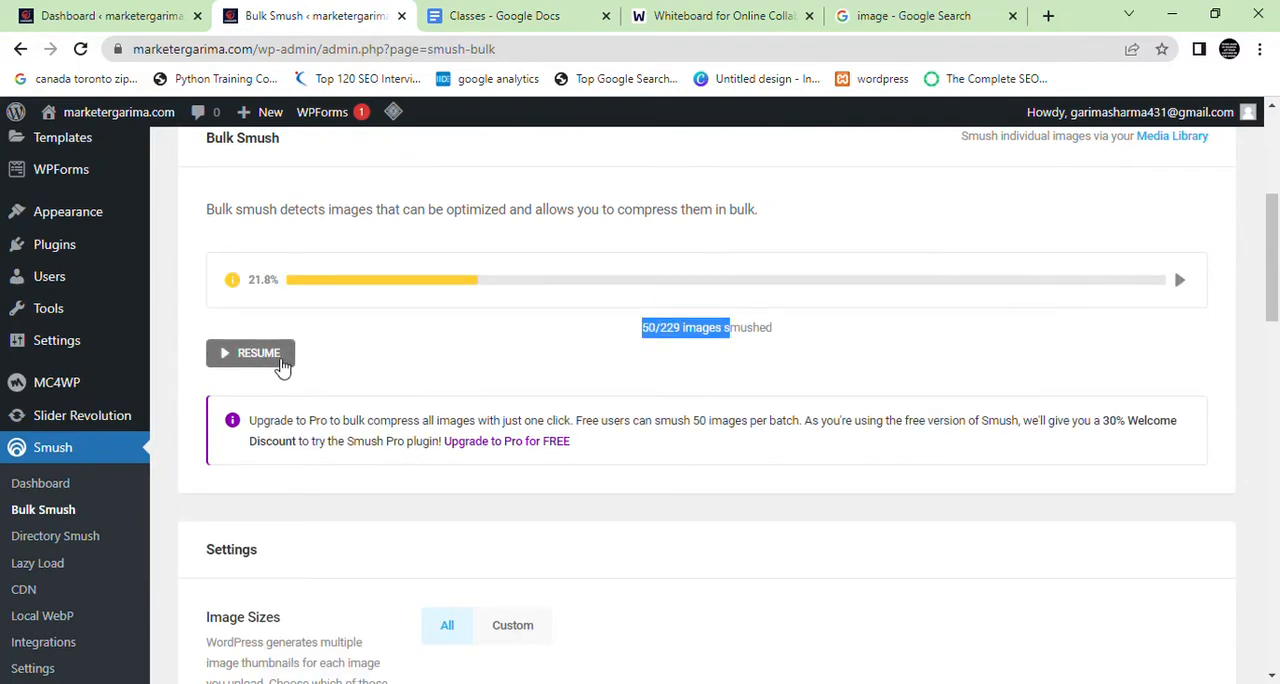
click(258, 353)
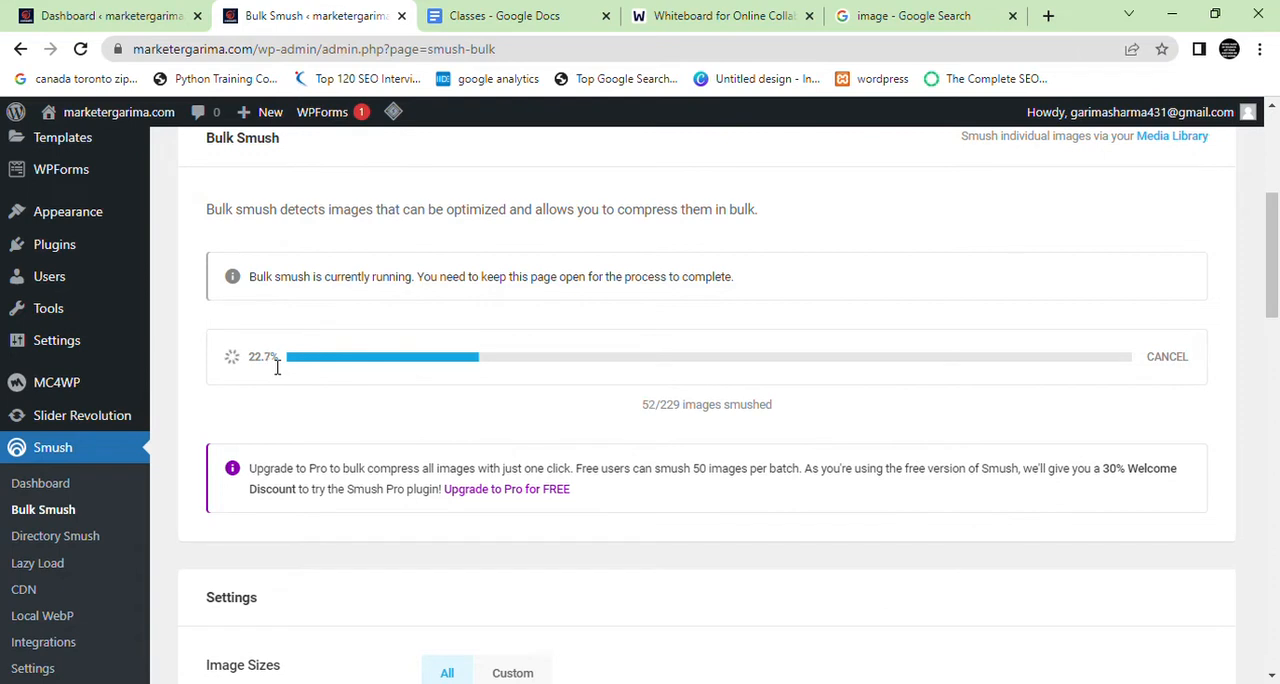
Place the whiteboard tab beside the Bulk Smush tab and draw a circled 100 with a curved arrow on the whiteboard
click(500, 14)
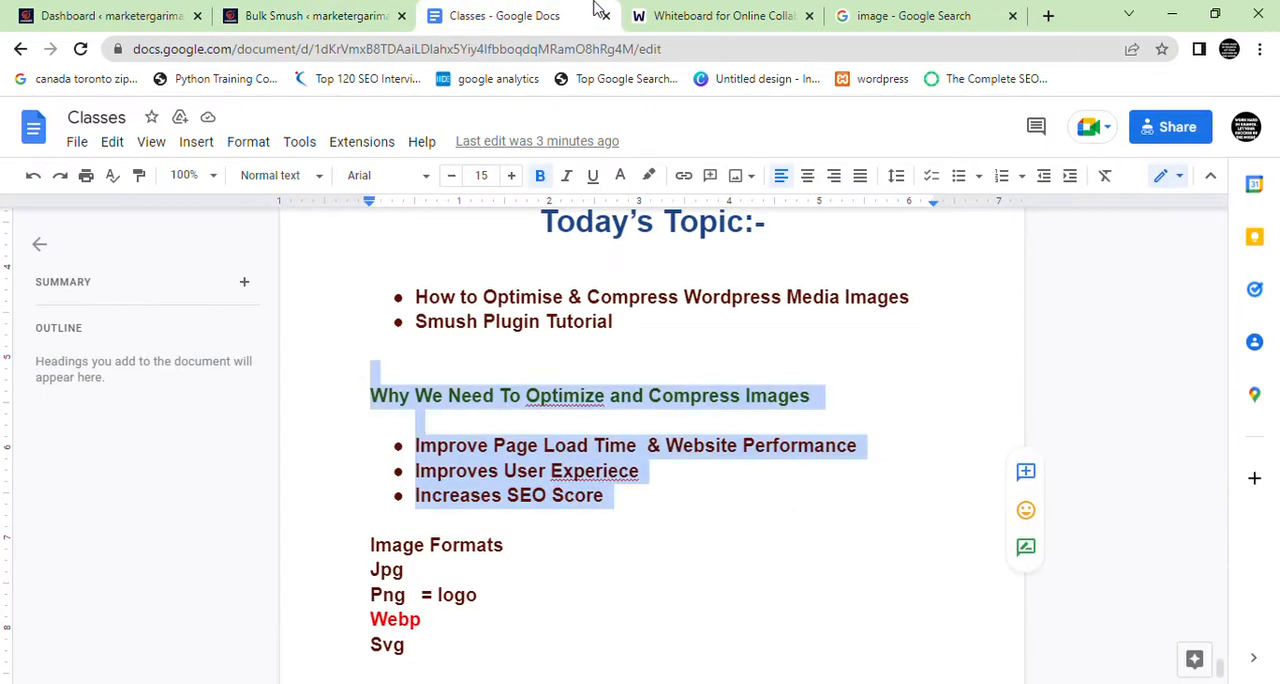
click(697, 12)
drag(697, 8, 490, 12)
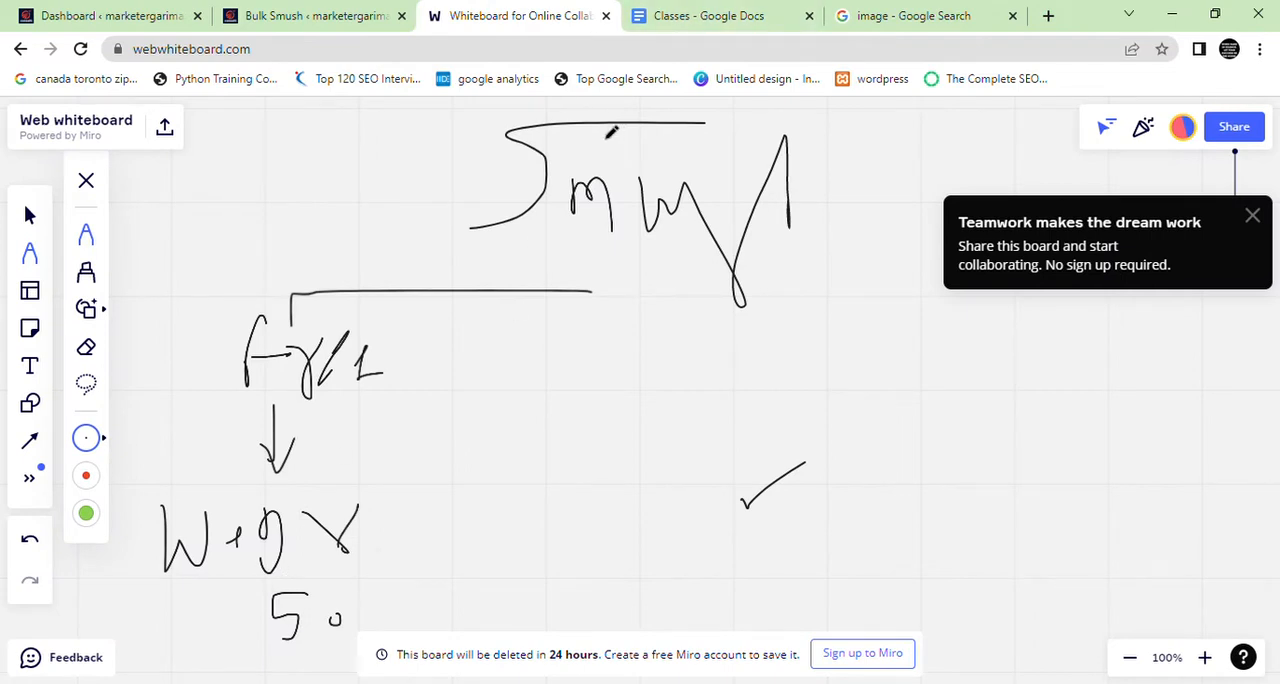
drag(551, 370, 573, 495)
mouse_move(640, 443)
mouse_down()
mouse_move(681, 469)
mouse_move(692, 403)
mouse_move(539, 522)
mouse_move(693, 409)
mouse_move(831, 378)
mouse_move(817, 422)
mouse_up()
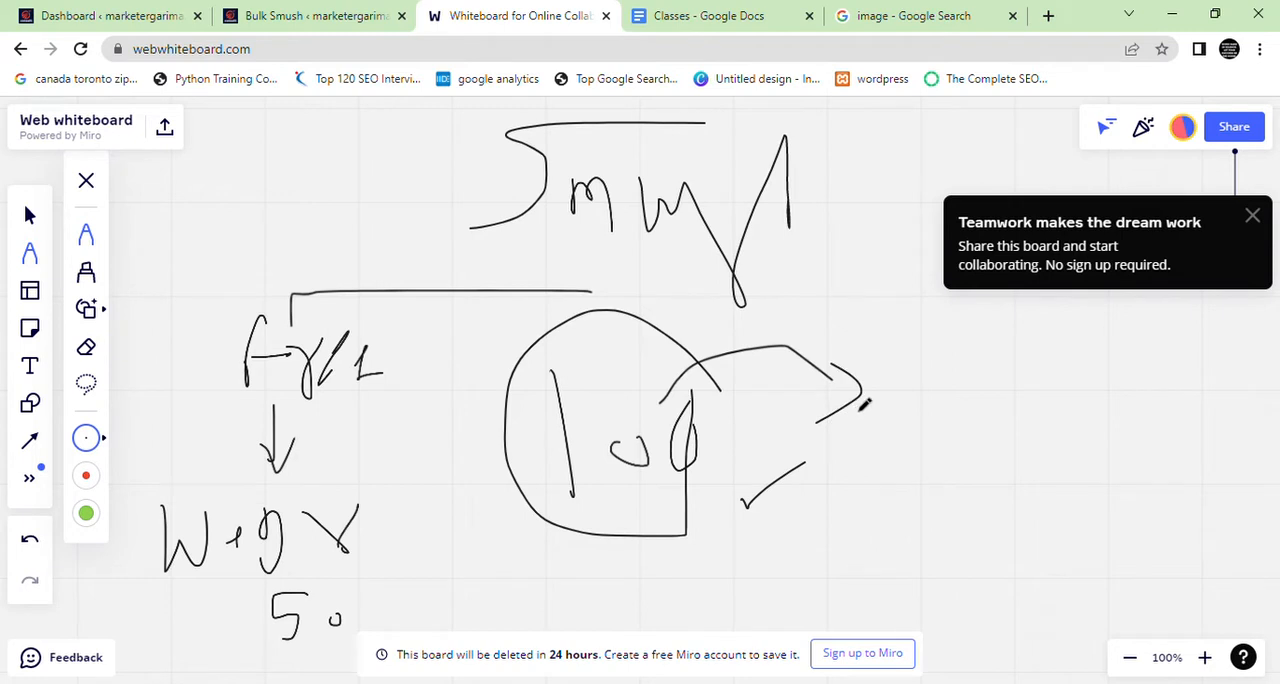
Draw a second branch from the Smush heading ending in an arrowhead, with a circled check mark beneath it
mouse_move(800, 299)
mouse_down()
mouse_move(999, 289)
mouse_move(1004, 332)
mouse_move(1028, 364)
mouse_up()
drag(998, 364, 1054, 330)
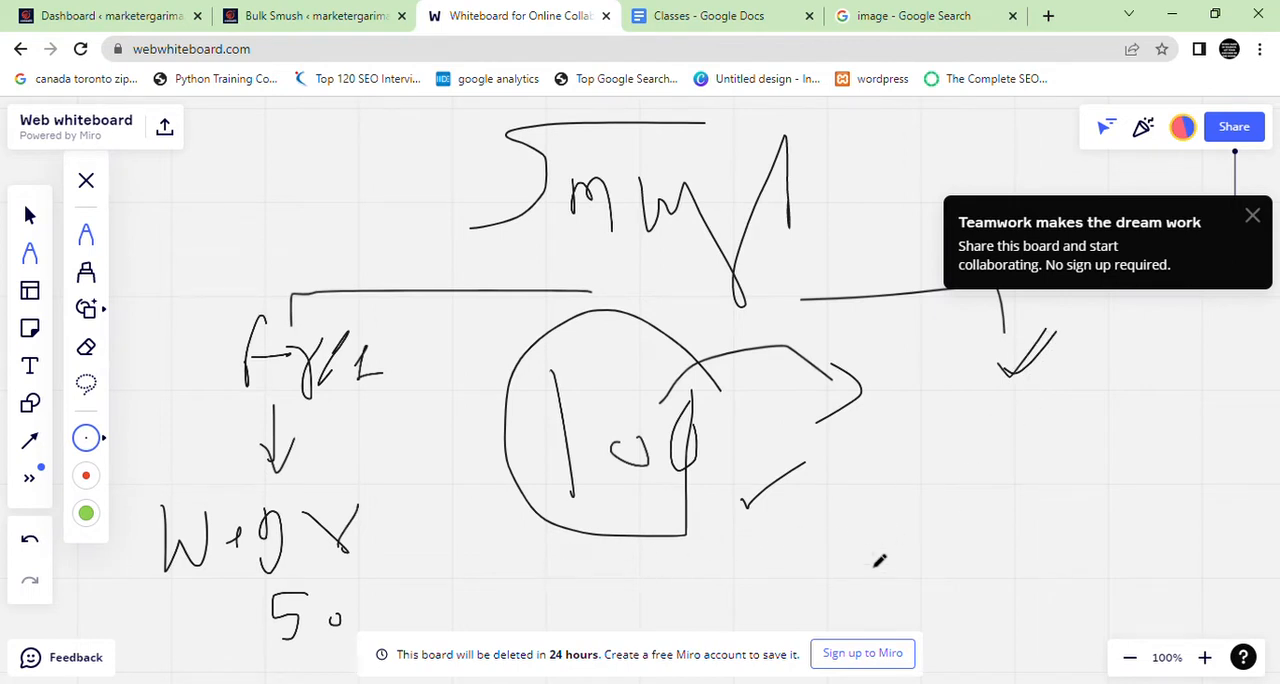
scroll(878, 561, up, 1)
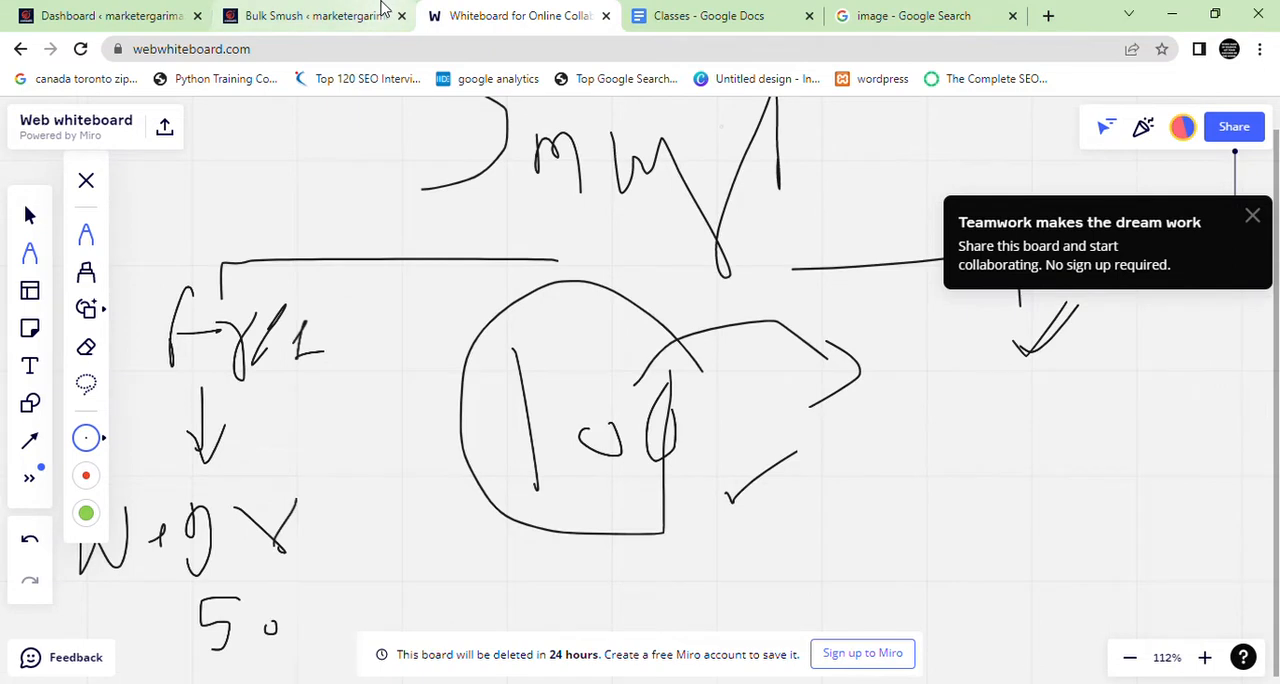
mouse_move(932, 397)
mouse_down()
mouse_move(972, 440)
mouse_move(1012, 384)
mouse_move(1005, 352)
mouse_move(945, 497)
mouse_move(1052, 347)
mouse_move(1030, 350)
mouse_up()
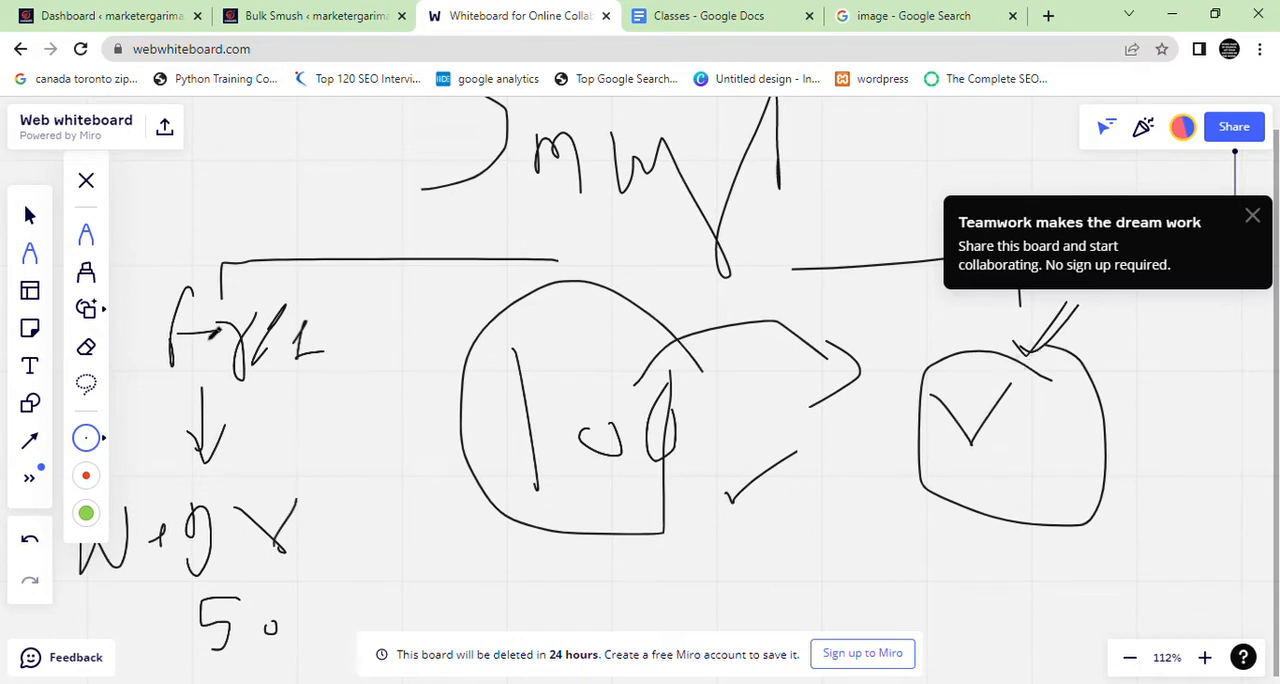
Handwrite a boxed 100KB with an arrow to 50 below the circled 100, and switch back to the Bulk Smush page
mouse_move(466, 563)
mouse_down()
mouse_move(470, 601)
mouse_move(648, 610)
mouse_move(712, 590)
mouse_move(757, 603)
mouse_move(762, 628)
mouse_move(784, 632)
mouse_up()
mouse_move(768, 542)
mouse_down()
mouse_move(460, 532)
mouse_move(460, 630)
mouse_up()
drag(800, 598, 796, 632)
click(86, 346)
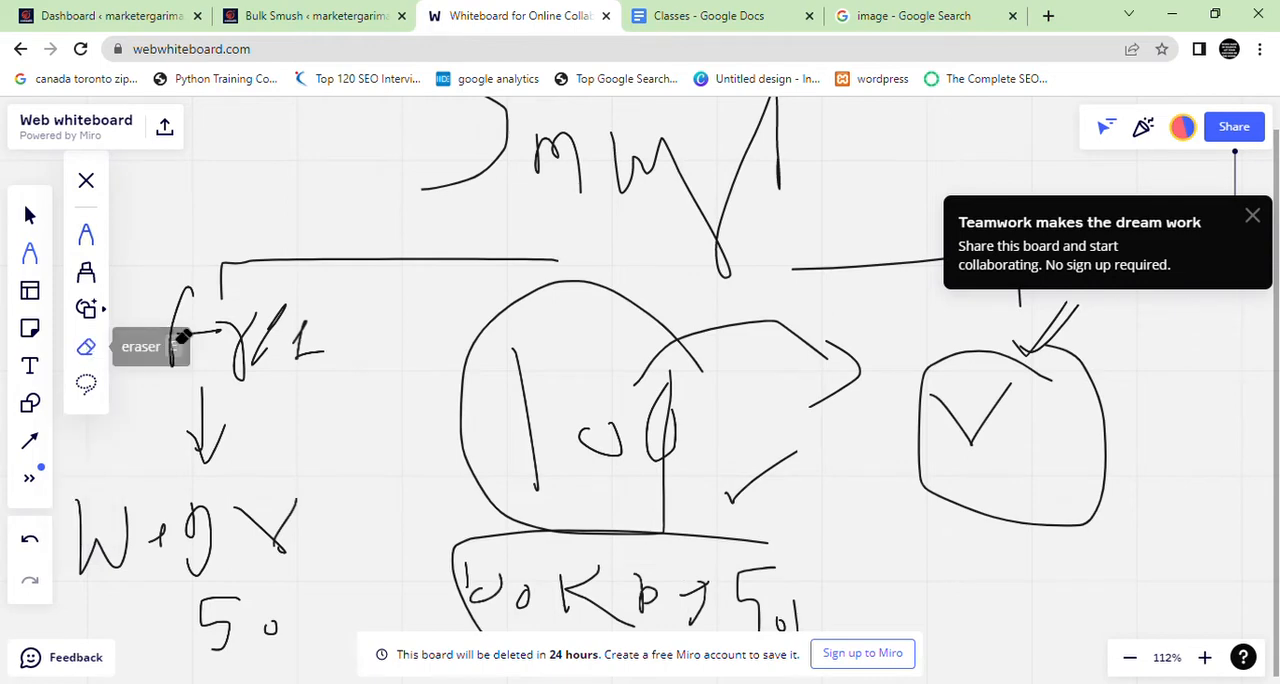
click(310, 16)
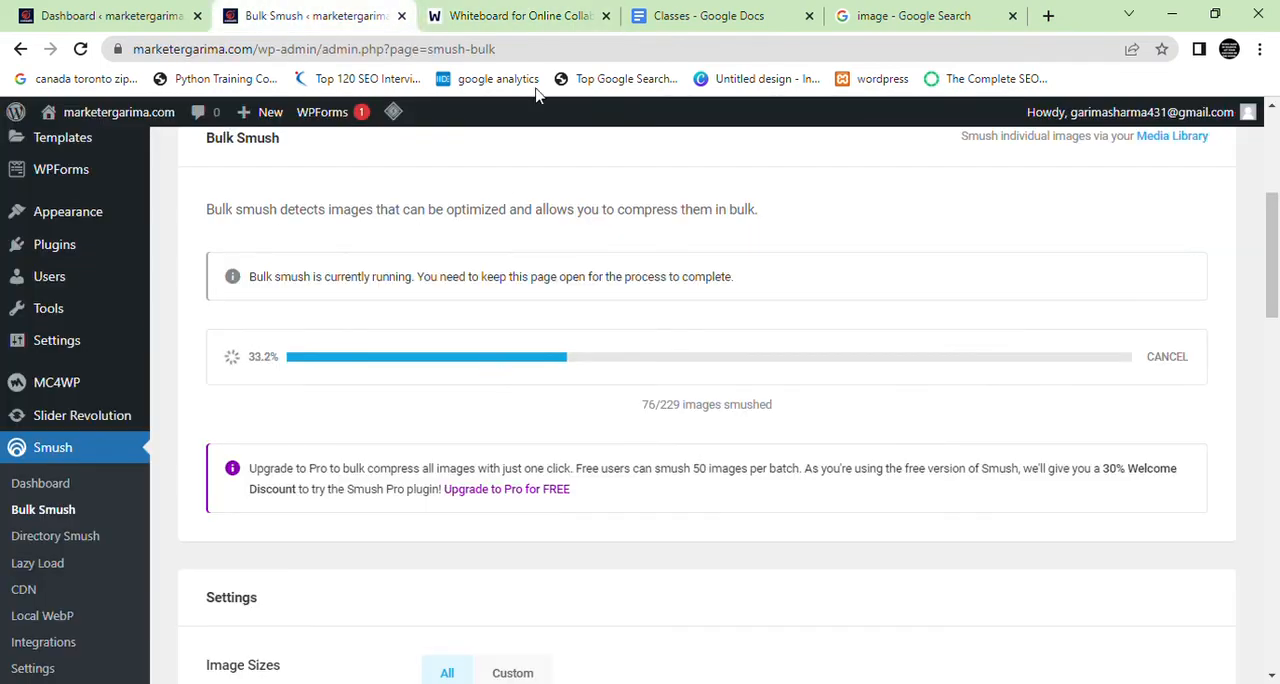
Return to the whiteboard, erase all the Smush notes, and check the bulk smush progress in WordPress
click(518, 16)
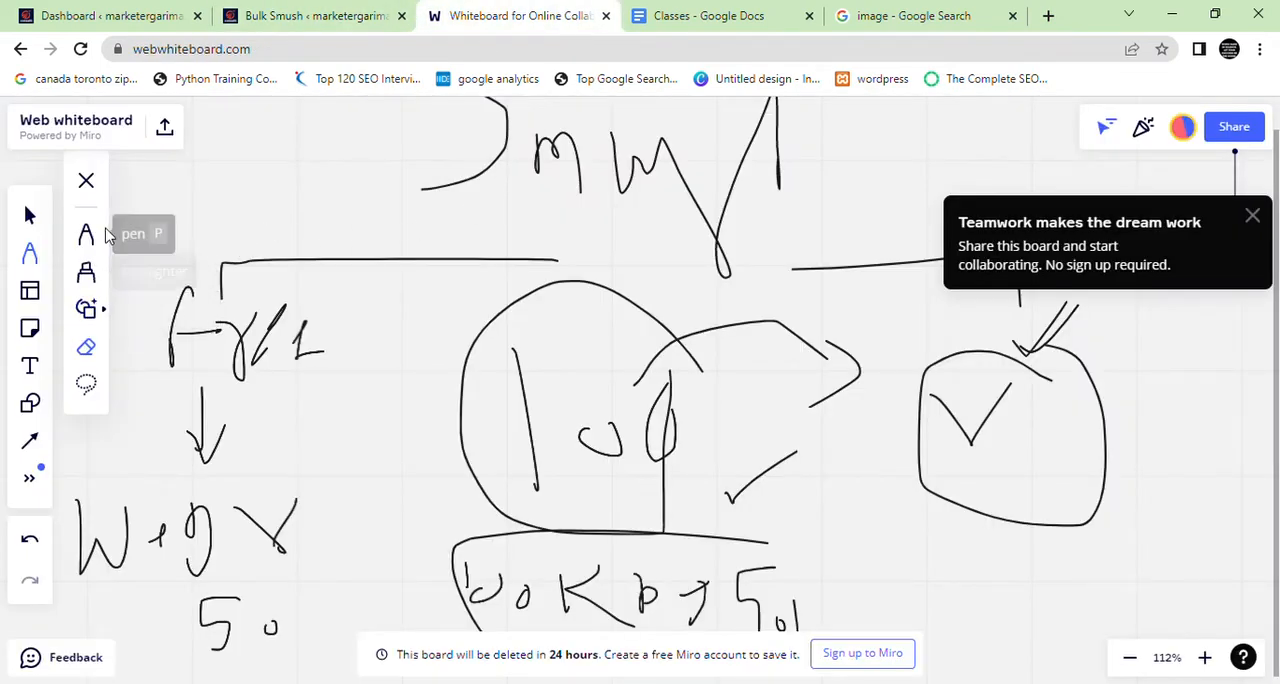
click(86, 347)
mouse_move(280, 340)
mouse_down()
mouse_move(190, 330)
mouse_move(482, 171)
mouse_move(677, 394)
mouse_move(1000, 294)
mouse_move(1029, 509)
mouse_move(982, 657)
mouse_move(837, 623)
mouse_move(957, 608)
mouse_move(634, 623)
mouse_move(737, 531)
mouse_move(234, 620)
mouse_move(240, 666)
mouse_move(400, 506)
mouse_move(216, 414)
mouse_move(220, 346)
mouse_move(185, 332)
mouse_up()
click(312, 16)
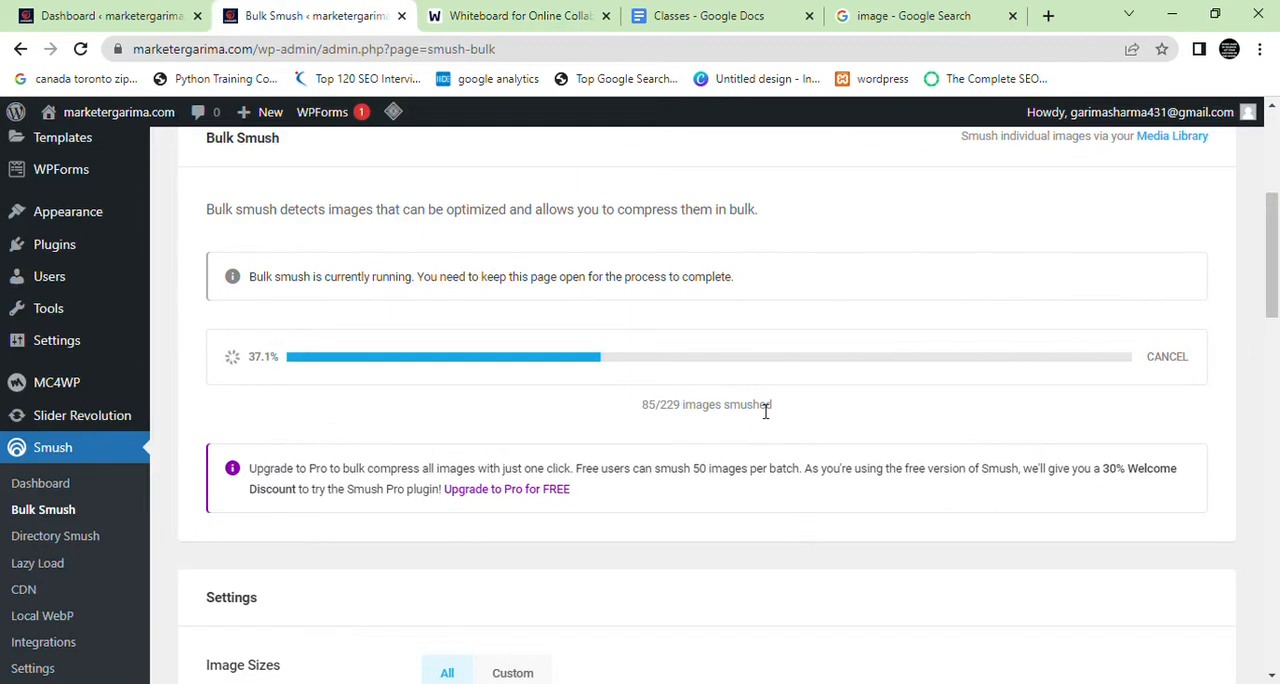
click(572, 24)
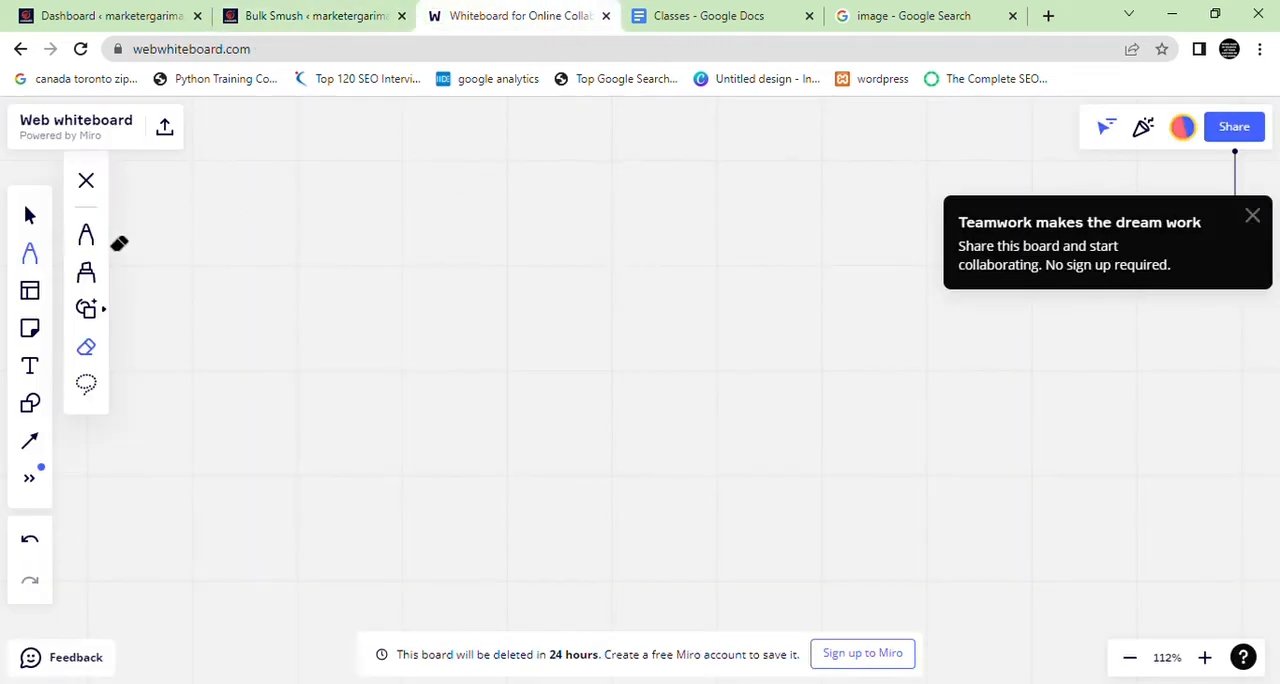
Handwrite the heading Lazy Load on the empty whiteboard with the pen, and resume the paused bulk smush in WordPress
click(86, 234)
mouse_move(449, 121)
mouse_down()
mouse_move(449, 172)
mouse_move(498, 171)
mouse_up()
mouse_move(526, 148)
mouse_down()
mouse_move(515, 165)
mouse_move(649, 131)
mouse_move(677, 234)
mouse_up()
mouse_move(750, 120)
mouse_down()
mouse_move(750, 192)
mouse_move(792, 152)
mouse_move(856, 136)
mouse_move(868, 188)
mouse_up()
drag(915, 158, 928, 224)
click(330, 9)
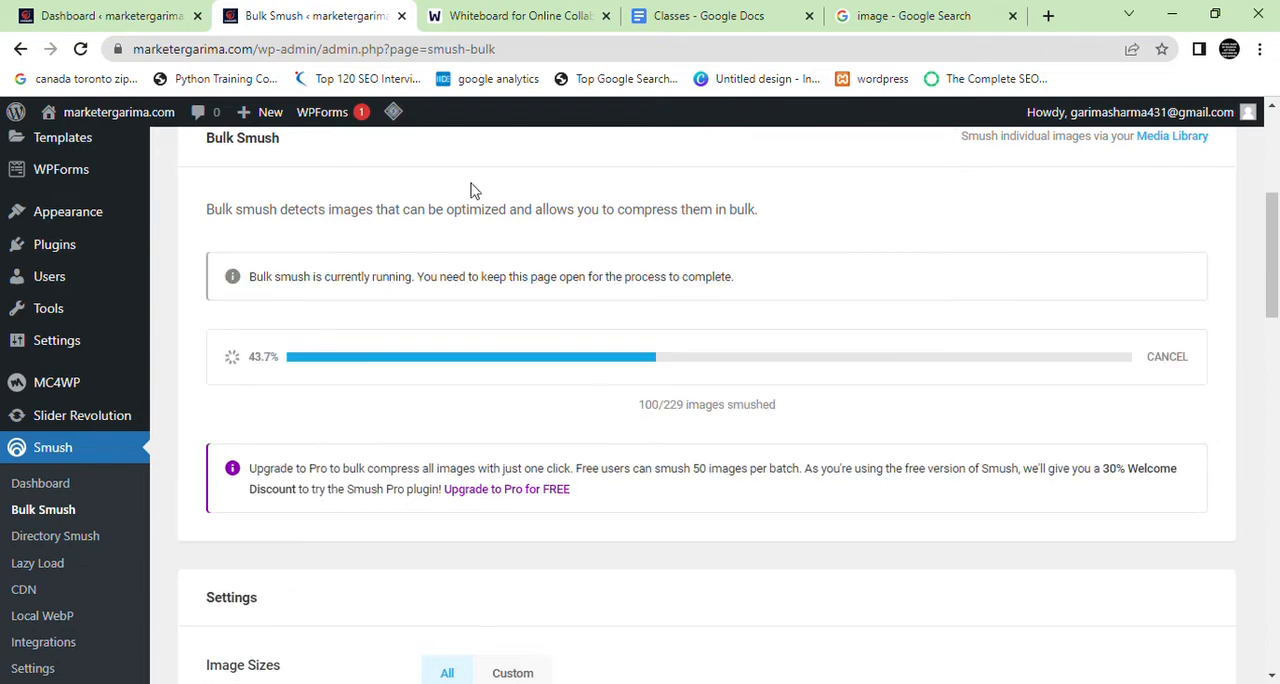
click(508, 16)
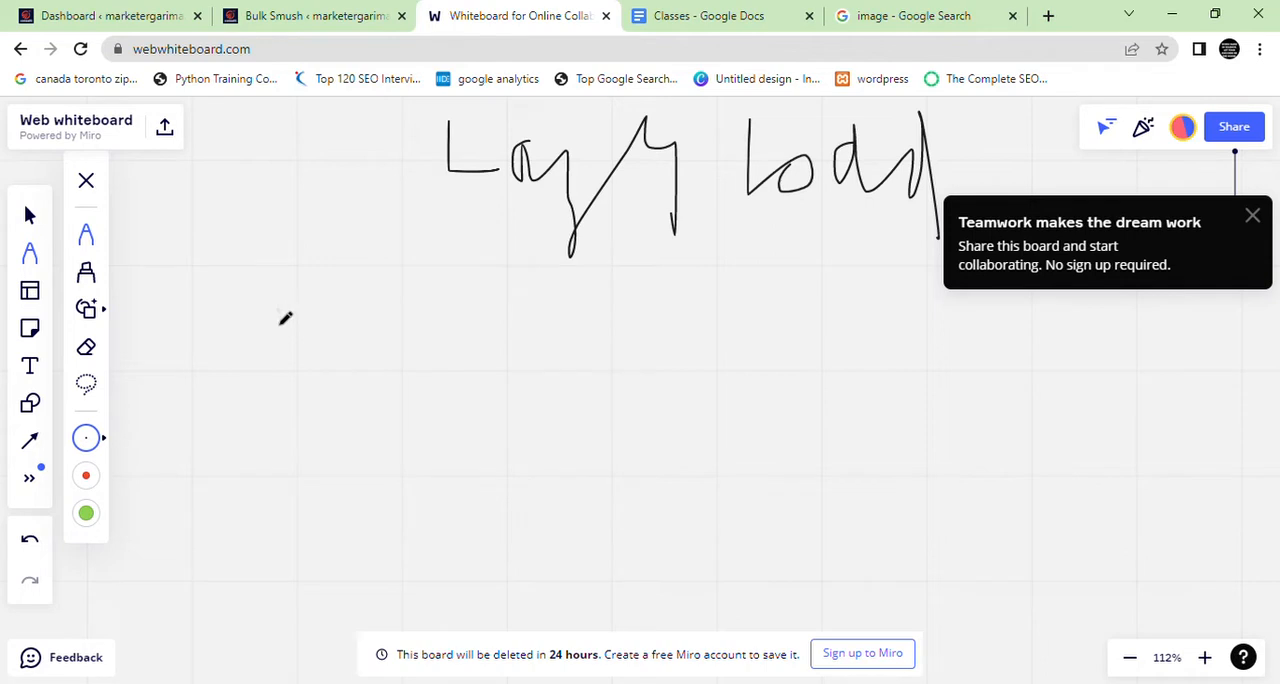
Handwrite Net → Slow below the heading and draw a large box beside it with a dashed loading circle inside
mouse_move(276, 318)
mouse_down()
mouse_move(264, 370)
mouse_move(353, 330)
mouse_move(482, 332)
mouse_move(488, 368)
mouse_up()
mouse_move(566, 310)
mouse_down()
mouse_move(684, 355)
mouse_move(752, 338)
mouse_up()
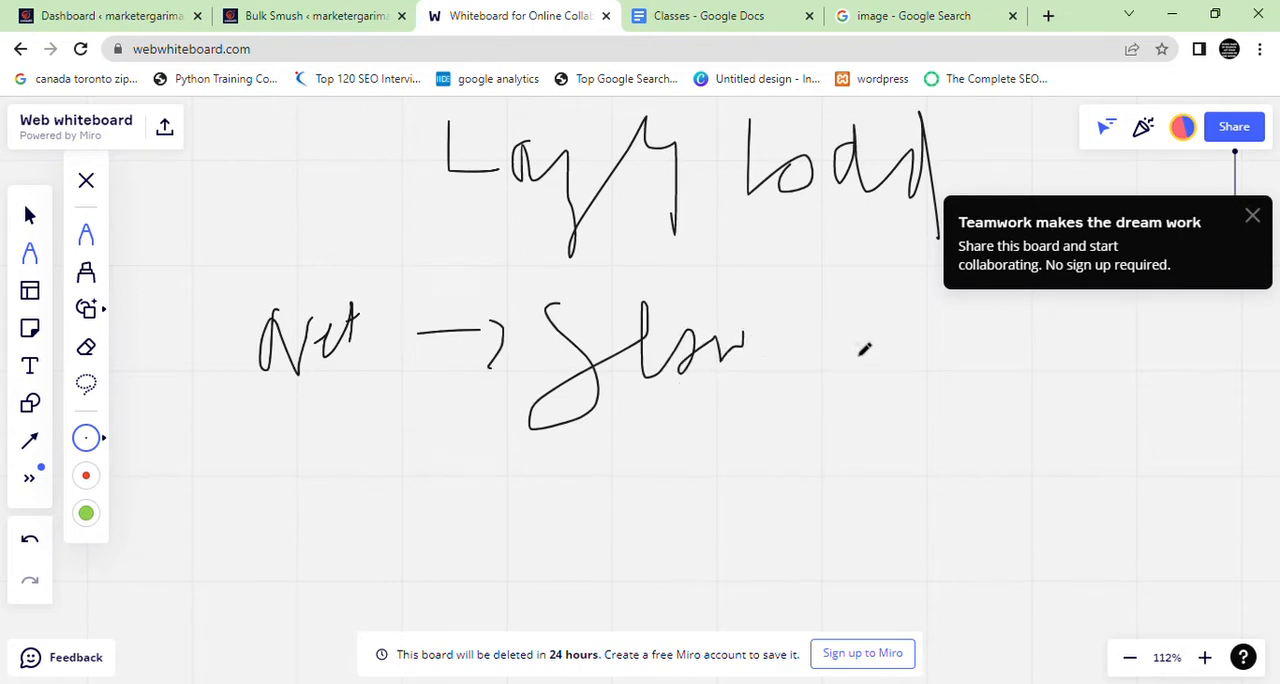
drag(839, 286, 882, 550)
drag(823, 285, 944, 262)
mouse_move(1134, 290)
mouse_down()
mouse_move(1174, 524)
mouse_move(878, 546)
mouse_up()
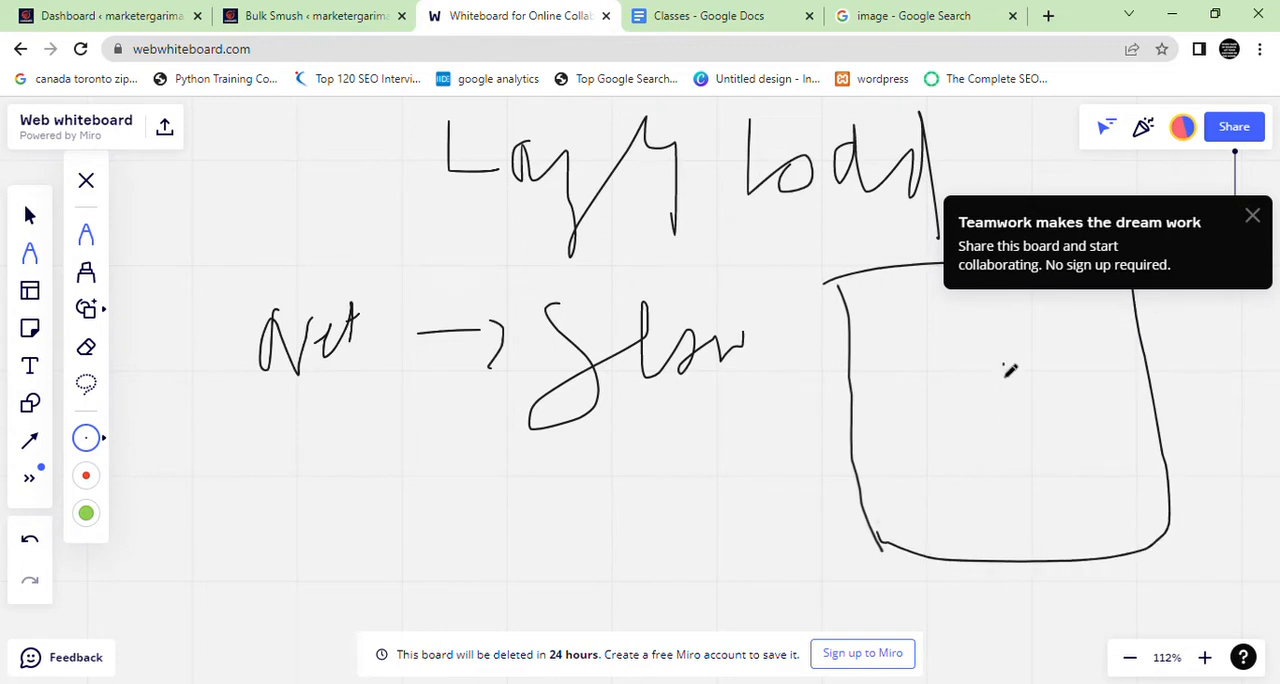
drag(962, 360, 956, 376)
mouse_move(940, 404)
mouse_down()
mouse_move(1023, 443)
mouse_move(1060, 402)
mouse_up()
drag(1062, 380, 1062, 348)
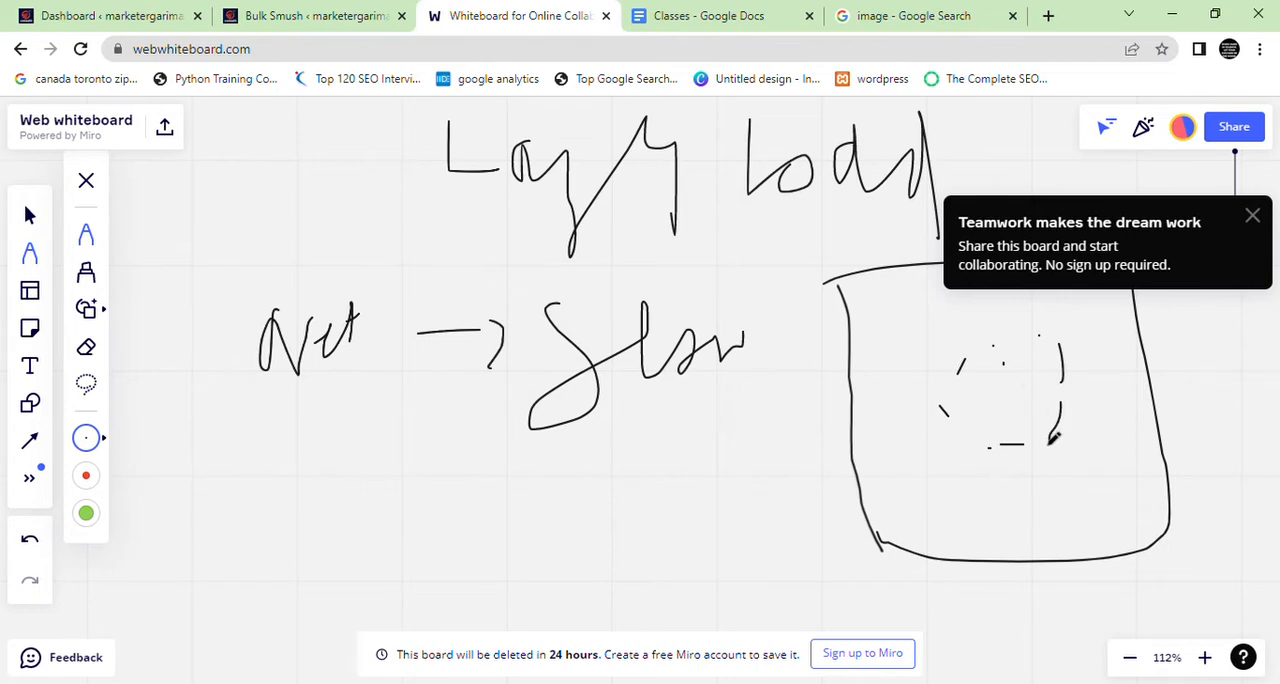
Handwrite Content with an arrow to a circled double check mark, and circle the loading symbol inside the box
scroll(1068, 441, up, 1)
mouse_move(180, 487)
mouse_down()
mouse_move(160, 556)
mouse_move(210, 500)
mouse_move(236, 500)
mouse_move(289, 457)
mouse_move(278, 488)
mouse_move(345, 538)
mouse_move(435, 483)
mouse_move(545, 468)
mouse_move(561, 533)
mouse_up()
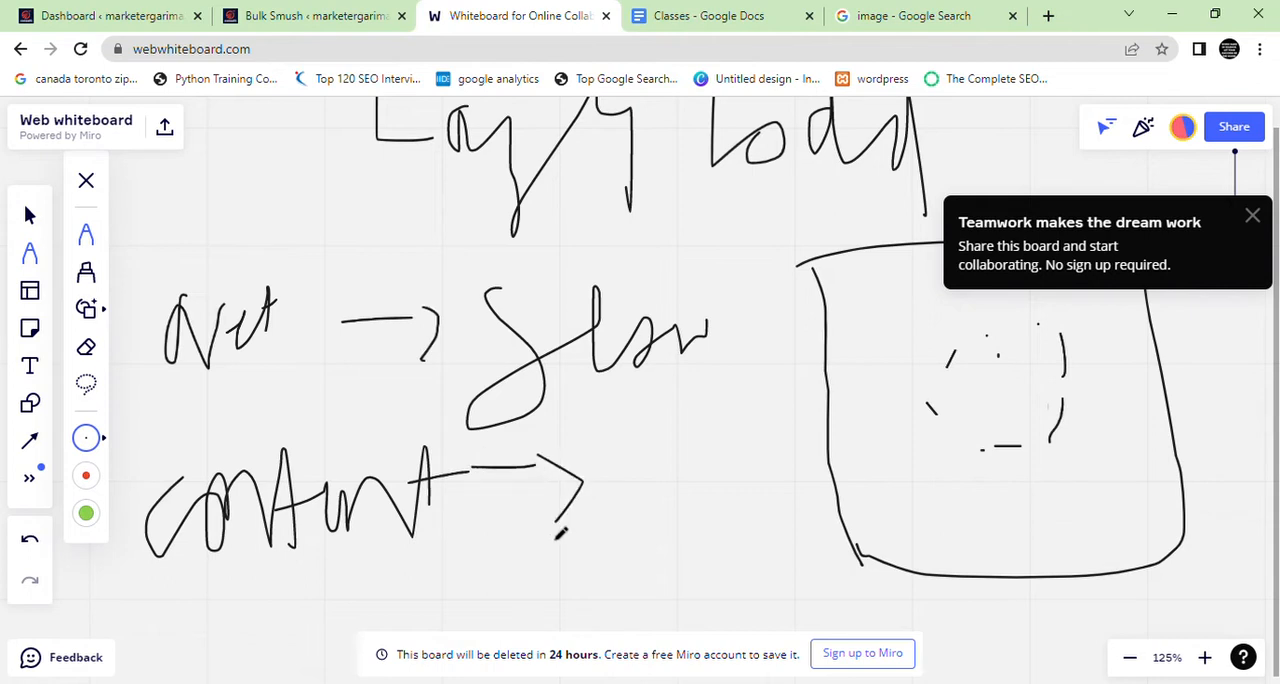
mouse_move(1090, 365)
mouse_down()
mouse_move(1016, 320)
mouse_move(875, 468)
mouse_move(1073, 330)
mouse_move(1088, 350)
mouse_up()
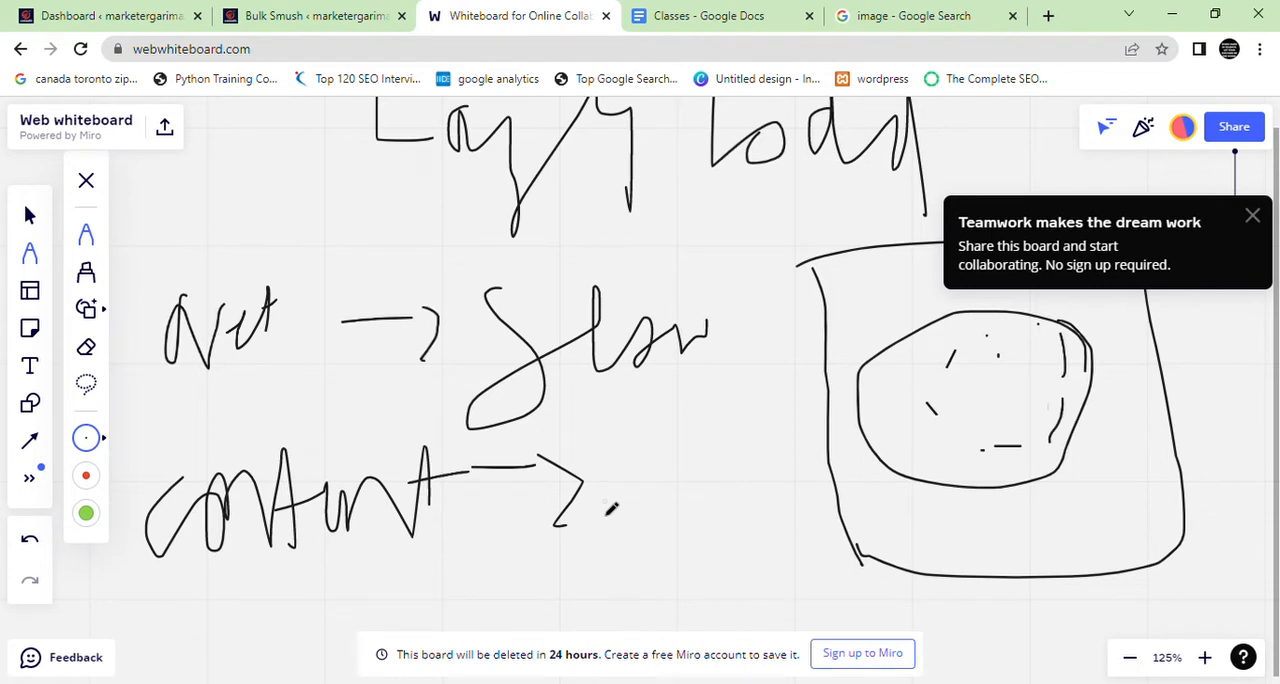
drag(630, 490, 681, 448)
mouse_move(625, 512)
mouse_down()
mouse_move(702, 484)
mouse_move(719, 440)
mouse_move(640, 628)
mouse_move(748, 463)
mouse_up()
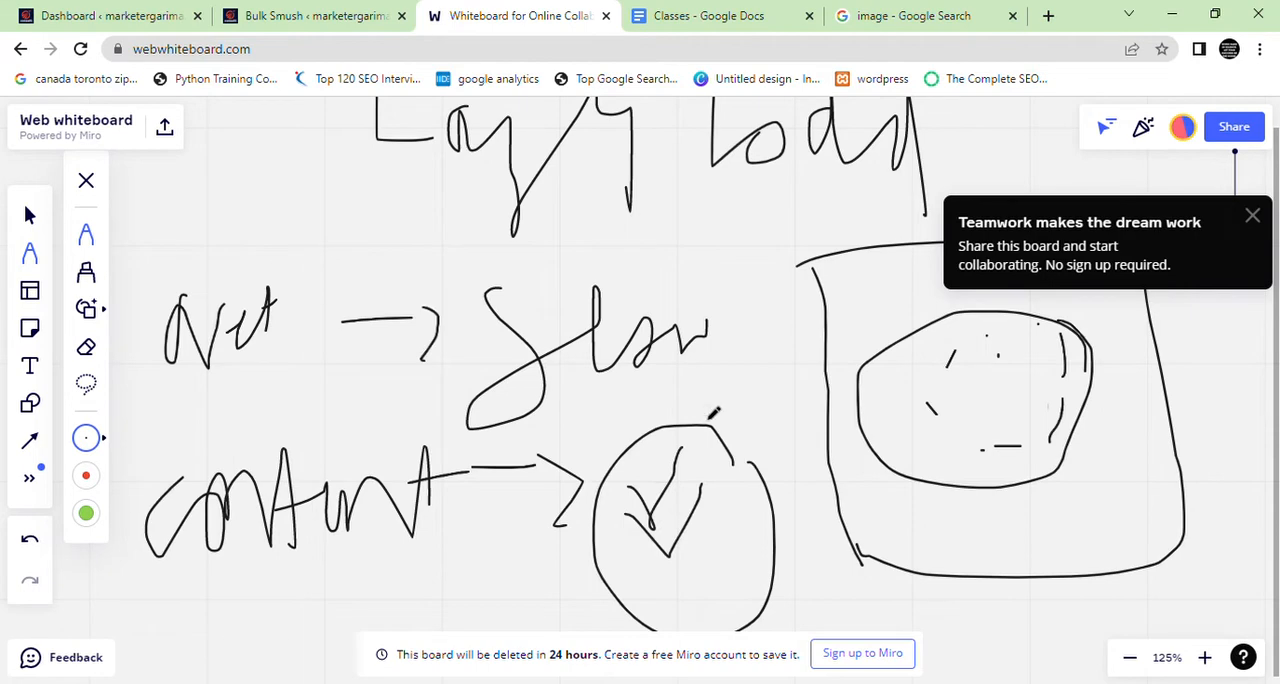
Check the bulk smush progress in WordPress and erase all the Lazy Load notes from the whiteboard
click(310, 16)
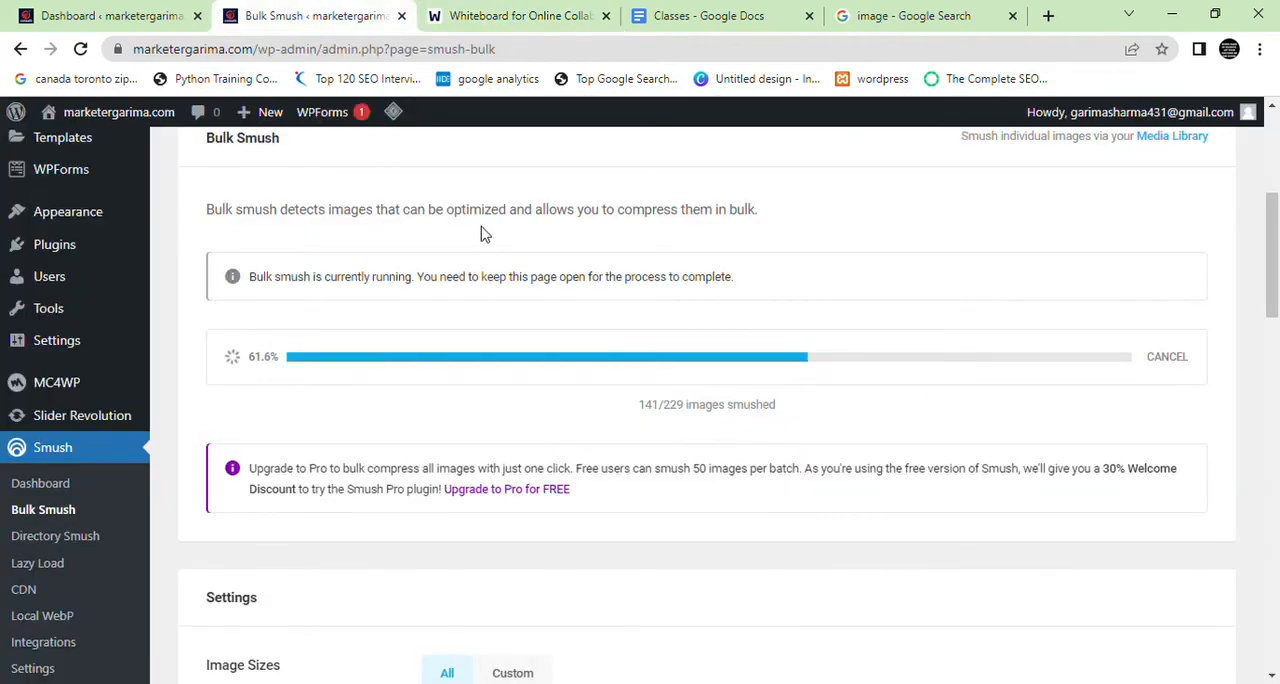
click(594, 10)
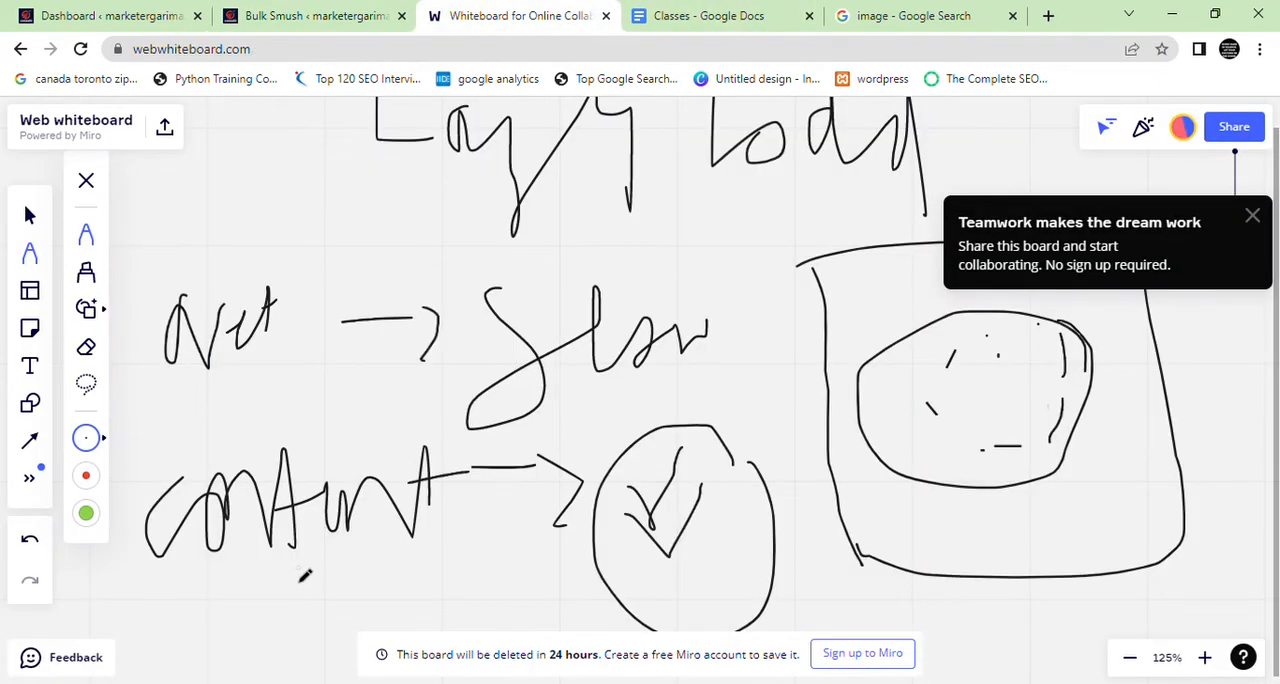
click(86, 347)
mouse_move(140, 566)
mouse_down()
mouse_move(398, 485)
mouse_move(500, 523)
mouse_move(466, 503)
mouse_move(646, 623)
mouse_move(577, 533)
mouse_move(523, 546)
mouse_move(843, 506)
mouse_move(929, 391)
mouse_move(1063, 346)
mouse_move(877, 363)
mouse_move(686, 346)
mouse_move(489, 268)
mouse_move(591, 311)
mouse_move(526, 403)
mouse_move(726, 389)
mouse_move(550, 152)
mouse_move(326, 131)
mouse_move(626, 134)
mouse_move(240, 195)
mouse_up()
Handwrite the letters Au on the cleared whiteboard with the pen
click(84, 236)
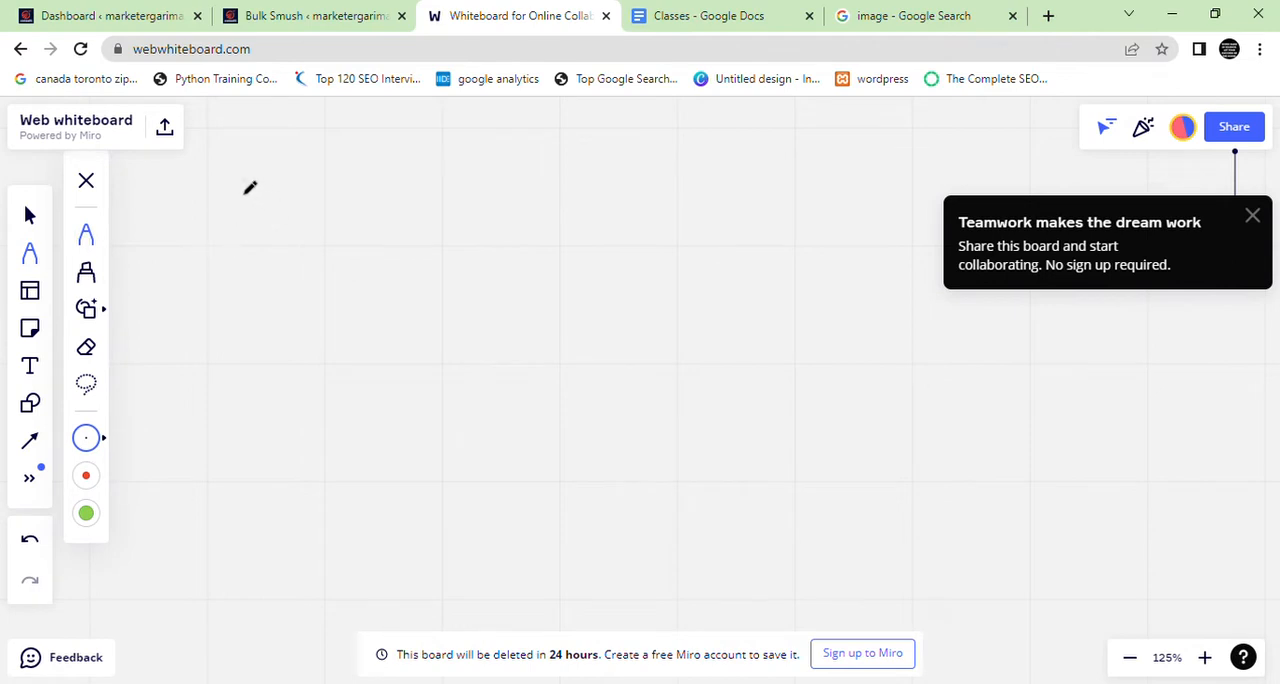
mouse_move(196, 243)
mouse_down()
mouse_move(209, 206)
mouse_move(239, 340)
mouse_up()
mouse_move(168, 295)
mouse_down()
mouse_move(257, 284)
mouse_move(340, 323)
mouse_up()
Resume the paused bulk smush in WordPress and return to the whiteboard
click(323, 15)
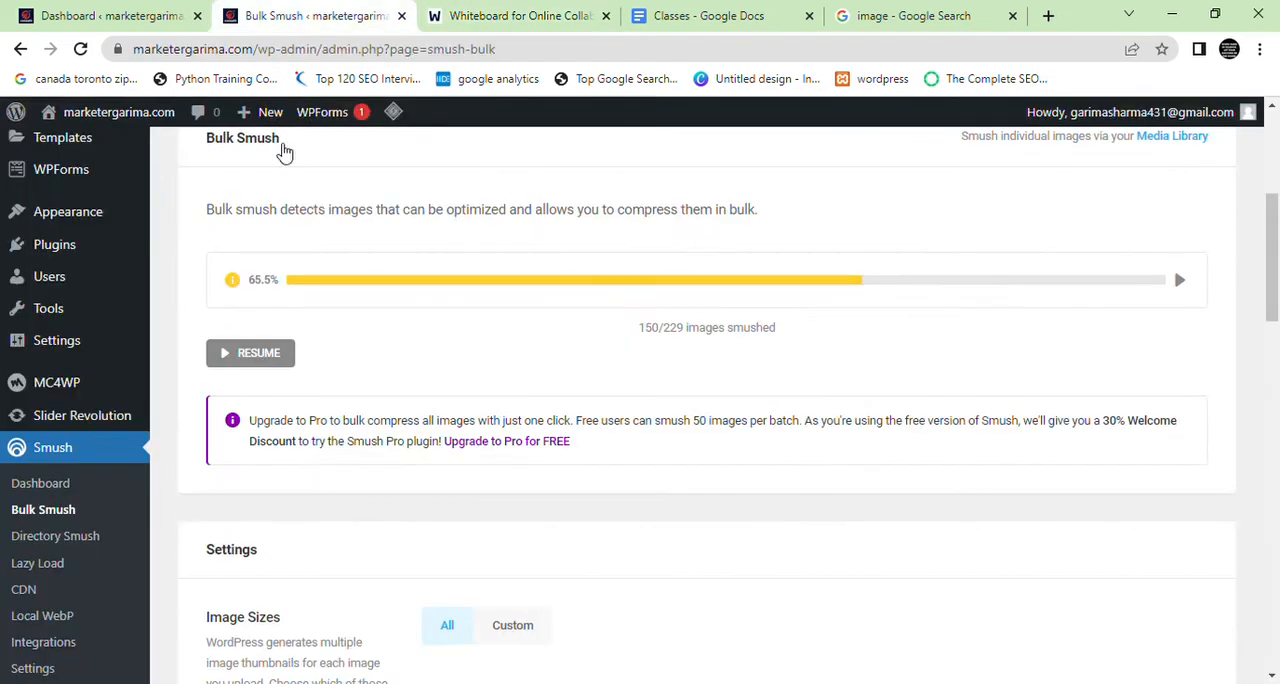
click(245, 352)
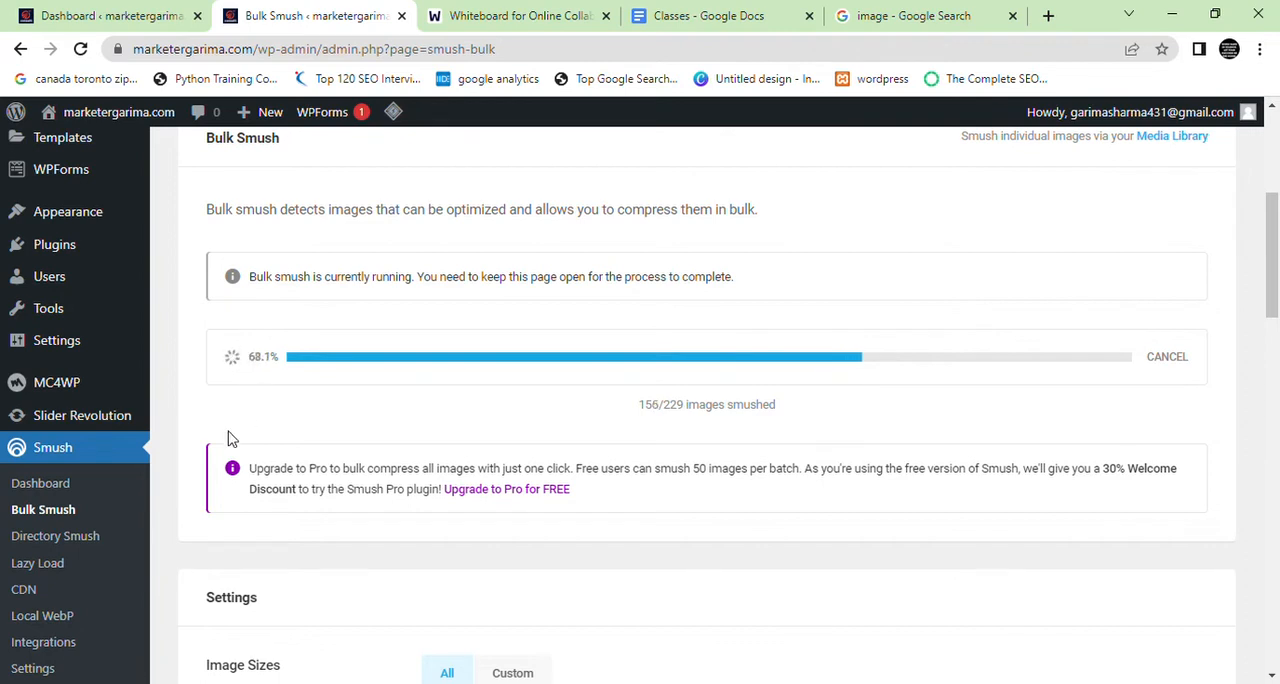
click(500, 15)
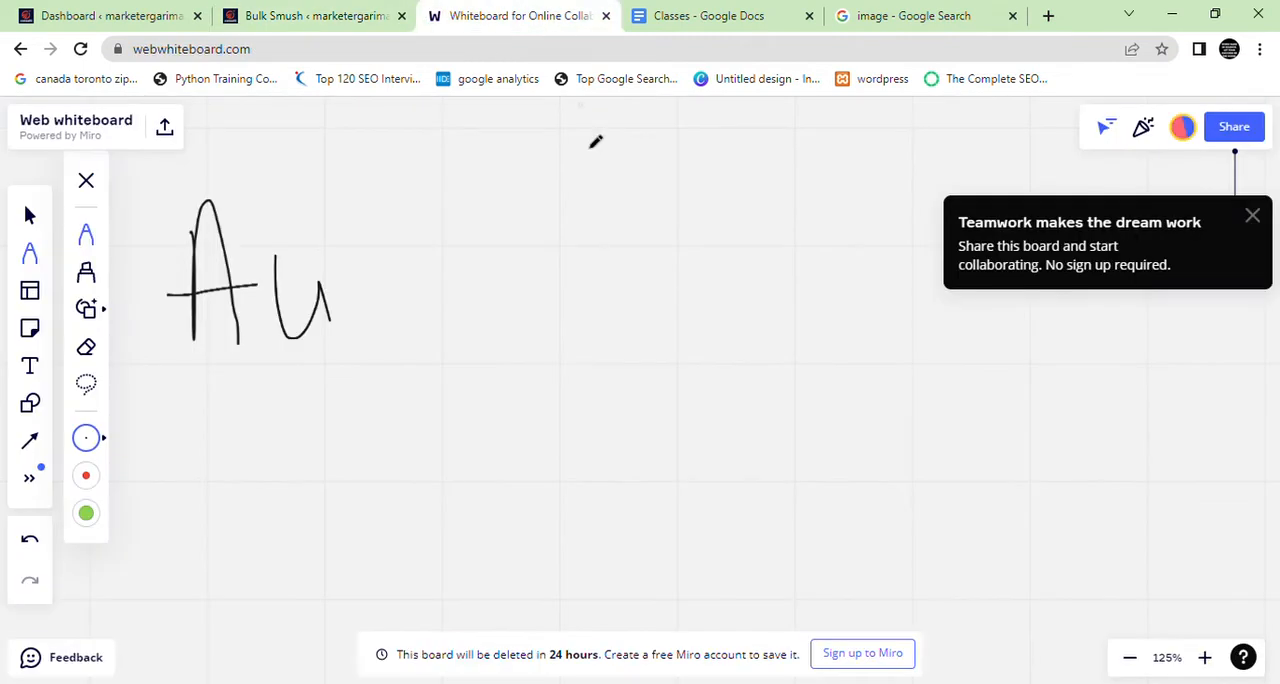
Complete the handwritten word as Automatic and draw a box around it
drag(361, 222, 353, 342)
mouse_move(340, 282)
mouse_down()
mouse_move(428, 268)
mouse_move(464, 292)
mouse_move(497, 258)
mouse_up()
mouse_move(516, 250)
mouse_down()
mouse_move(545, 310)
mouse_move(586, 308)
mouse_up()
drag(618, 224, 614, 310)
mouse_move(575, 272)
mouse_down()
mouse_move(617, 264)
mouse_move(627, 292)
mouse_up()
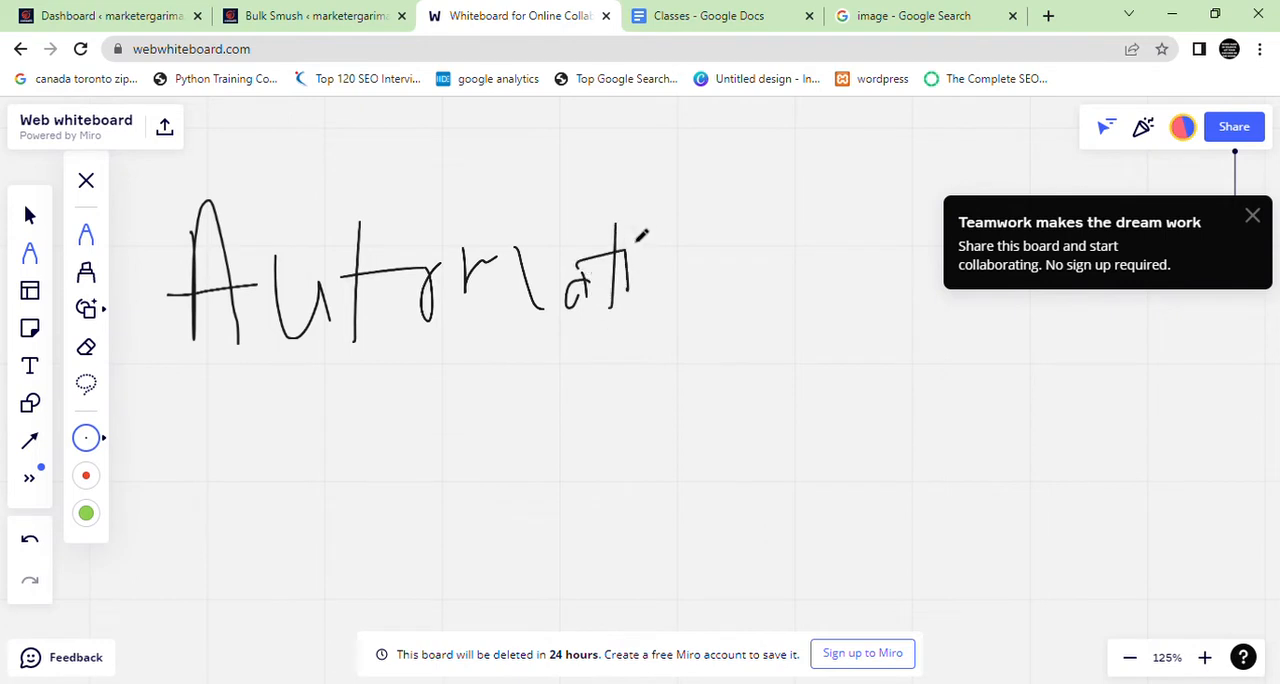
mouse_move(690, 240)
mouse_down()
mouse_move(655, 285)
mouse_move(676, 267)
mouse_up()
click(318, 15)
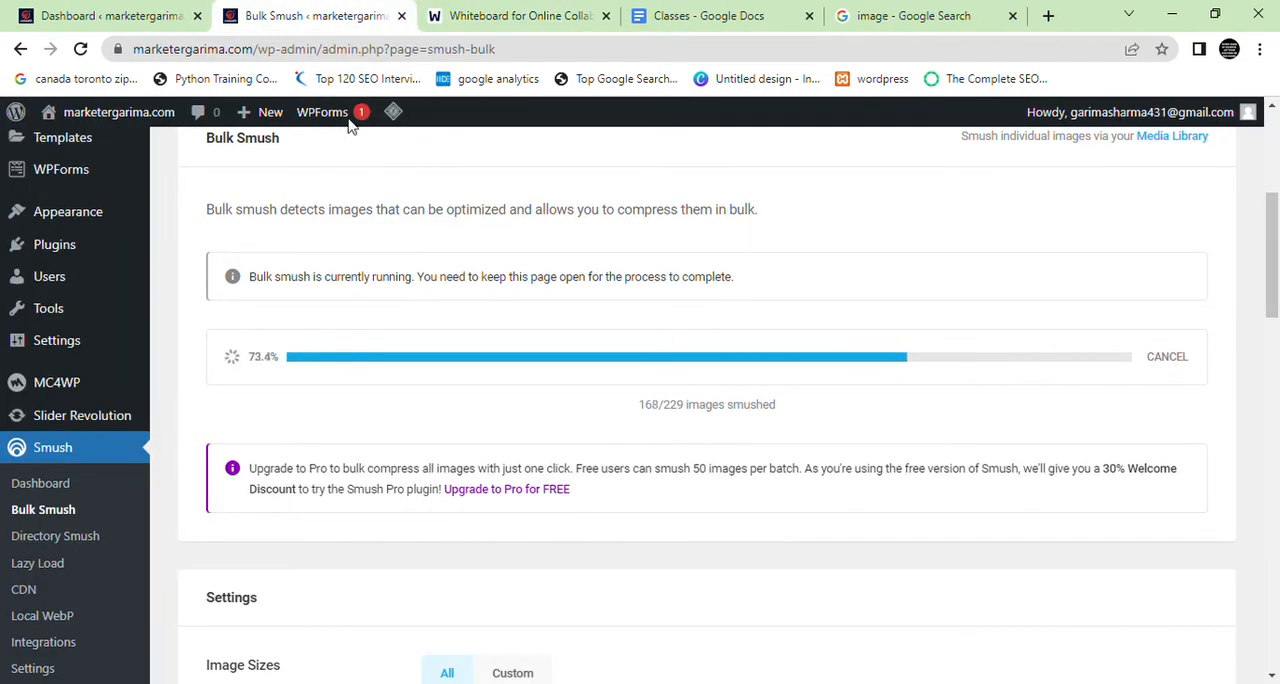
click(495, 14)
mouse_move(152, 206)
mouse_down()
mouse_move(157, 230)
mouse_move(142, 200)
mouse_move(790, 198)
mouse_move(8, 362)
mouse_up()
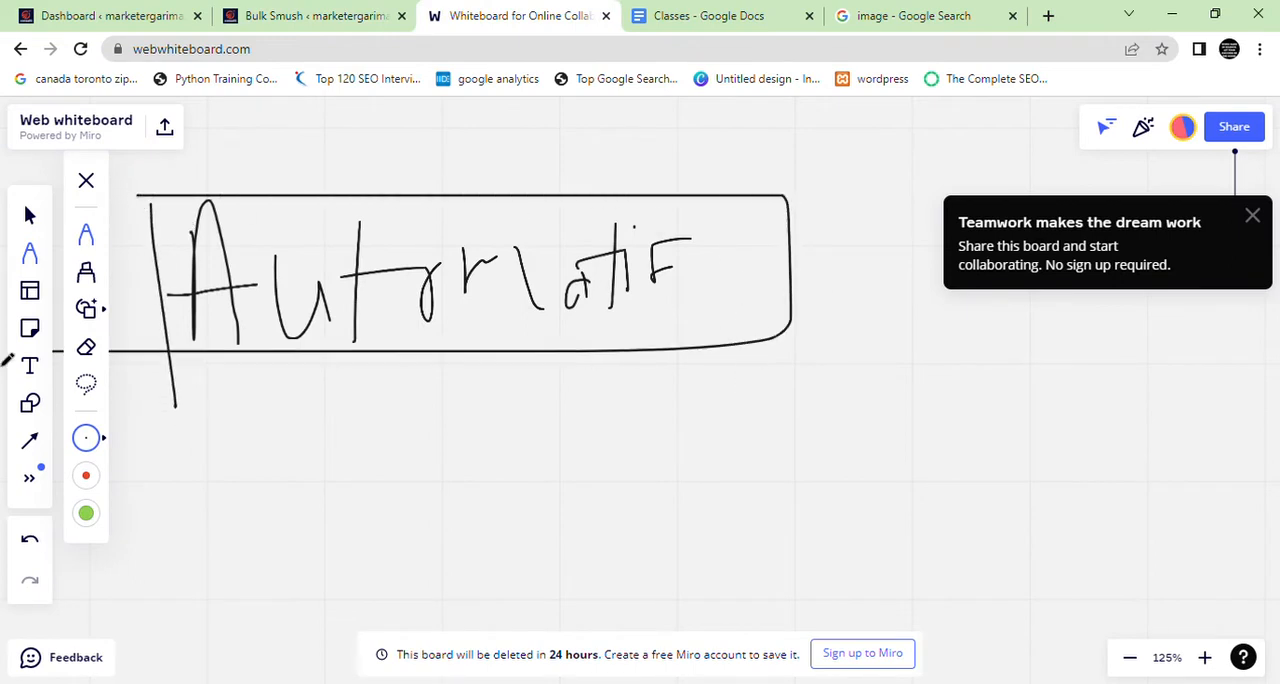
Handwrite a double-underlined word below with a curved arrow up to the Automatic box, and add check marks beside them
mouse_move(580, 488)
mouse_down()
mouse_move(445, 316)
mouse_move(367, 393)
mouse_up()
mouse_move(618, 442)
mouse_down()
mouse_move(621, 526)
mouse_move(686, 462)
mouse_move(760, 495)
mouse_move(788, 438)
mouse_move(821, 540)
mouse_up()
drag(830, 455, 847, 514)
click(833, 433)
mouse_move(892, 456)
mouse_down()
mouse_move(885, 494)
mouse_move(901, 500)
mouse_up()
drag(580, 570, 845, 572)
drag(700, 605, 928, 567)
mouse_move(829, 288)
mouse_down()
mouse_move(853, 345)
mouse_move(905, 297)
mouse_up()
mouse_move(810, 318)
mouse_down()
mouse_move(848, 388)
mouse_move(932, 313)
mouse_up()
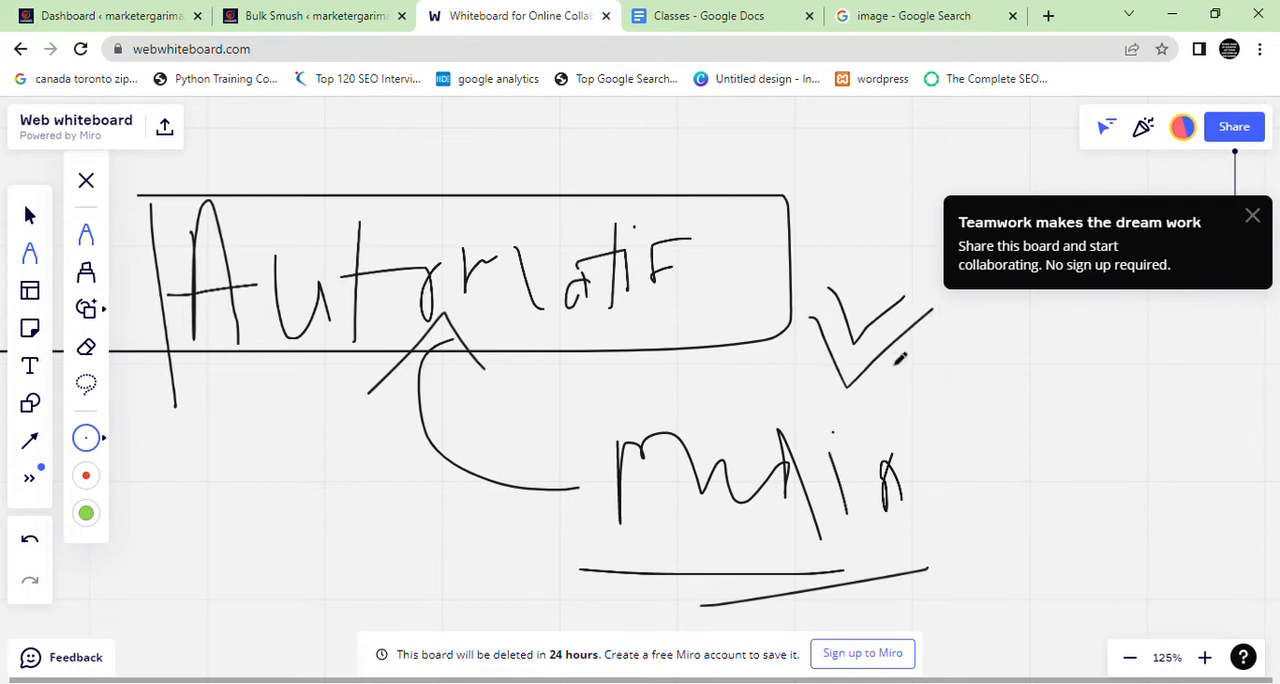
drag(918, 396, 994, 357)
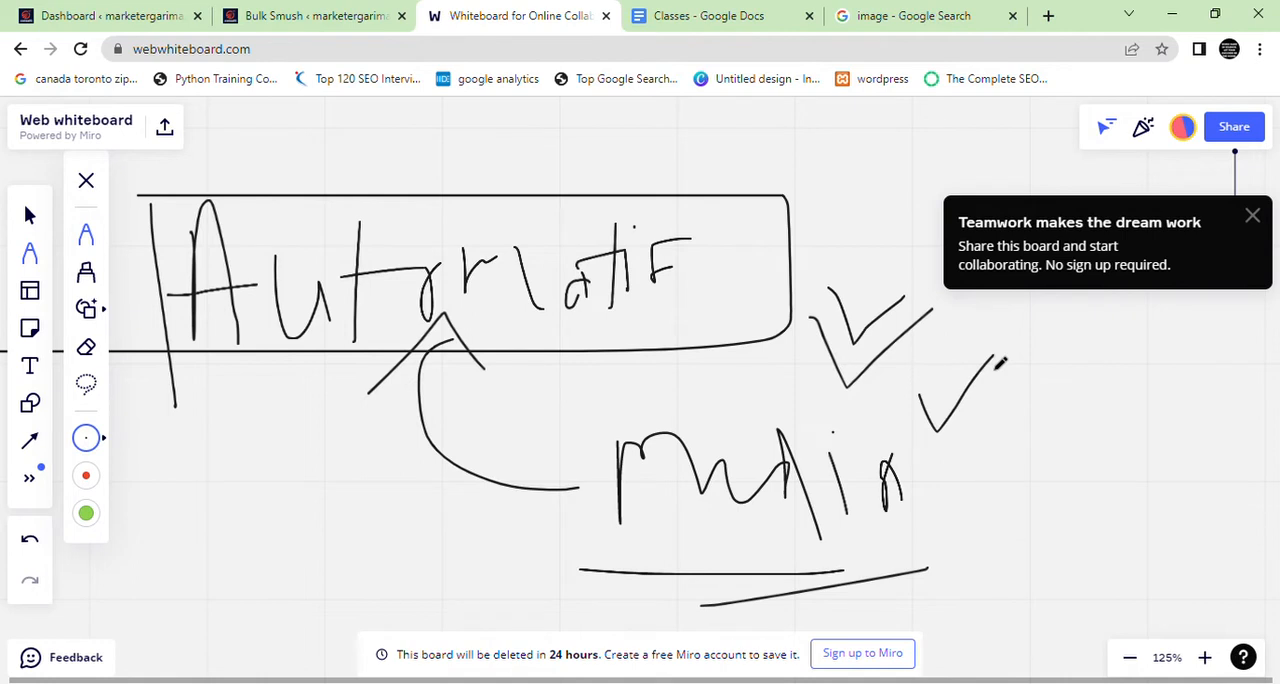
Erase the Automatic notes from the whiteboard and dismiss the teamwork notice
click(86, 347)
mouse_move(150, 310)
mouse_down()
mouse_move(303, 242)
mouse_move(226, 212)
mouse_move(383, 383)
mouse_move(349, 277)
mouse_move(453, 273)
mouse_move(517, 303)
mouse_move(870, 305)
mouse_move(1115, 330)
mouse_move(987, 408)
mouse_move(749, 471)
mouse_move(543, 600)
mouse_move(763, 594)
mouse_move(770, 565)
mouse_up()
click(1252, 215)
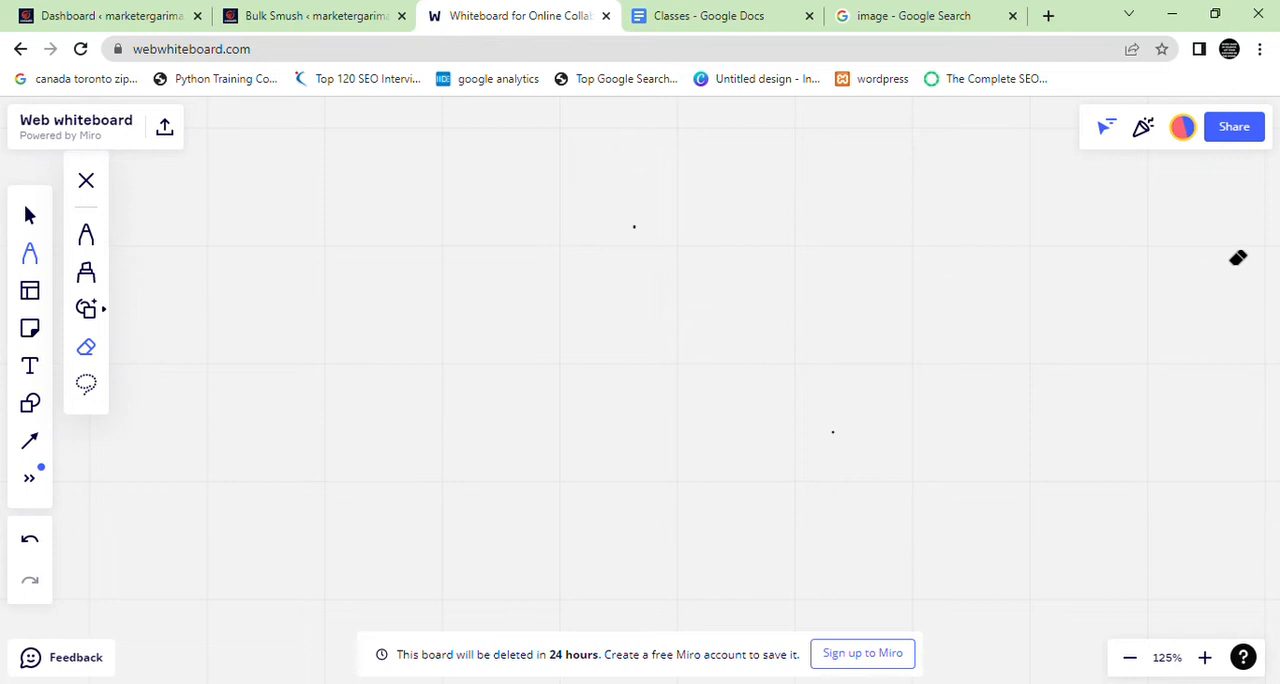
Start a handwritten numbered list with Bulk as item 1 and Automatic as item 2
click(104, 248)
mouse_move(241, 155)
mouse_down()
mouse_move(241, 186)
mouse_move(260, 155)
mouse_move(256, 205)
mouse_up()
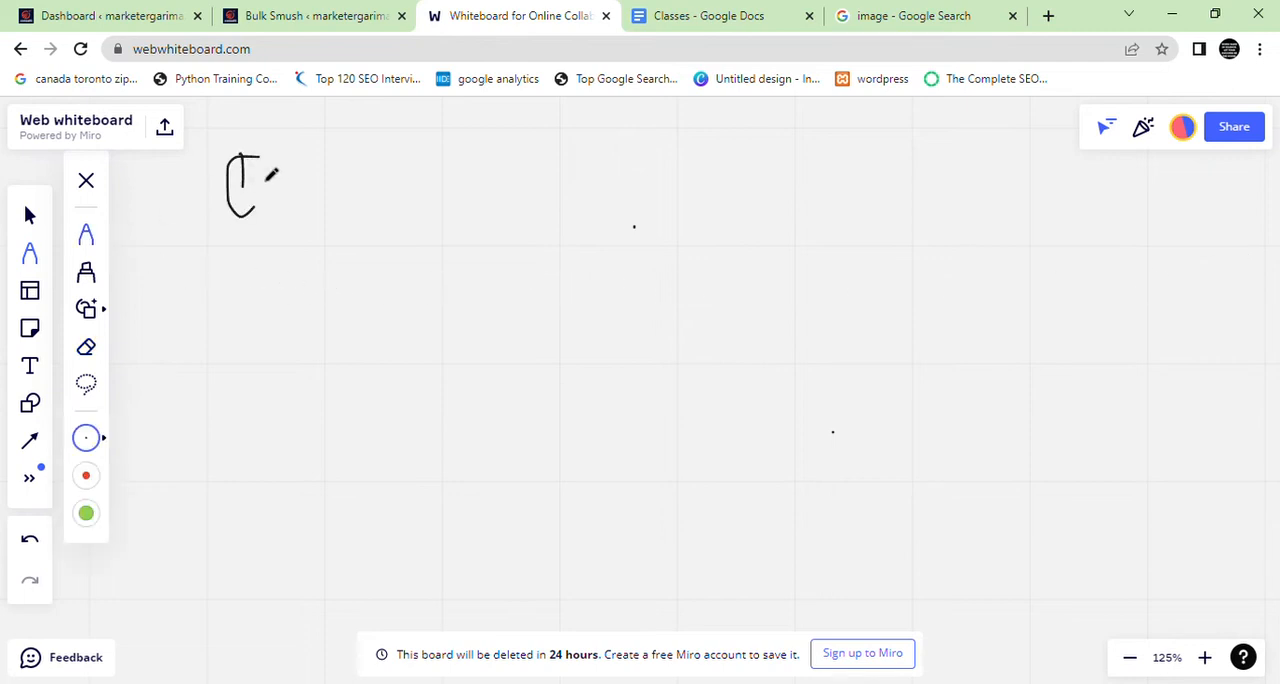
mouse_move(287, 160)
mouse_down()
mouse_move(329, 165)
mouse_move(322, 200)
mouse_move(414, 206)
mouse_up()
mouse_move(455, 156)
mouse_down()
mouse_move(434, 182)
mouse_move(458, 200)
mouse_move(402, 212)
mouse_up()
mouse_move(256, 278)
mouse_down()
mouse_move(260, 330)
mouse_move(285, 325)
mouse_move(226, 362)
mouse_move(297, 289)
mouse_move(284, 268)
mouse_up()
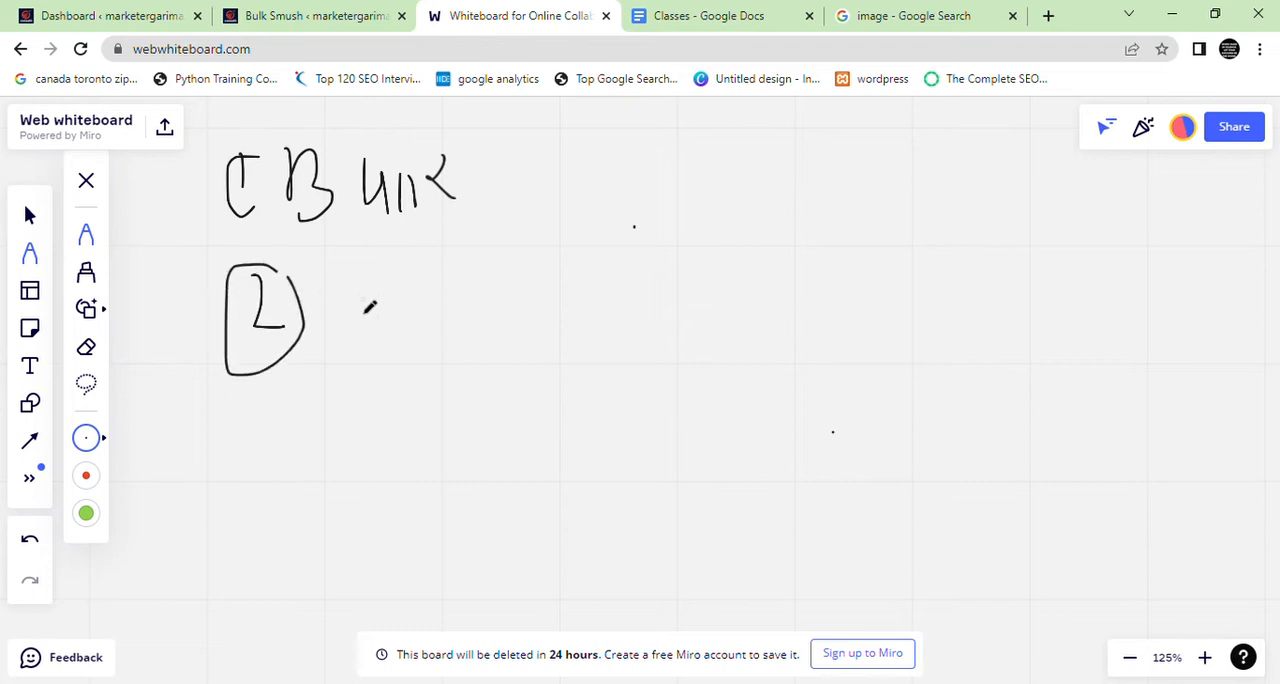
mouse_move(341, 346)
mouse_down()
mouse_move(374, 348)
mouse_move(340, 318)
mouse_move(524, 345)
mouse_move(592, 304)
mouse_move(640, 300)
mouse_move(710, 314)
mouse_move(730, 302)
mouse_move(757, 338)
mouse_move(764, 302)
mouse_move(772, 320)
mouse_move(808, 331)
mouse_up()
Handwrite Lazy Load as item 3 of the list, and resume the paused bulk smush in WordPress
mouse_move(300, 419)
mouse_down()
mouse_move(330, 446)
mouse_move(286, 468)
mouse_move(388, 445)
mouse_move(490, 456)
mouse_move(532, 470)
mouse_move(585, 540)
mouse_move(662, 532)
mouse_up()
mouse_move(722, 395)
mouse_down()
mouse_move(738, 470)
mouse_move(802, 437)
mouse_move(800, 412)
mouse_move(826, 450)
mouse_up()
drag(826, 428, 862, 476)
drag(866, 386, 856, 496)
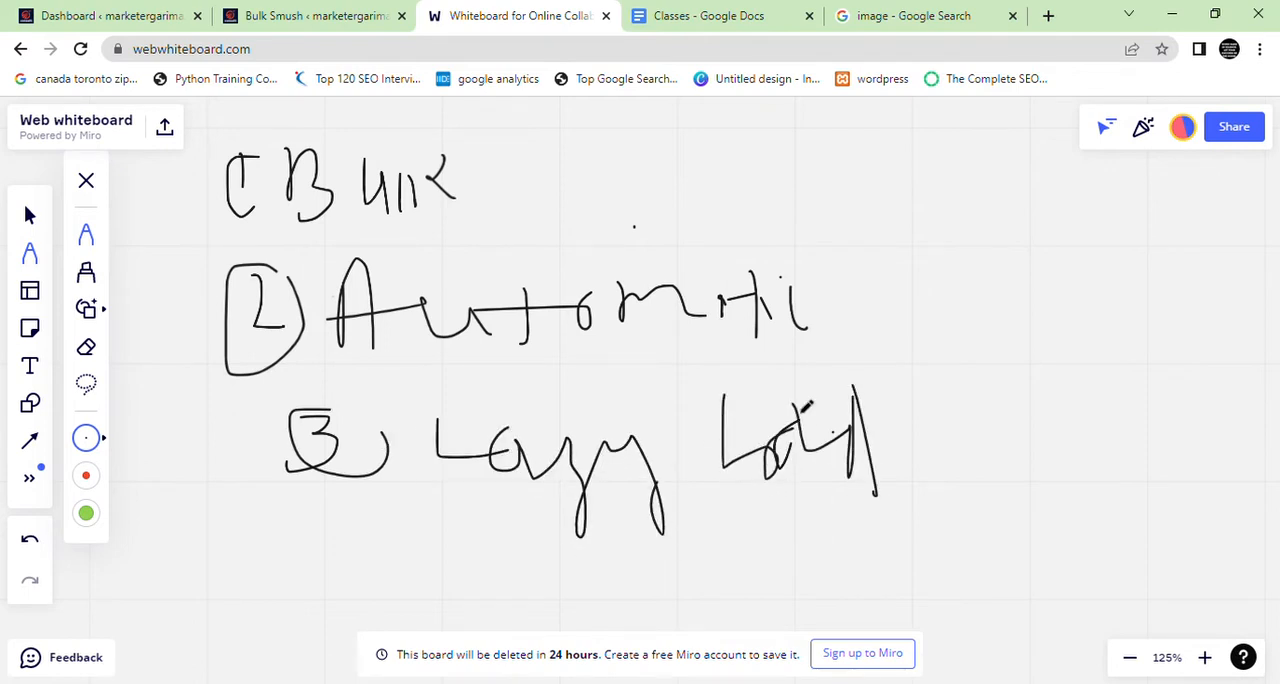
click(372, 14)
click(266, 357)
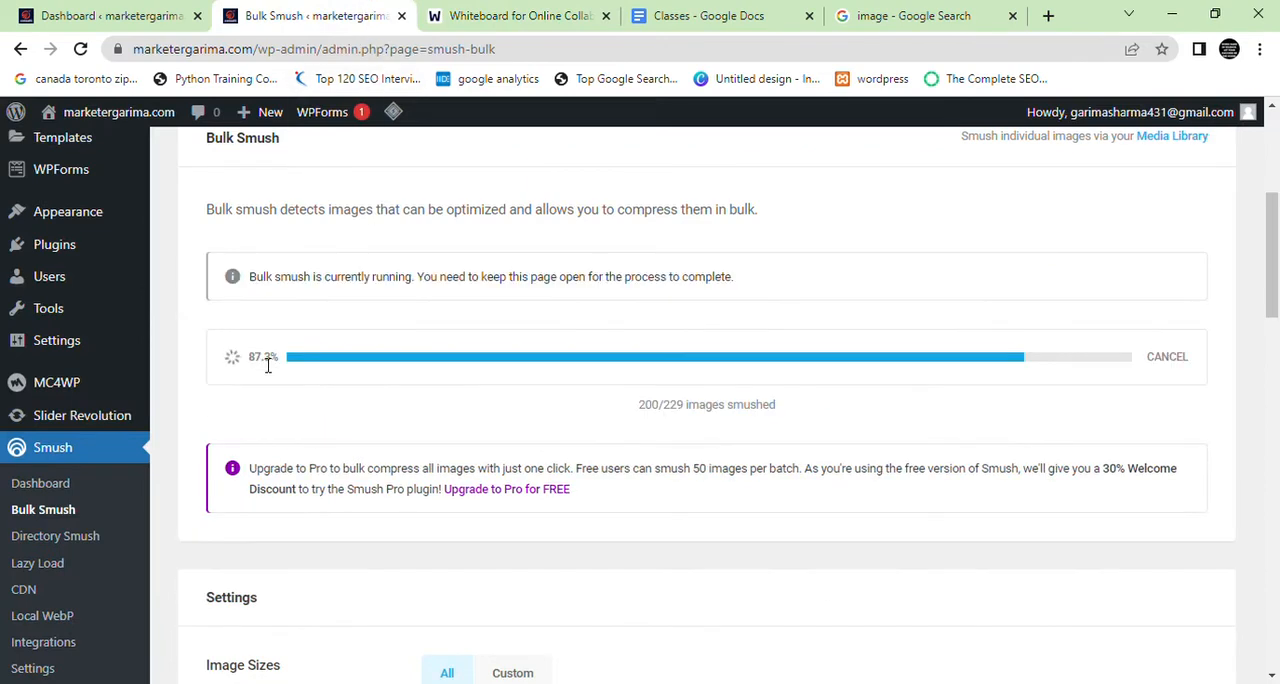
Draw a double check mark beside Lazy Load on the whiteboard, and highlight the smushed-images count on the Bulk Smush page
click(518, 15)
drag(1006, 436, 1076, 408)
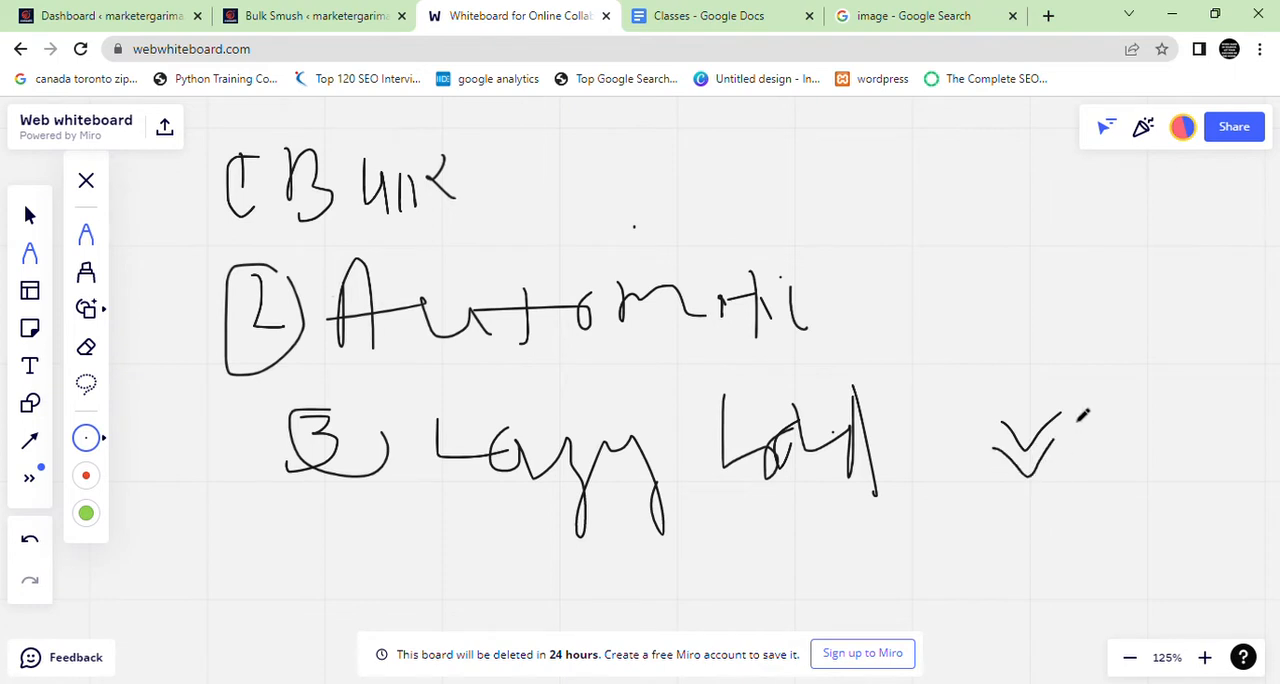
click(330, 8)
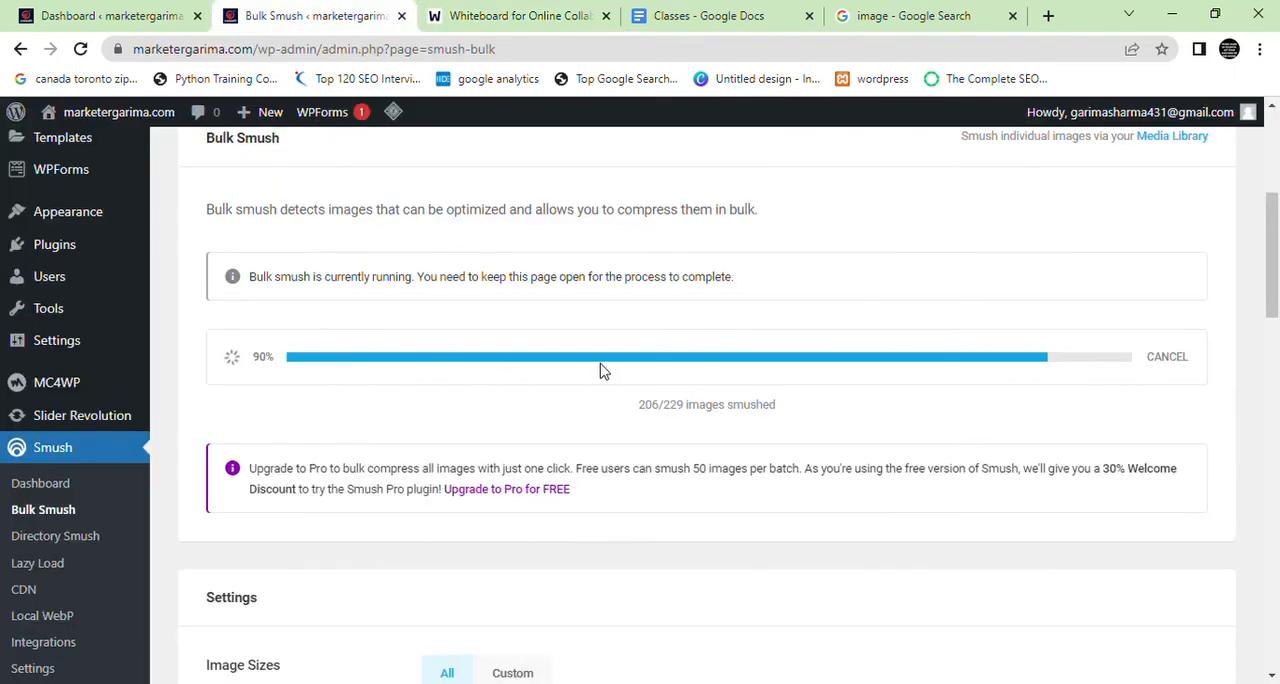
drag(643, 407, 783, 411)
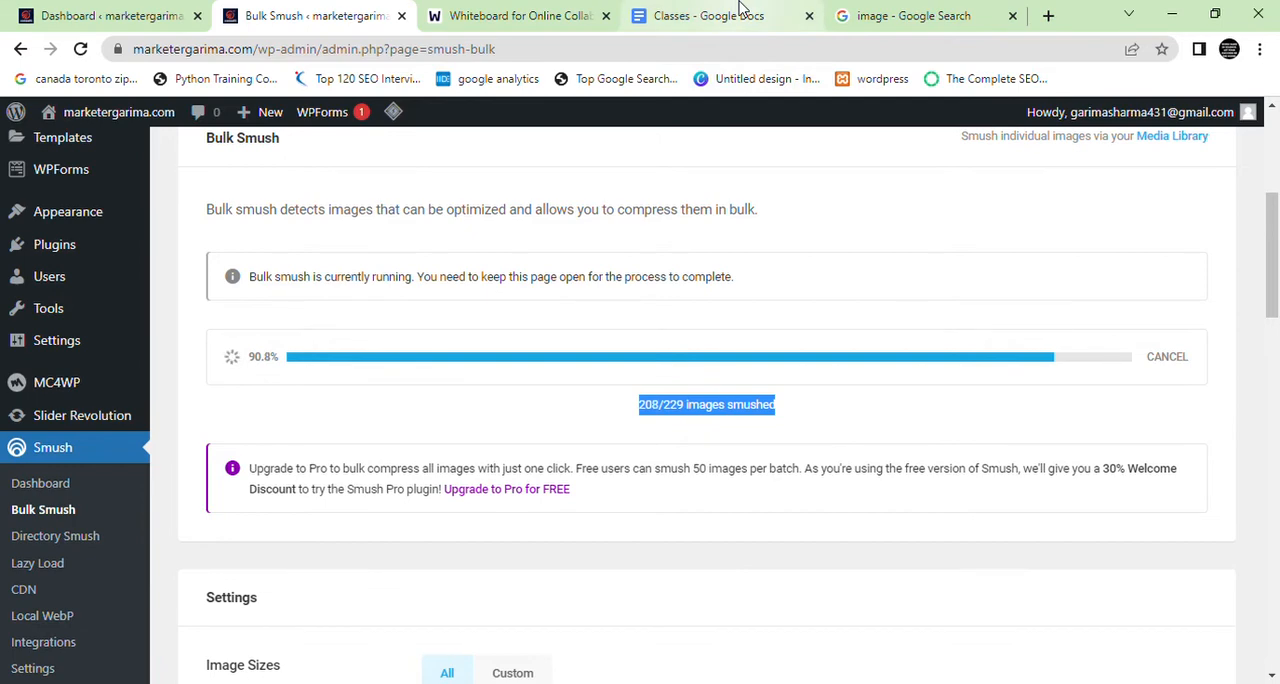
Search Google for gtmetrix in the image search tab and open the GTmetrix website in a new tab
click(741, 10)
click(860, 14)
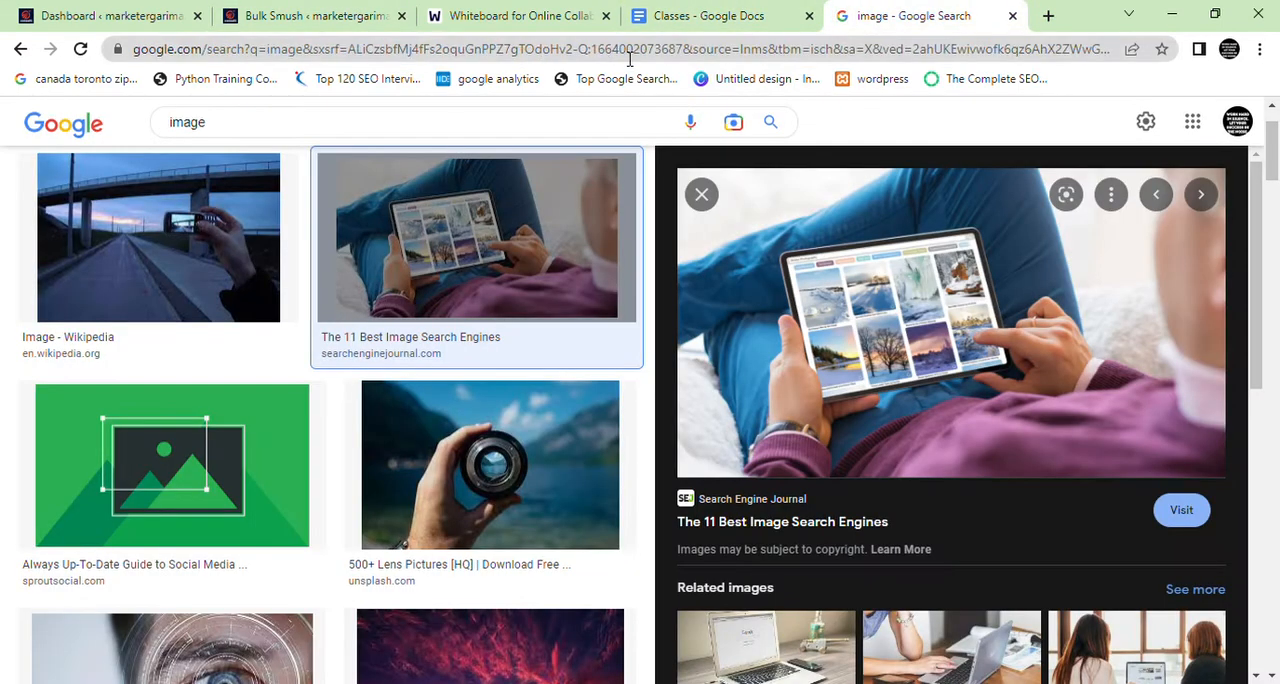
click(628, 49)
text(gt)
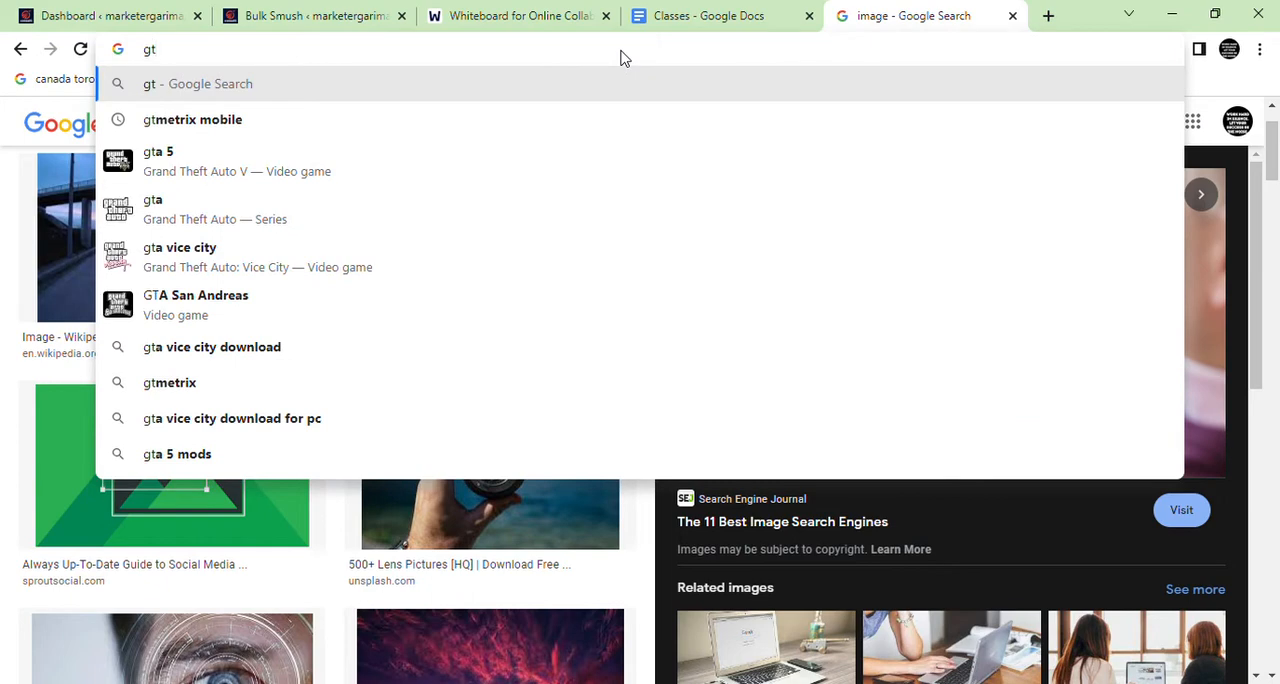
key(Down)
key(ctrl+shift+Left)
key(BackSpace)
key(Return)
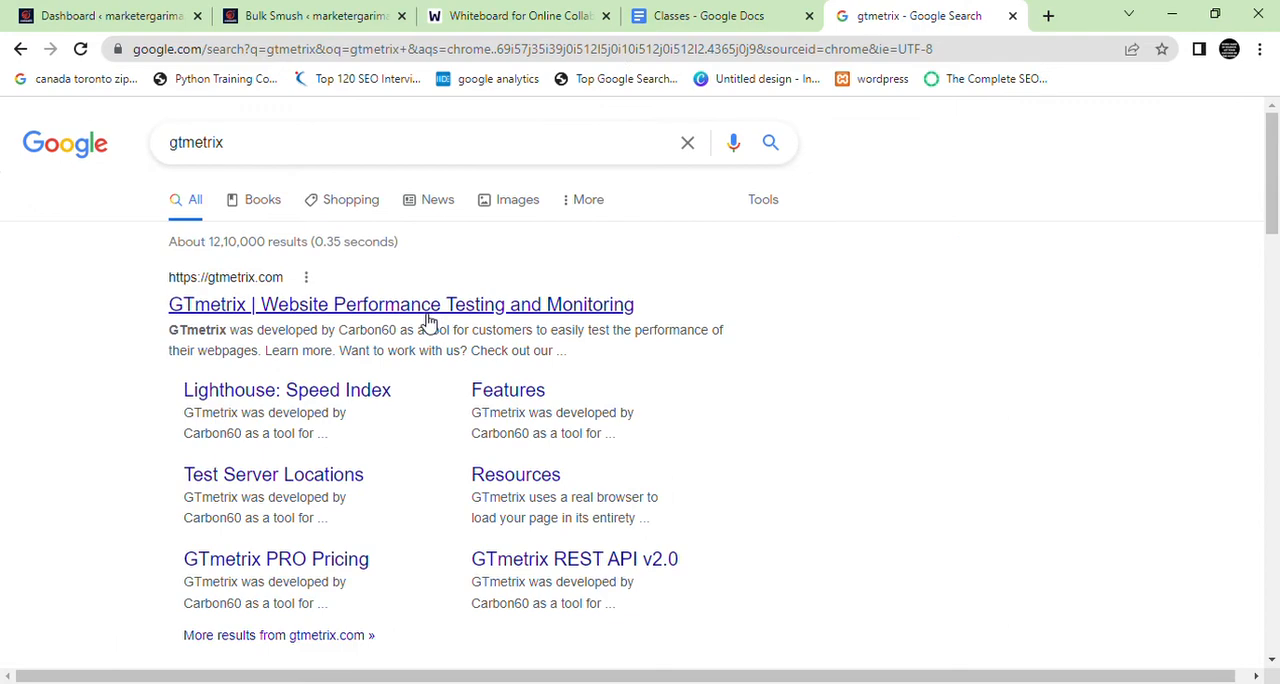
middle_click(428, 322)
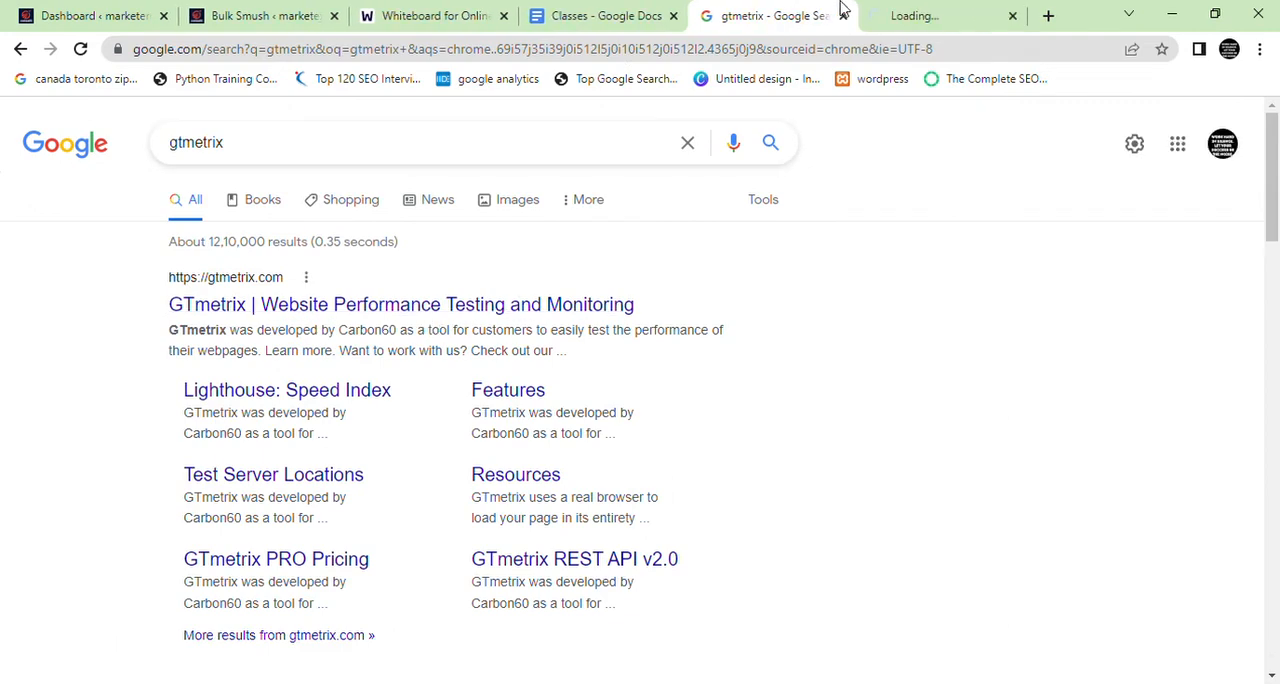
click(914, 14)
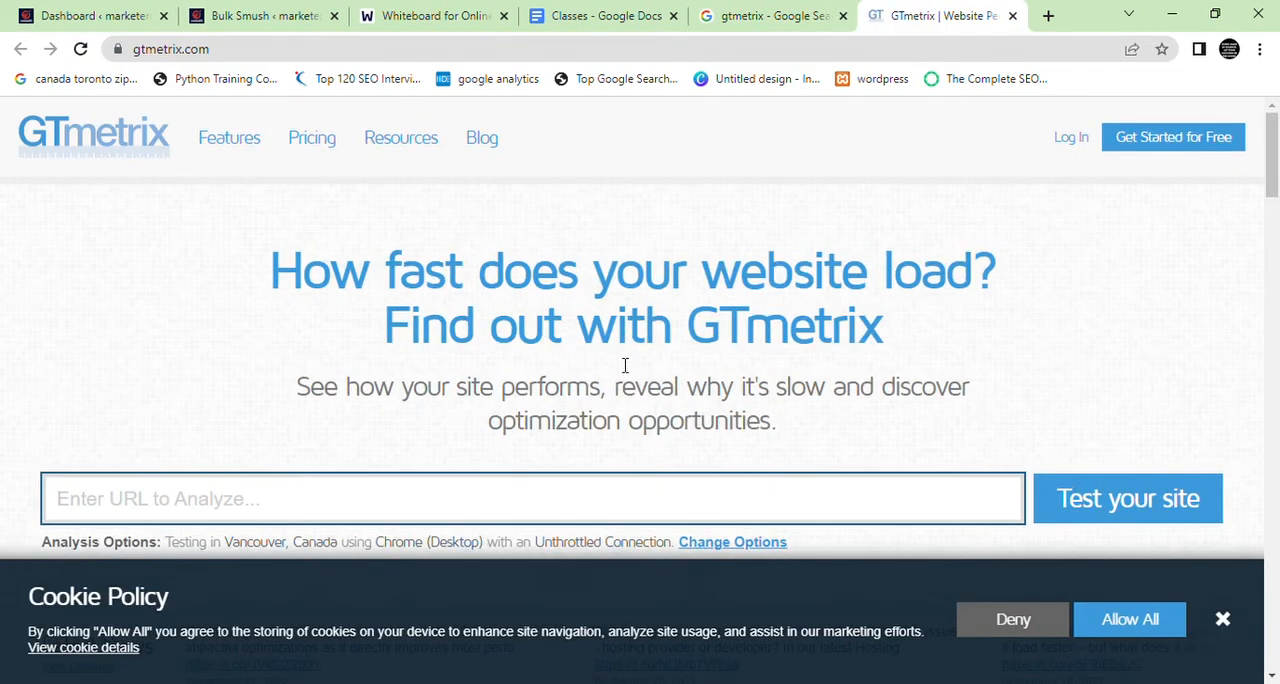
Search Google for page speed in a new tab and open the PageSpeed Insights website
click(1048, 14)
text(pa)
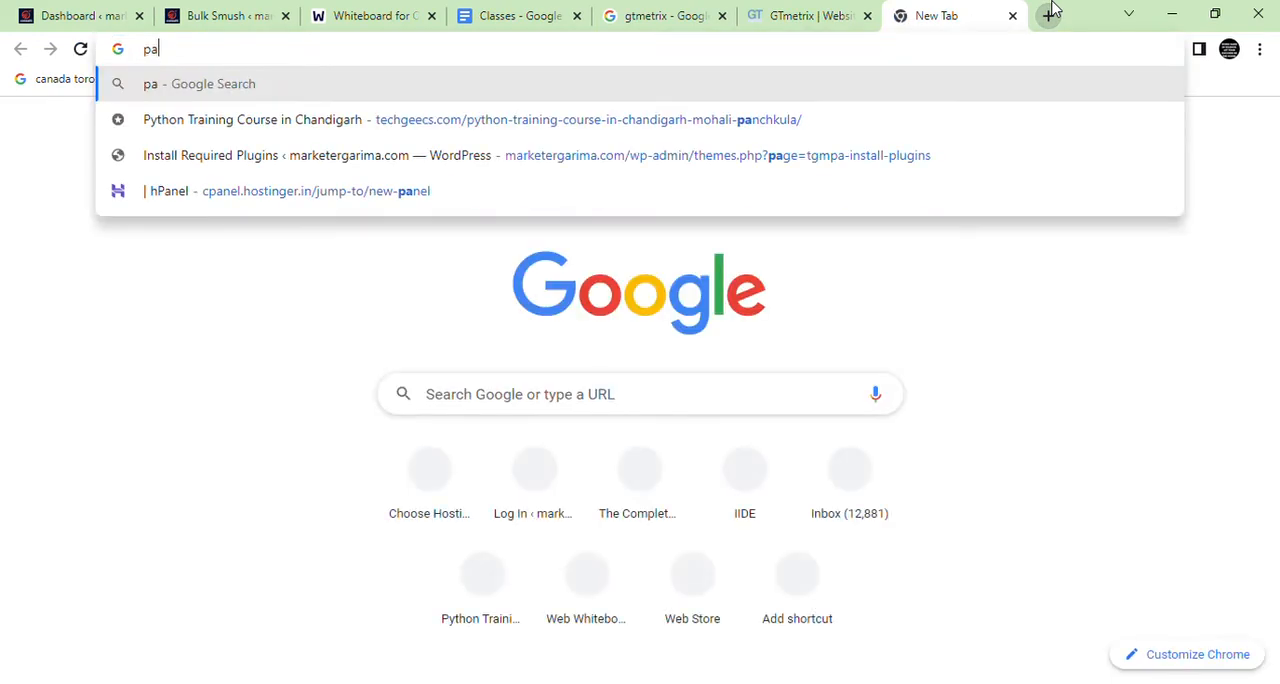
text(ge sp)
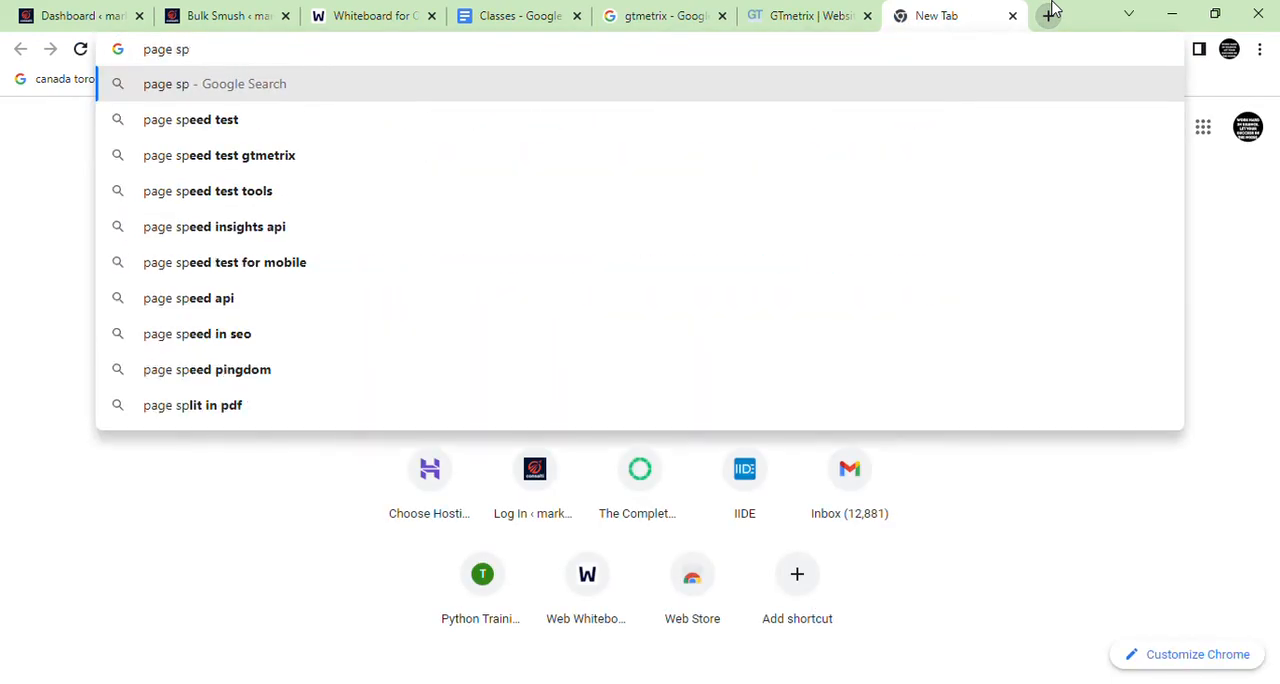
text(eed w)
key(BackSpace)
key(Return)
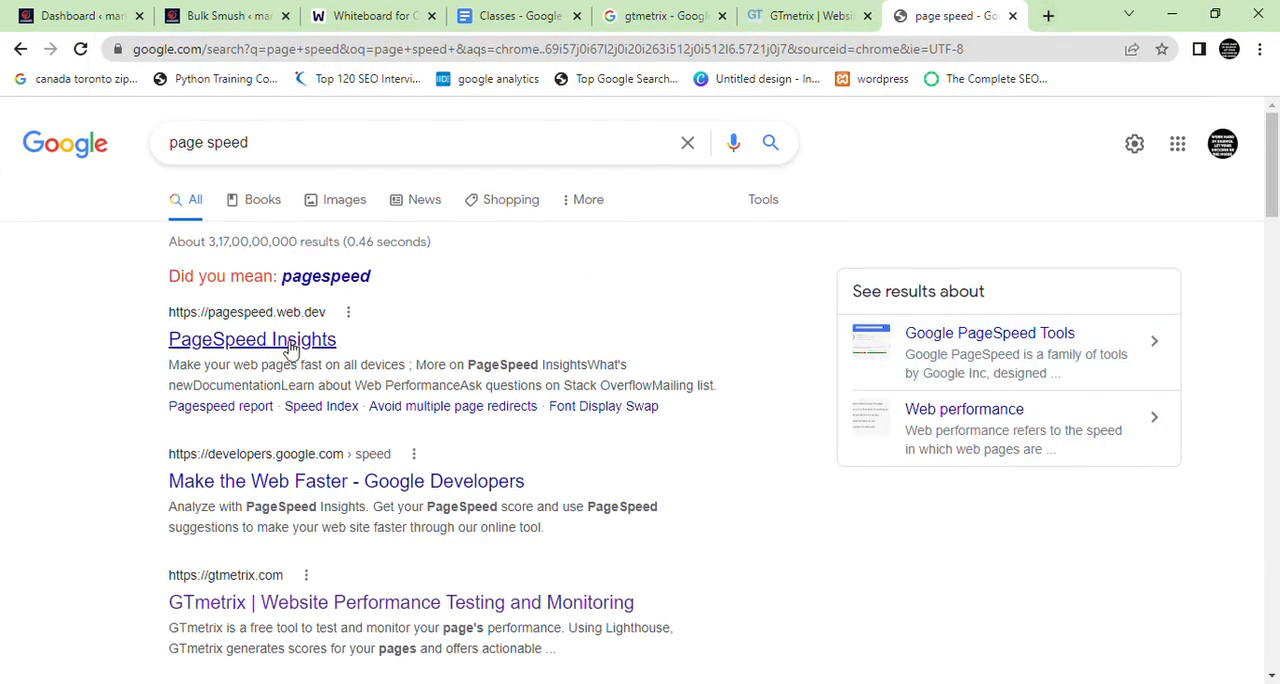
click(328, 338)
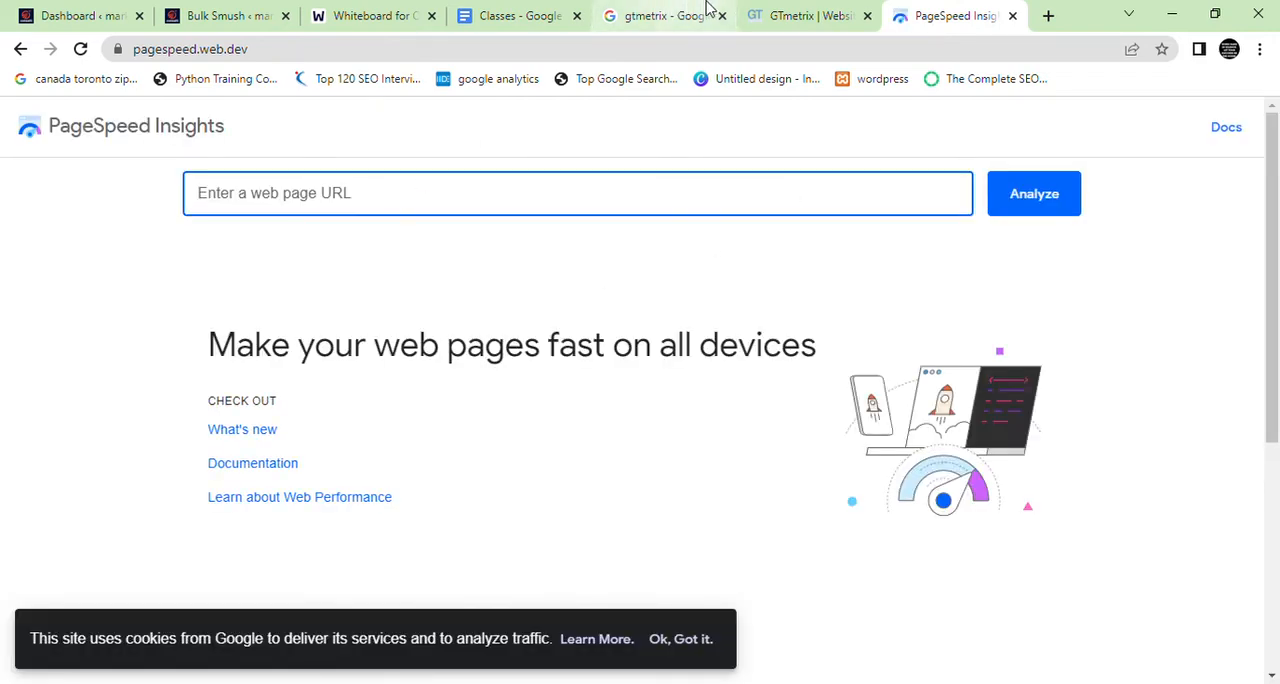
Revisit the GTmetrix tab, then switch to the Bulk Smush page and highlight its completion notice
click(796, 12)
click(583, 50)
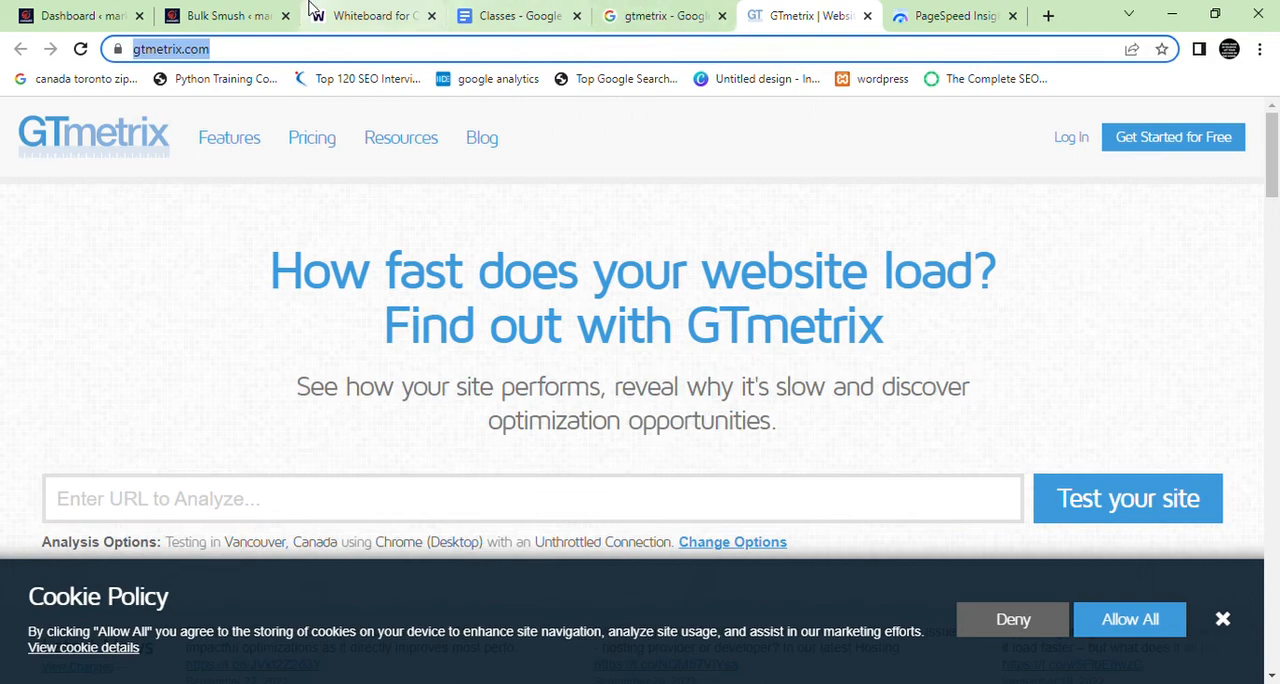
click(200, 10)
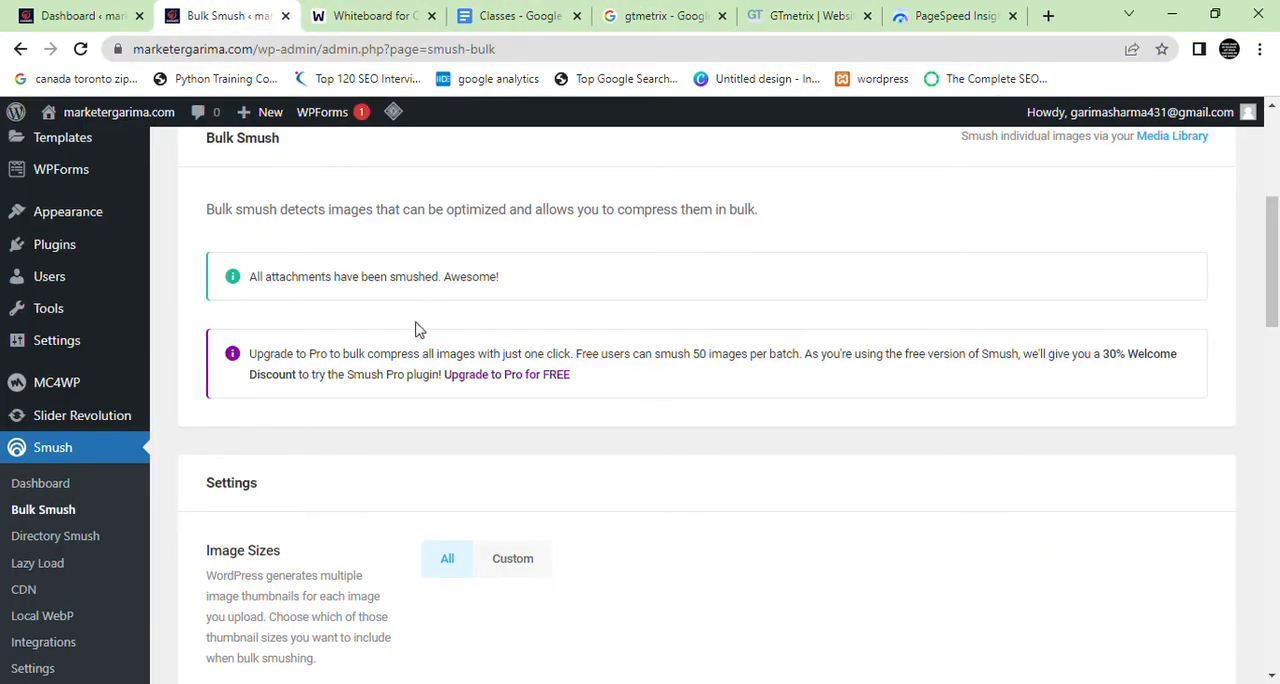
drag(499, 277, 273, 268)
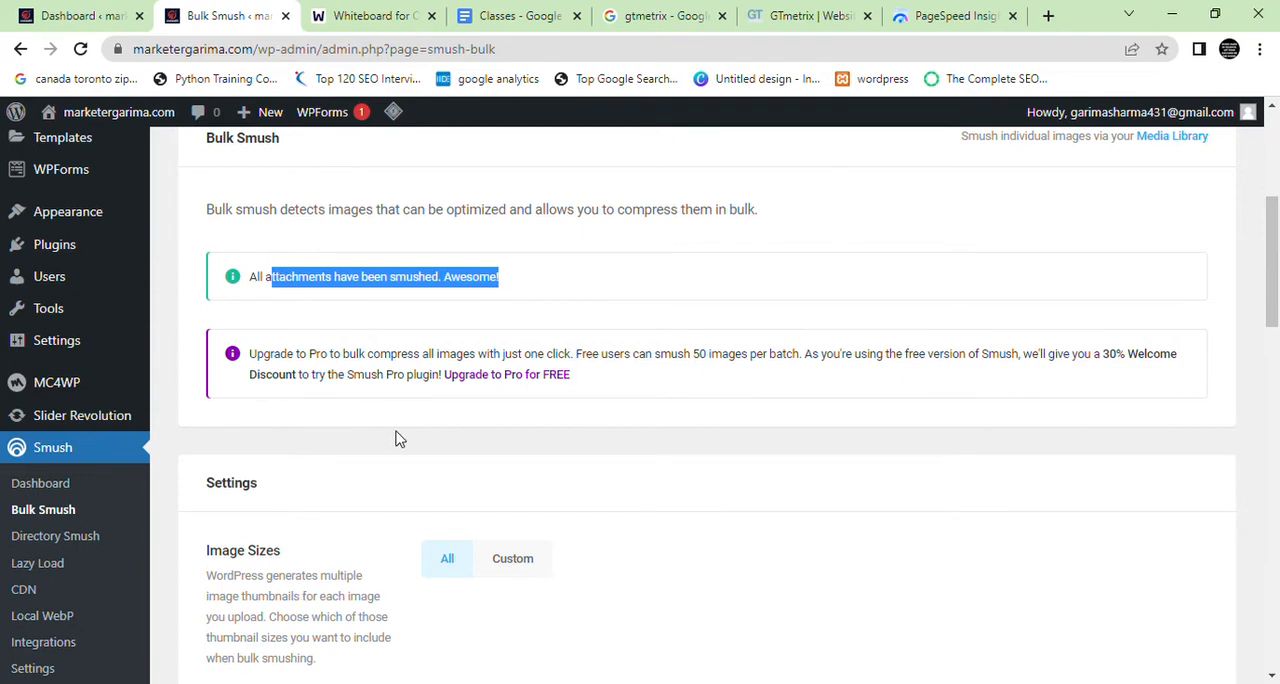
Highlight the option for automatically compressing images on upload in the Bulk Smush settings
scroll(396, 437, down, 1)
scroll(396, 459, down, 3)
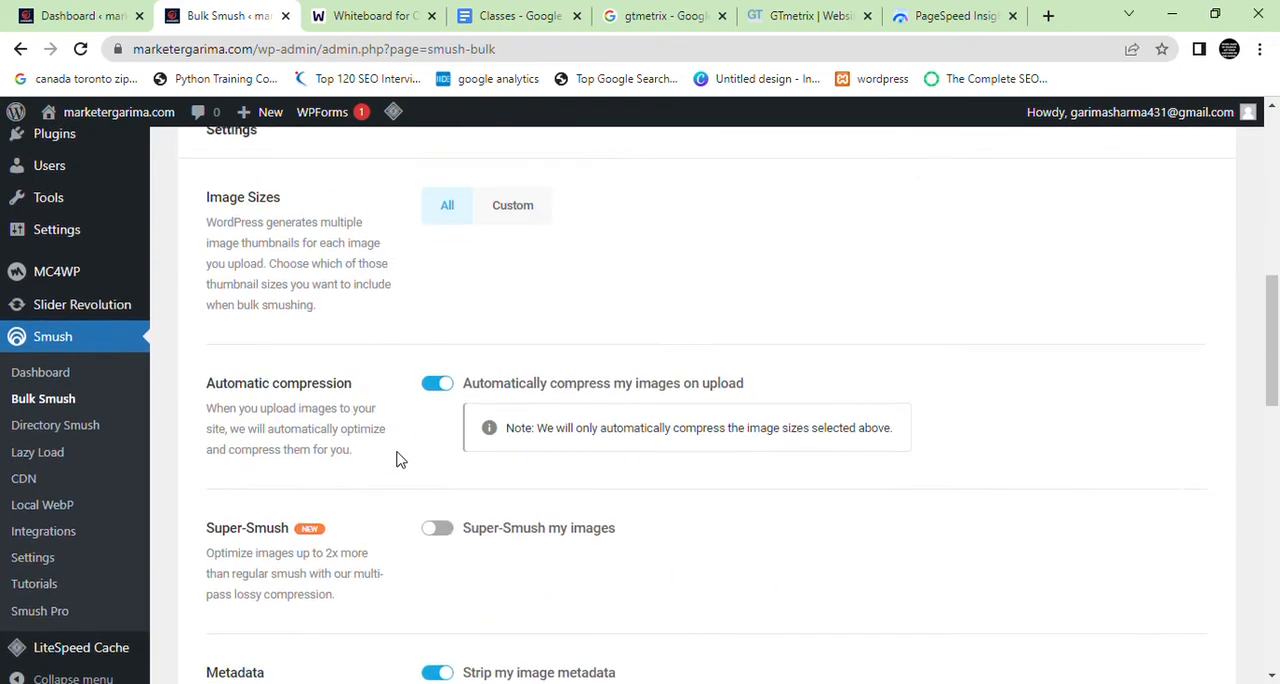
scroll(397, 458, up, 2)
scroll(396, 459, down, 1)
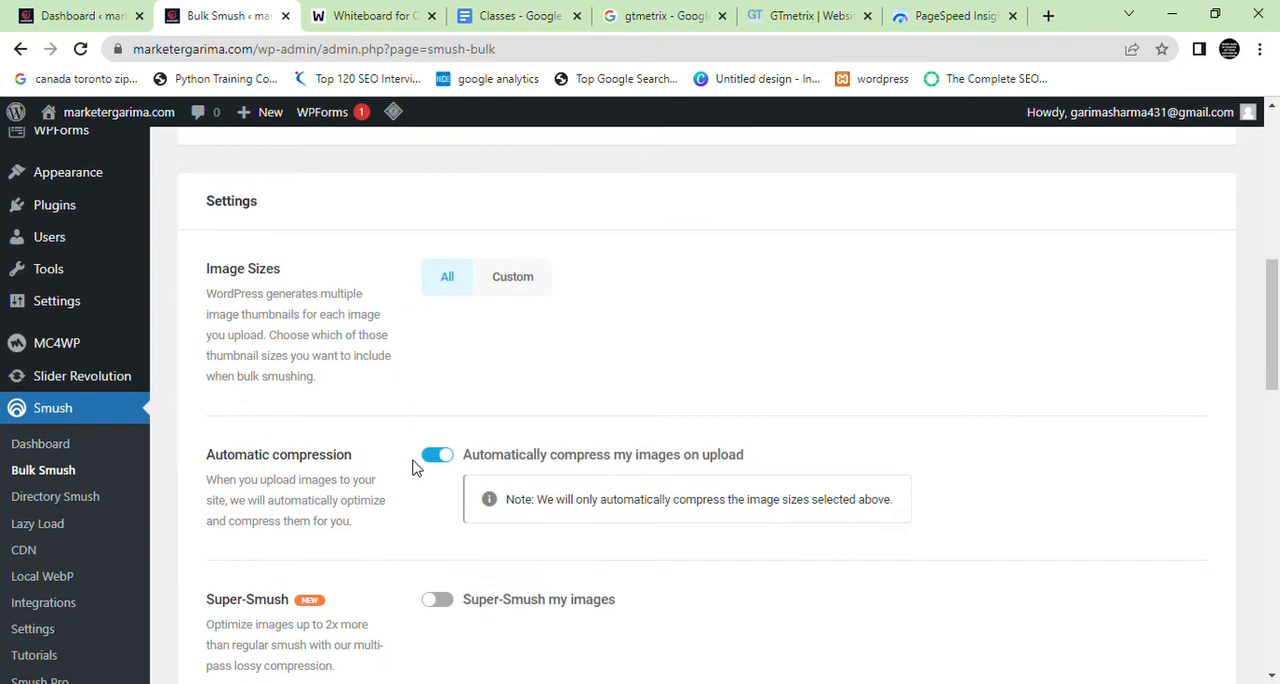
drag(516, 459, 766, 454)
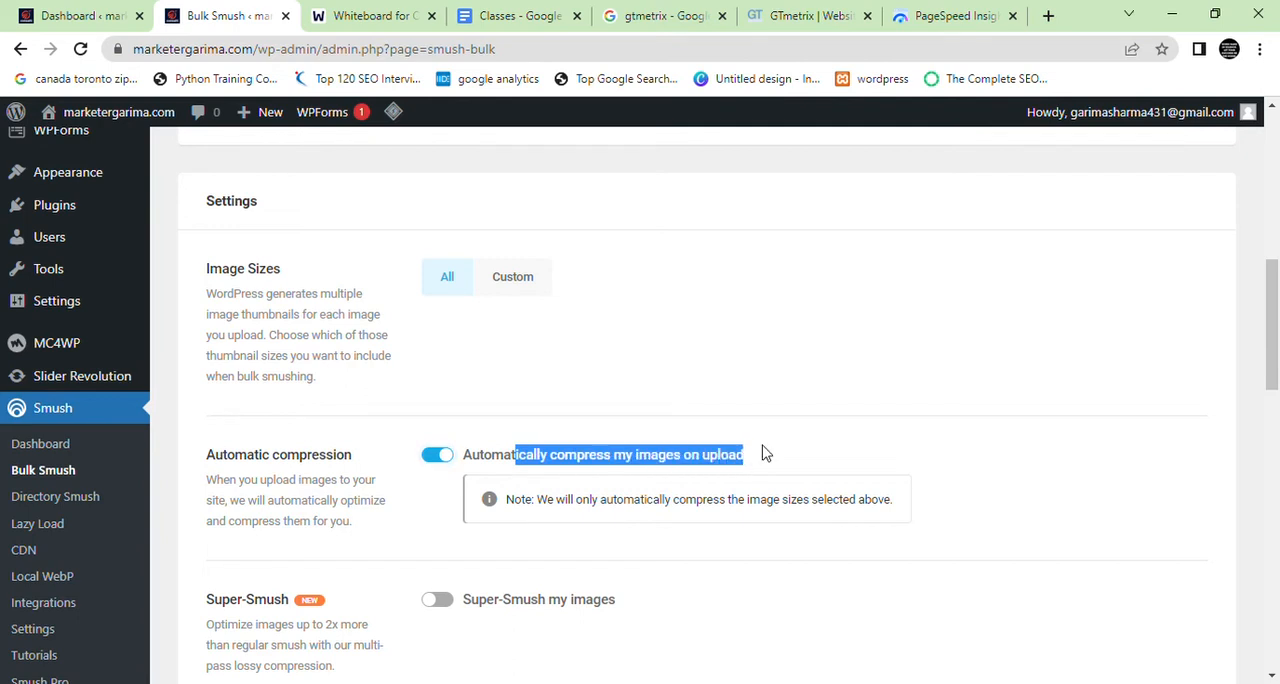
Show the custom image sizes, toggle the thumbnail (150x150) size, and set Image Sizes back to All
scroll(766, 452, down, 1)
scroll(766, 452, up, 1)
drag(319, 378, 299, 377)
click(538, 291)
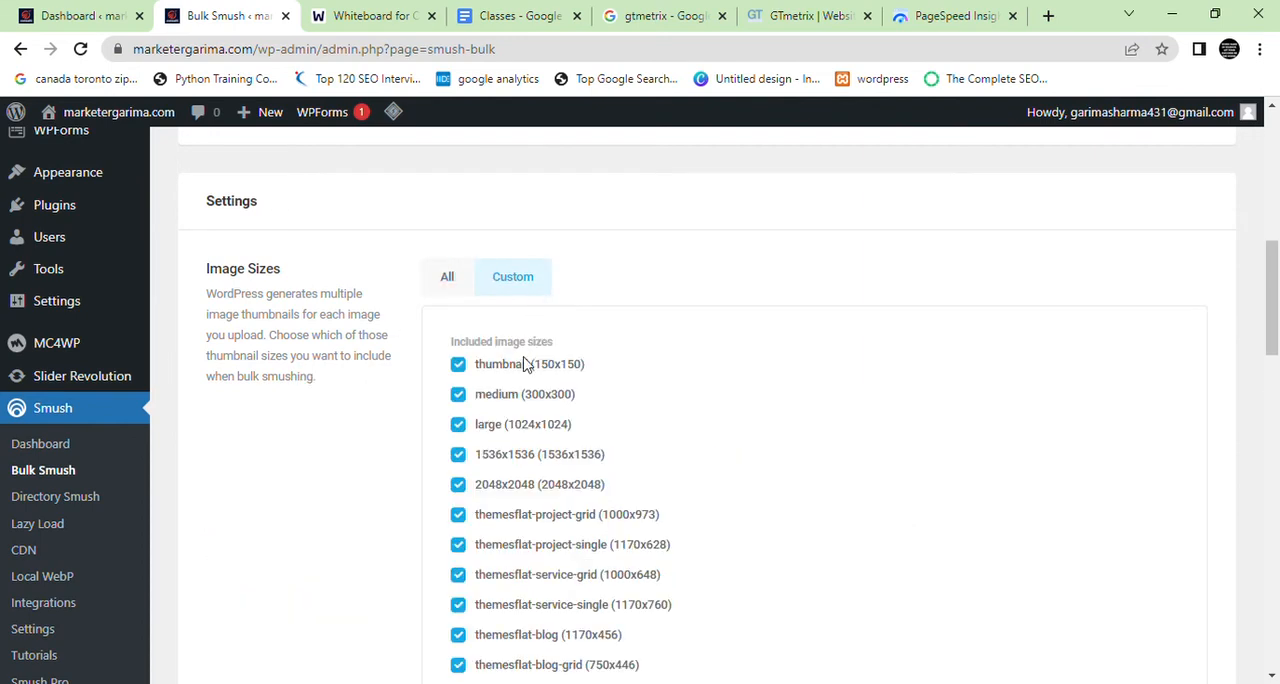
scroll(523, 330, down, 1)
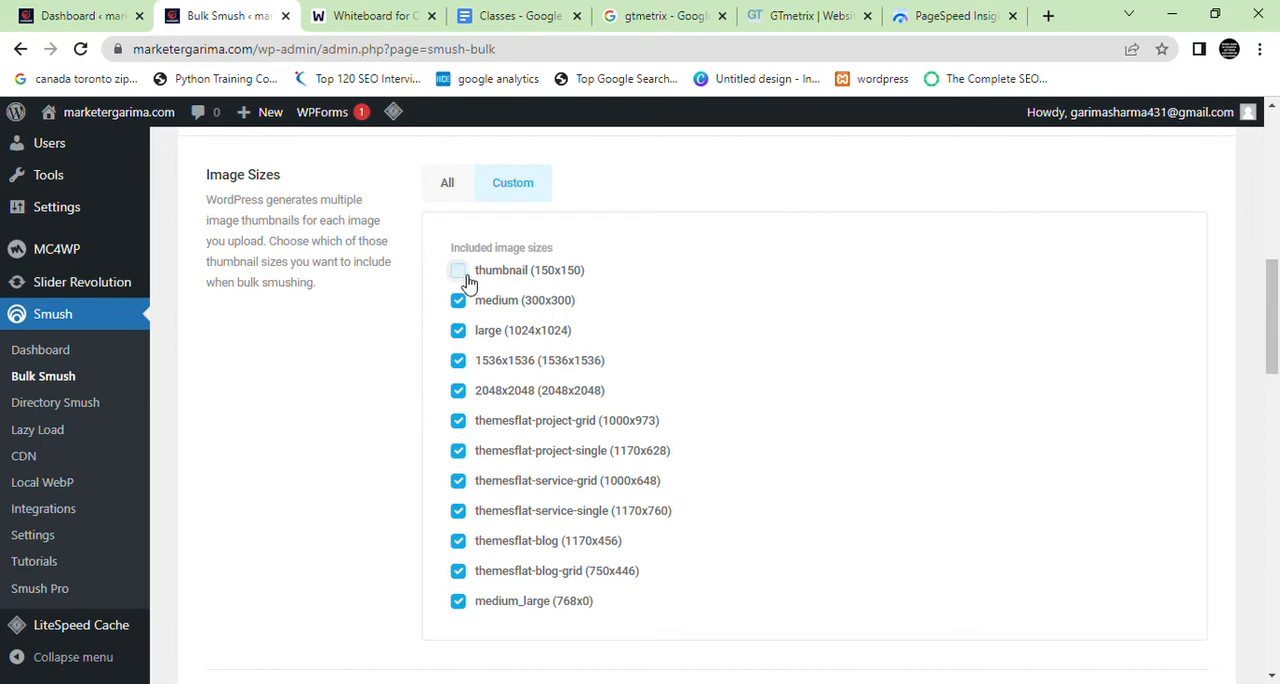
click(464, 276)
click(448, 186)
Highlight the Super-Smush description and enable Super-Smush for the images
scroll(474, 289, down, 2)
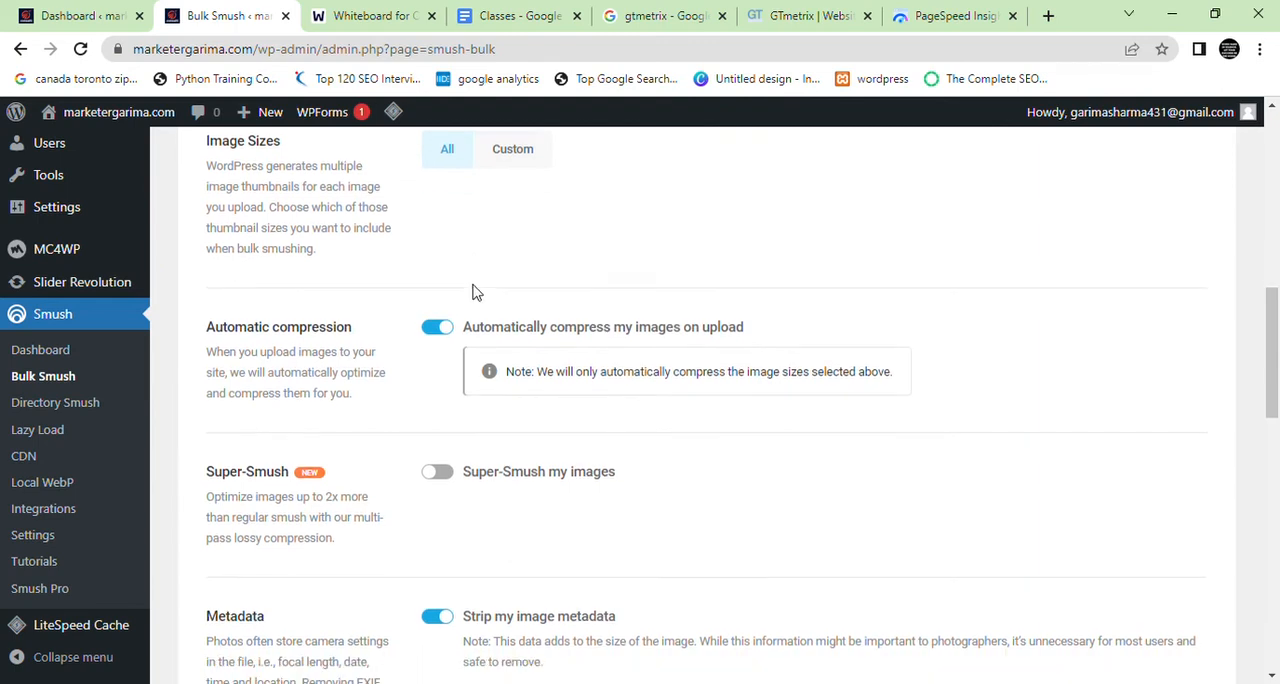
drag(360, 342, 257, 331)
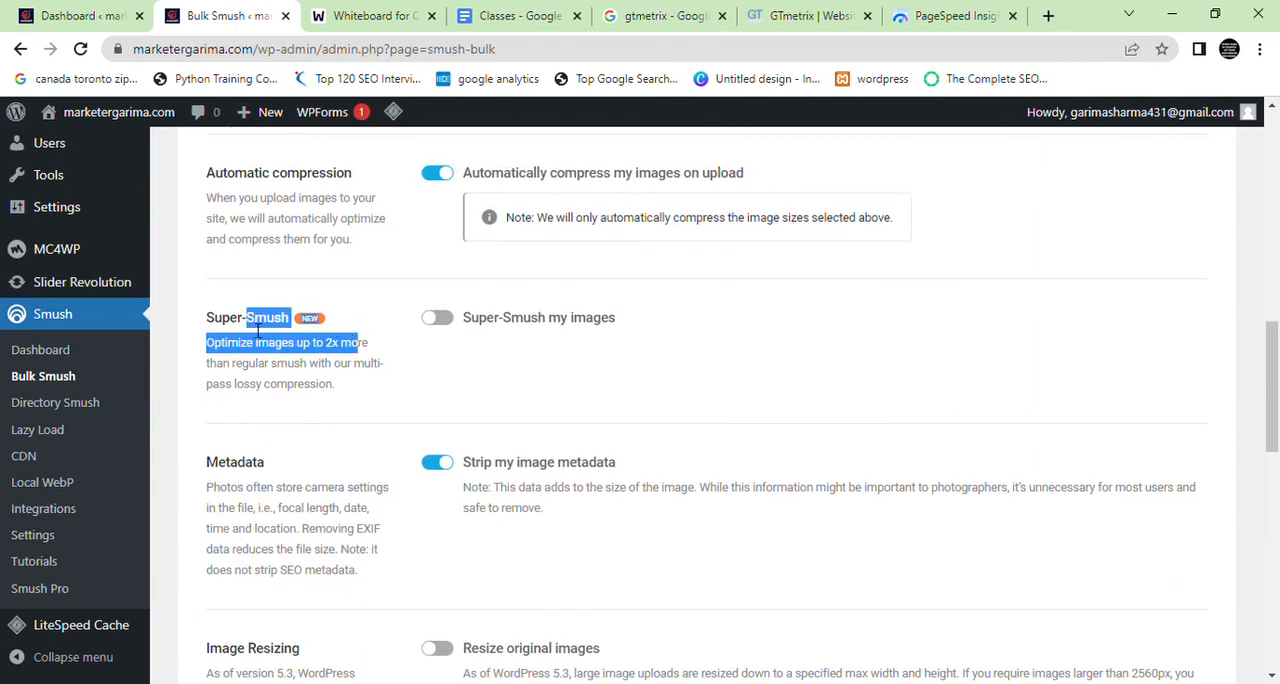
drag(337, 392, 198, 342)
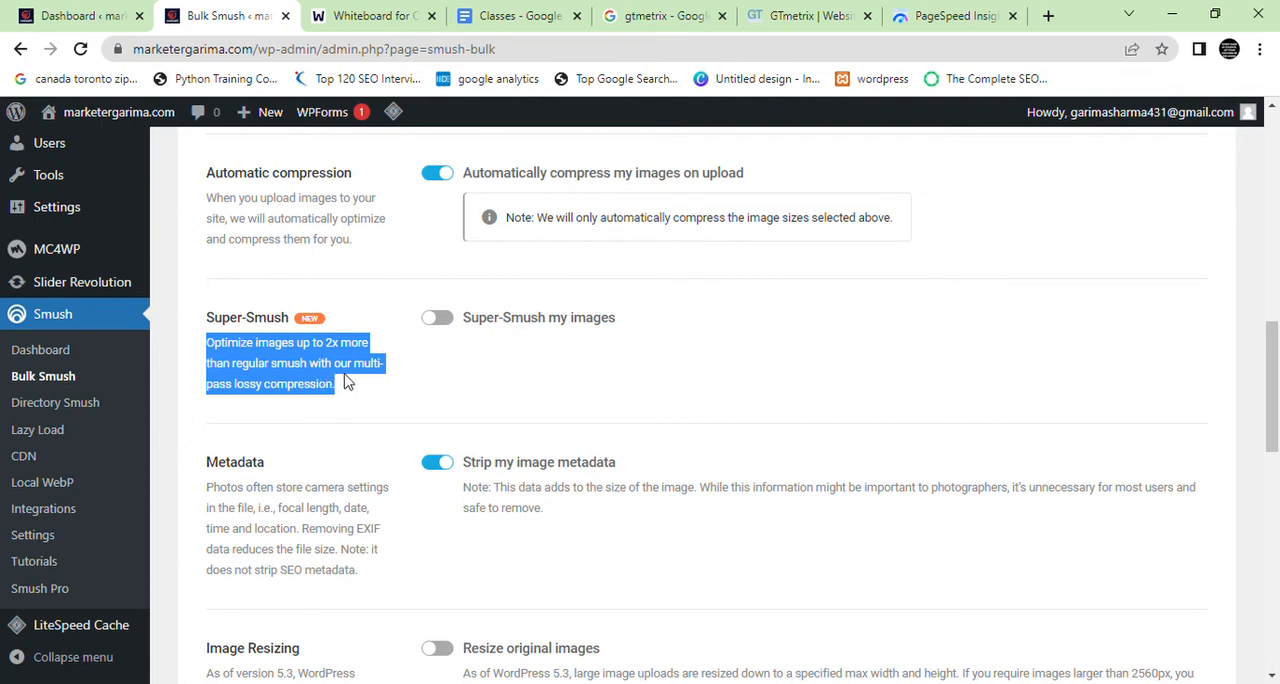
click(440, 318)
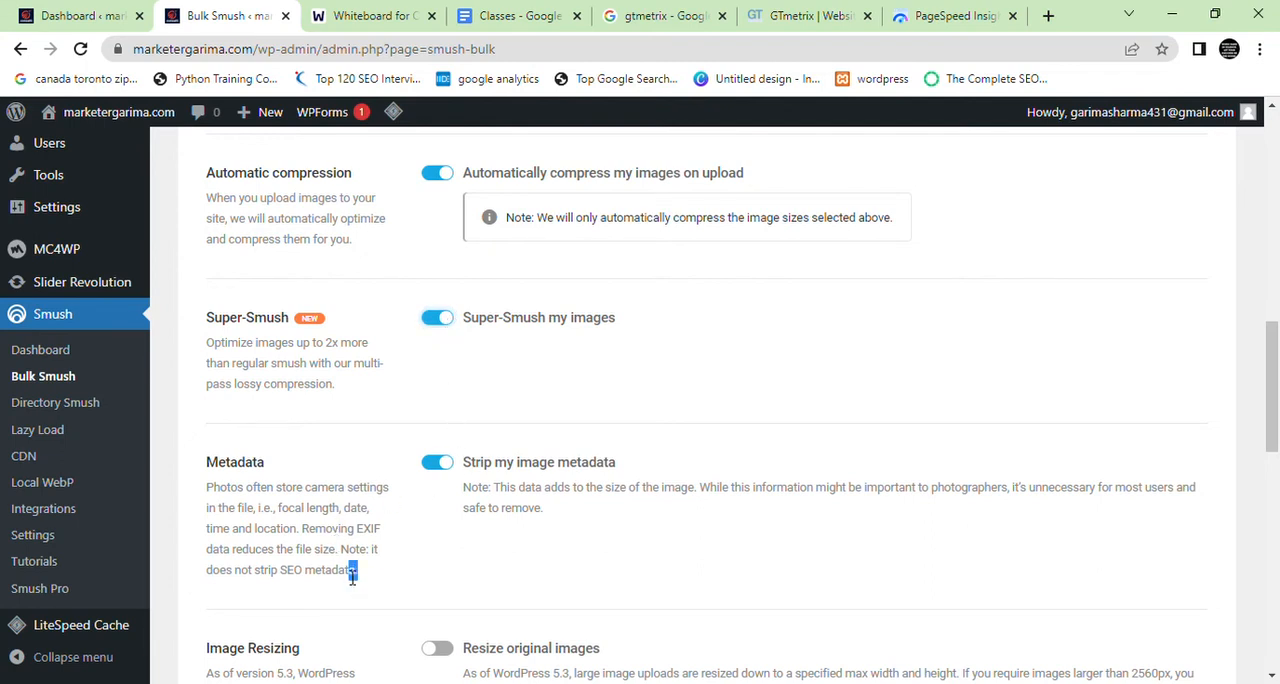
Highlight the Metadata description about camera settings stored in photos
drag(352, 568, 203, 493)
click(277, 505)
scroll(278, 506, up, 1)
Switch to the Web Whiteboard tab and erase the handwritten Bulk, Automatic and Lazy Load list
click(400, 8)
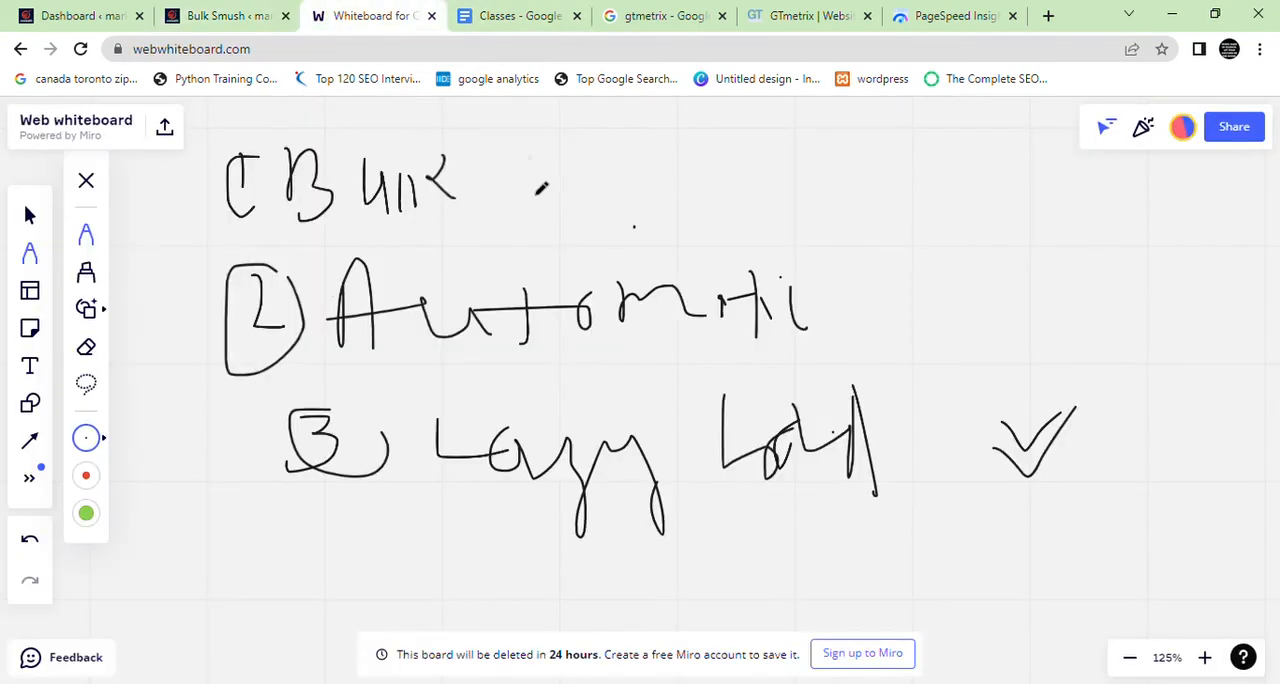
click(87, 348)
mouse_move(104, 362)
mouse_down()
mouse_move(520, 300)
mouse_move(923, 349)
mouse_move(871, 400)
mouse_move(1080, 440)
mouse_move(662, 305)
mouse_move(429, 380)
mouse_move(374, 206)
mouse_move(294, 183)
mouse_move(60, 238)
mouse_up()
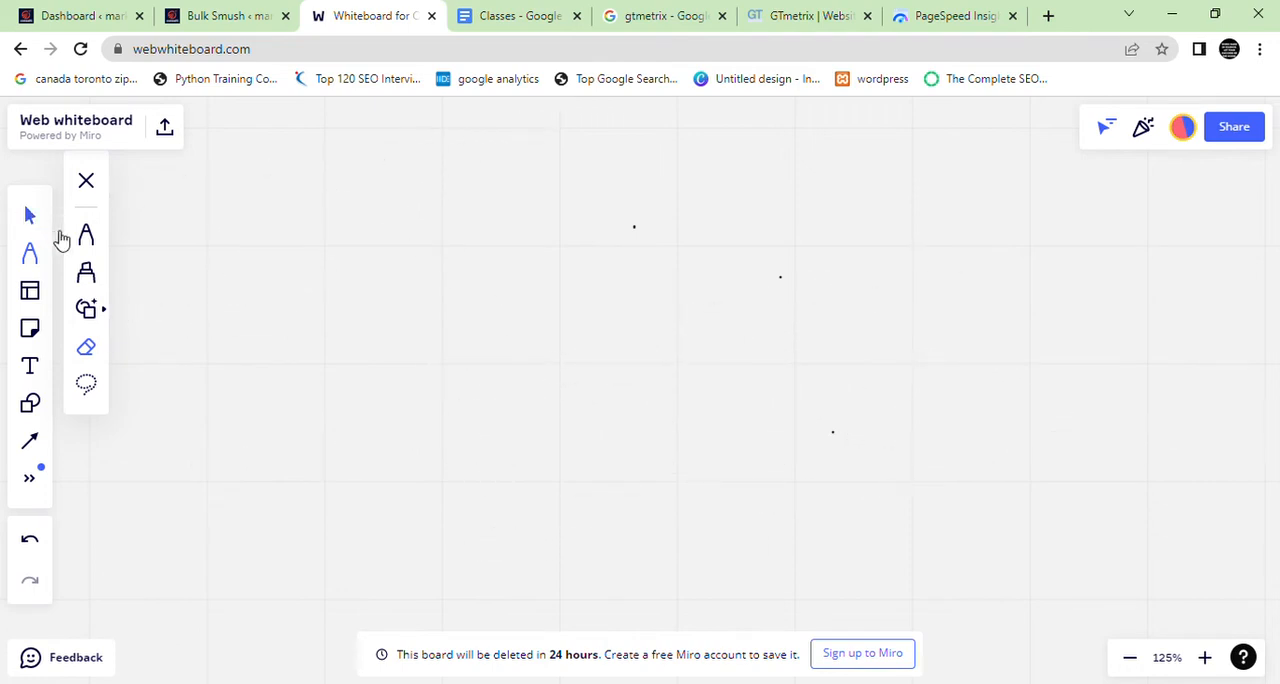
Handwrite an abbreviated Location / Date note with the pen near the top of the cleared whiteboard
click(86, 234)
drag(251, 160, 259, 238)
drag(324, 188, 322, 214)
mouse_move(392, 183)
mouse_down()
mouse_move(452, 204)
mouse_move(468, 246)
mouse_move(530, 222)
mouse_up()
mouse_move(498, 184)
mouse_down()
mouse_move(546, 160)
mouse_move(610, 168)
mouse_up()
drag(665, 132, 606, 248)
mouse_move(660, 165)
mouse_down()
mouse_move(596, 236)
mouse_move(677, 227)
mouse_up()
drag(720, 185, 724, 207)
drag(728, 206, 722, 153)
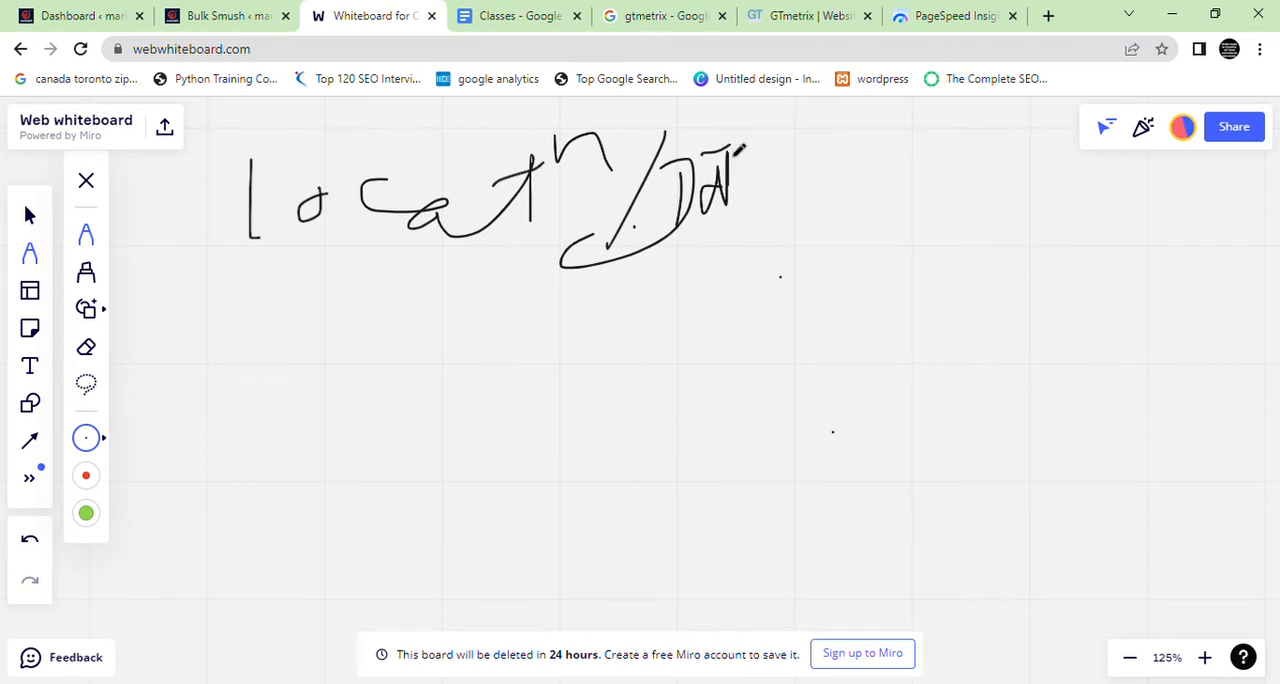
Return to the Bulk Smush settings and highlight the Strip my image metadata option and its note
click(251, 12)
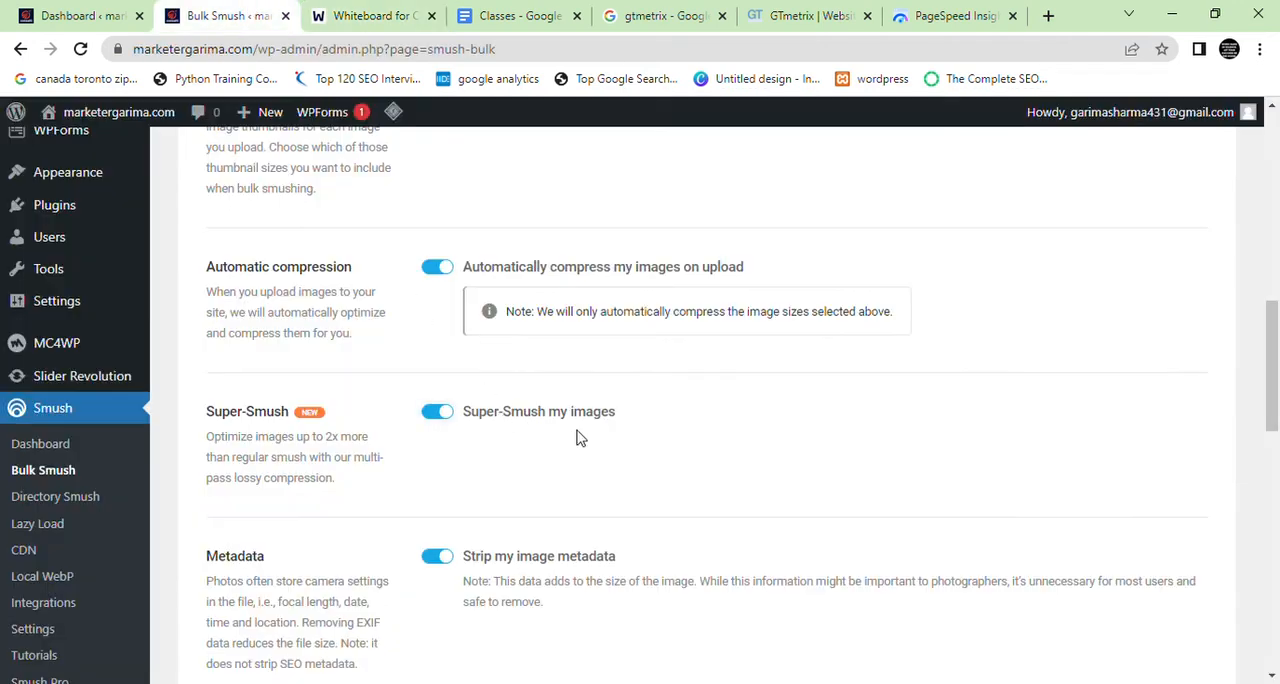
scroll(516, 494, down, 2)
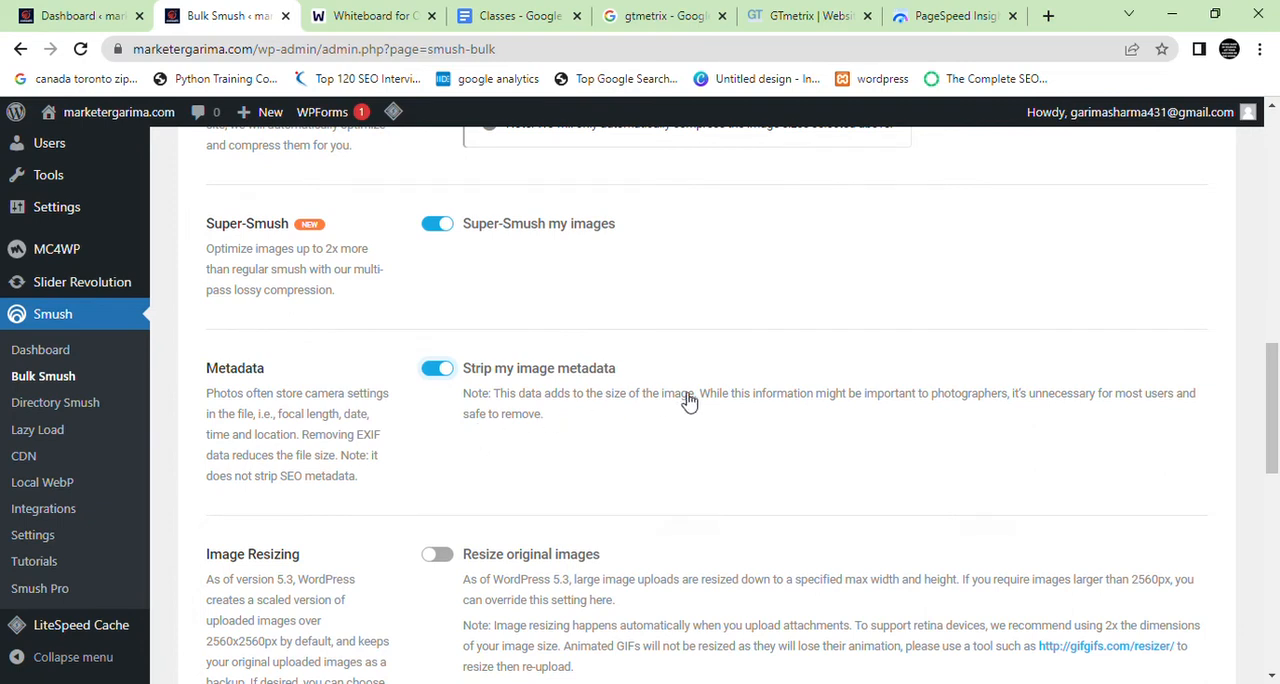
drag(717, 404, 960, 420)
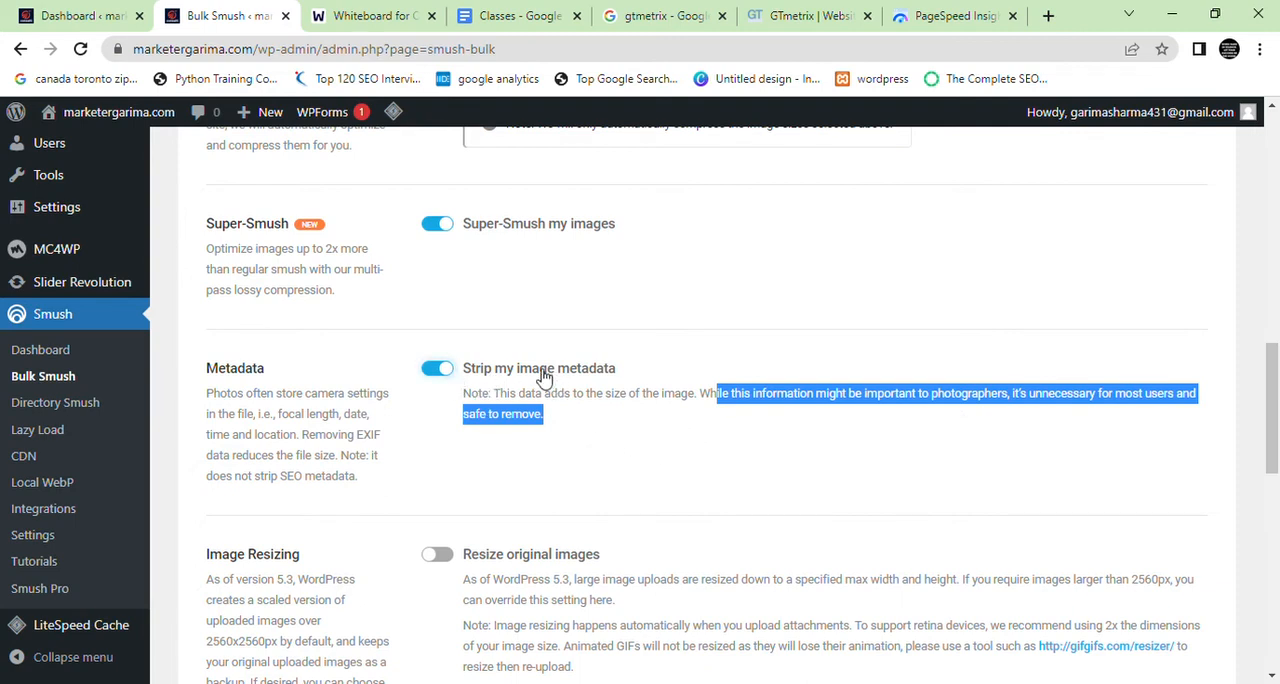
drag(541, 370, 628, 372)
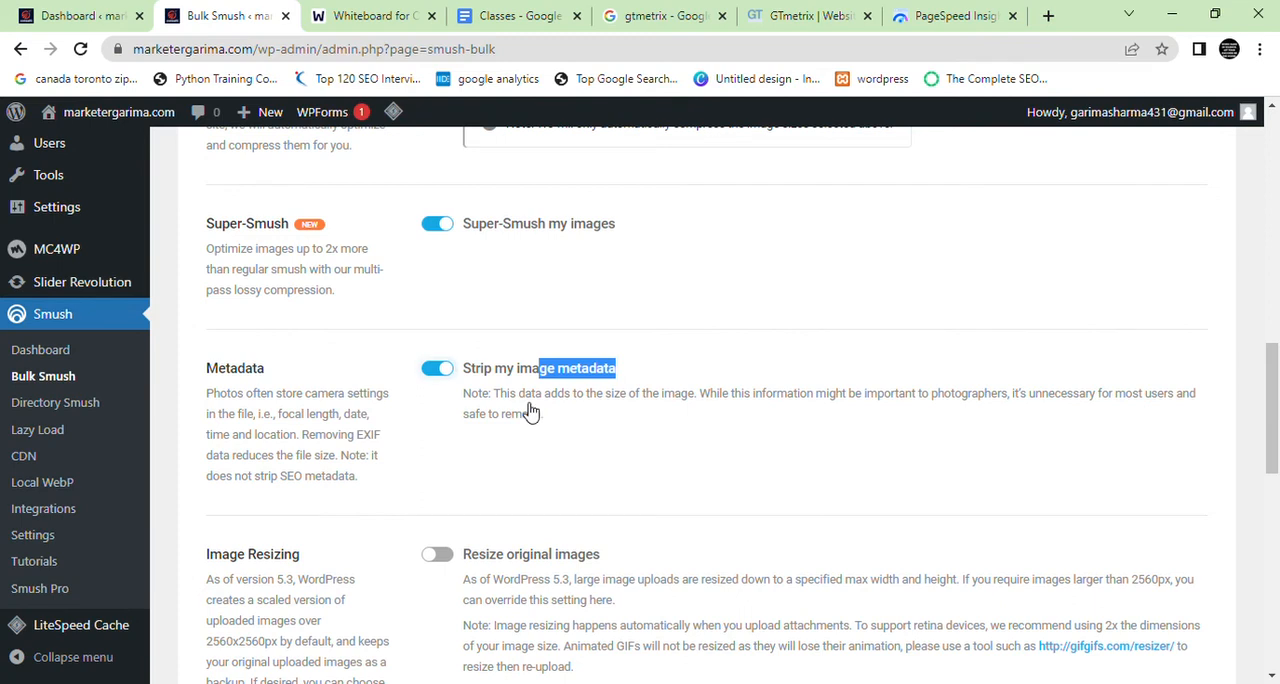
Enable resizing of original images and set both the max width and max height to 10000
scroll(531, 413, down, 2)
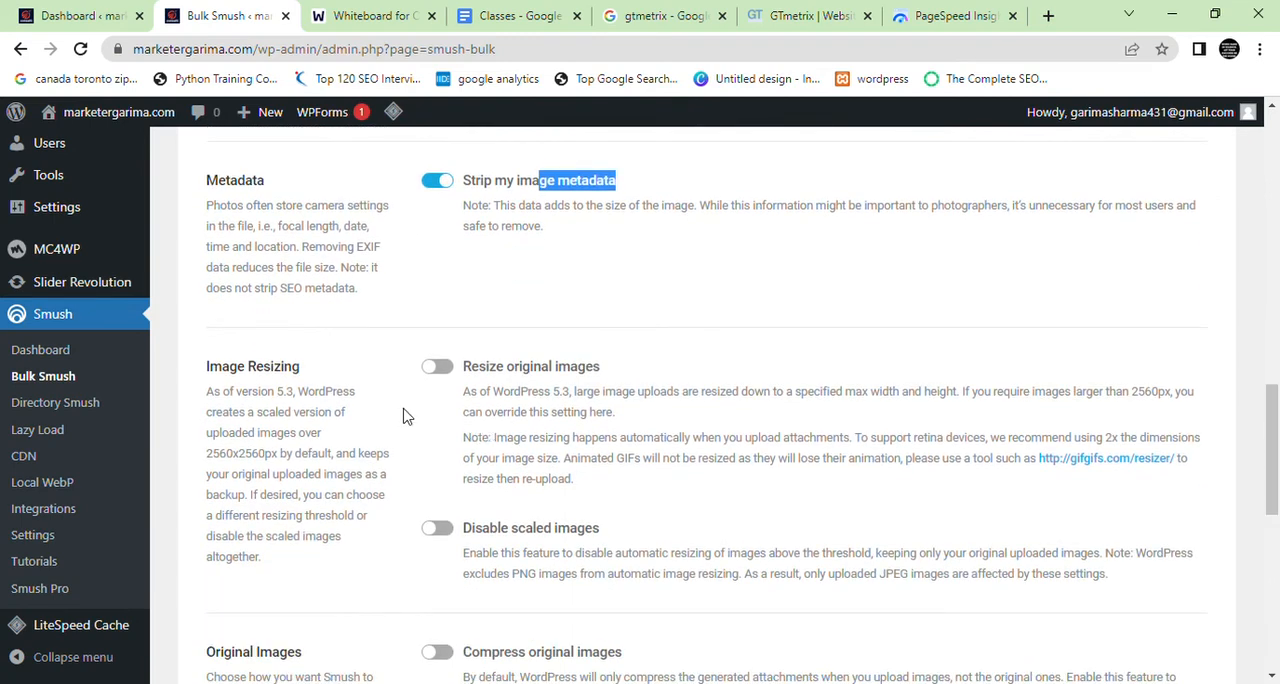
click(437, 366)
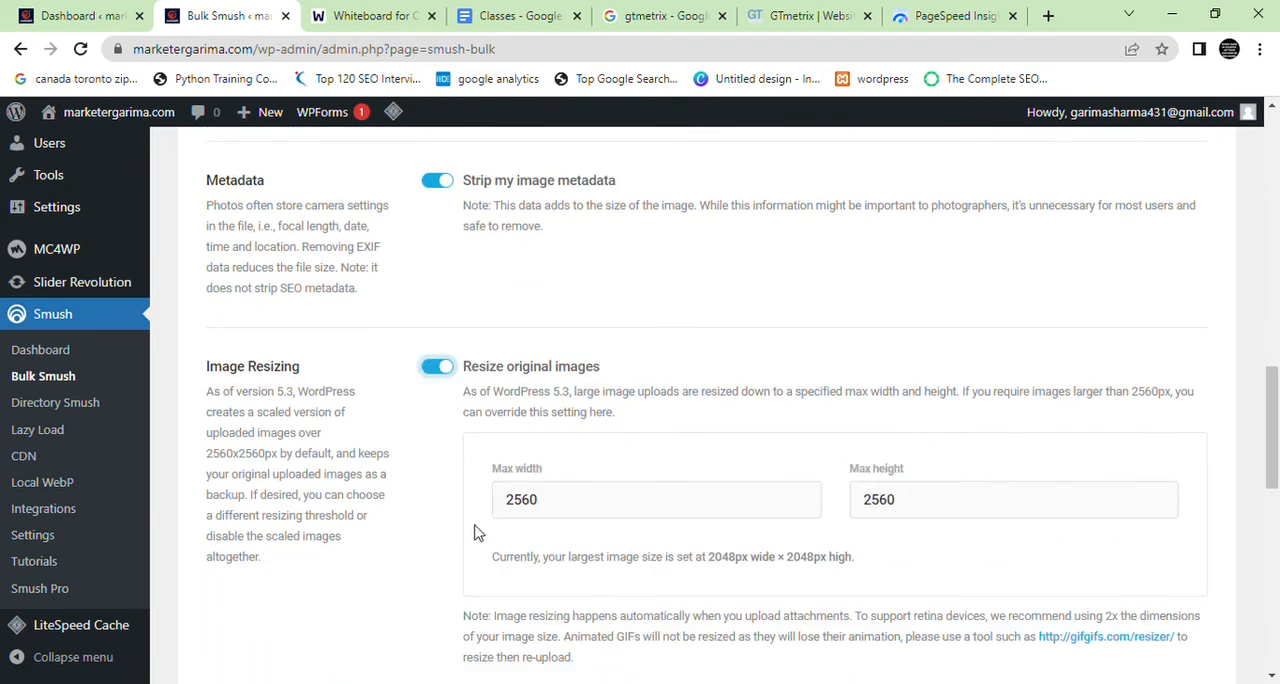
drag(623, 508, 480, 514)
text(10000)
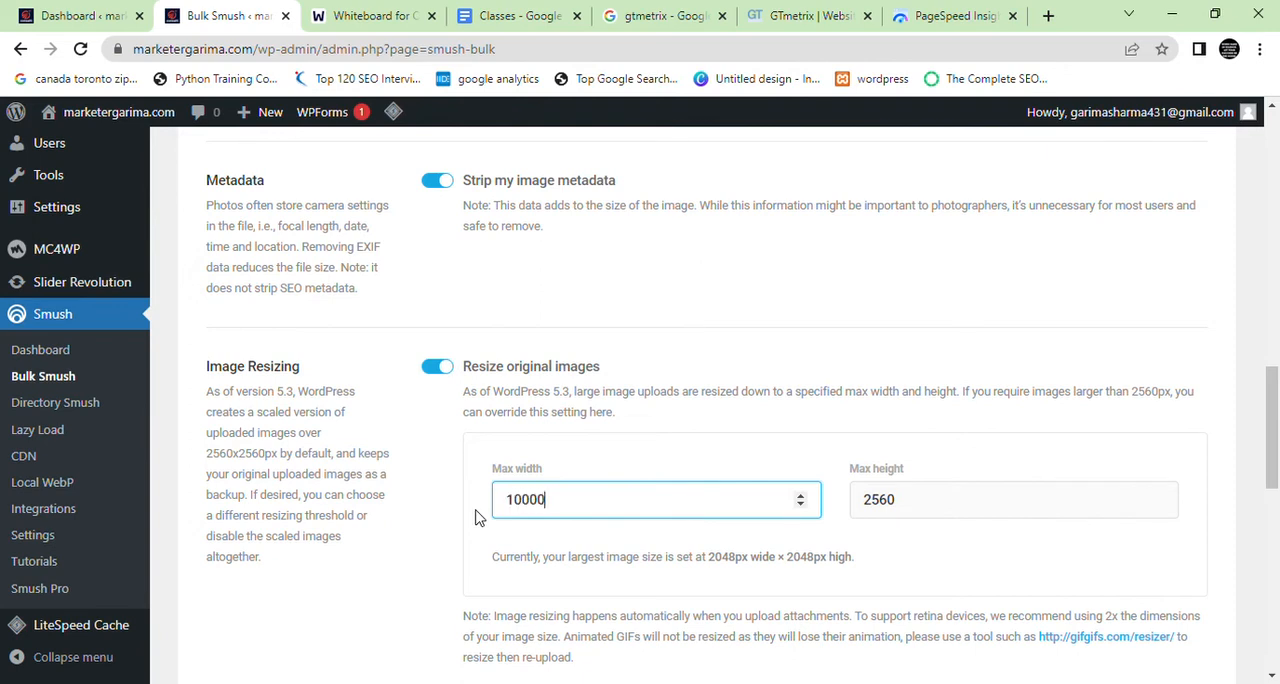
key(ctrl+a)
key(ctrl+c)
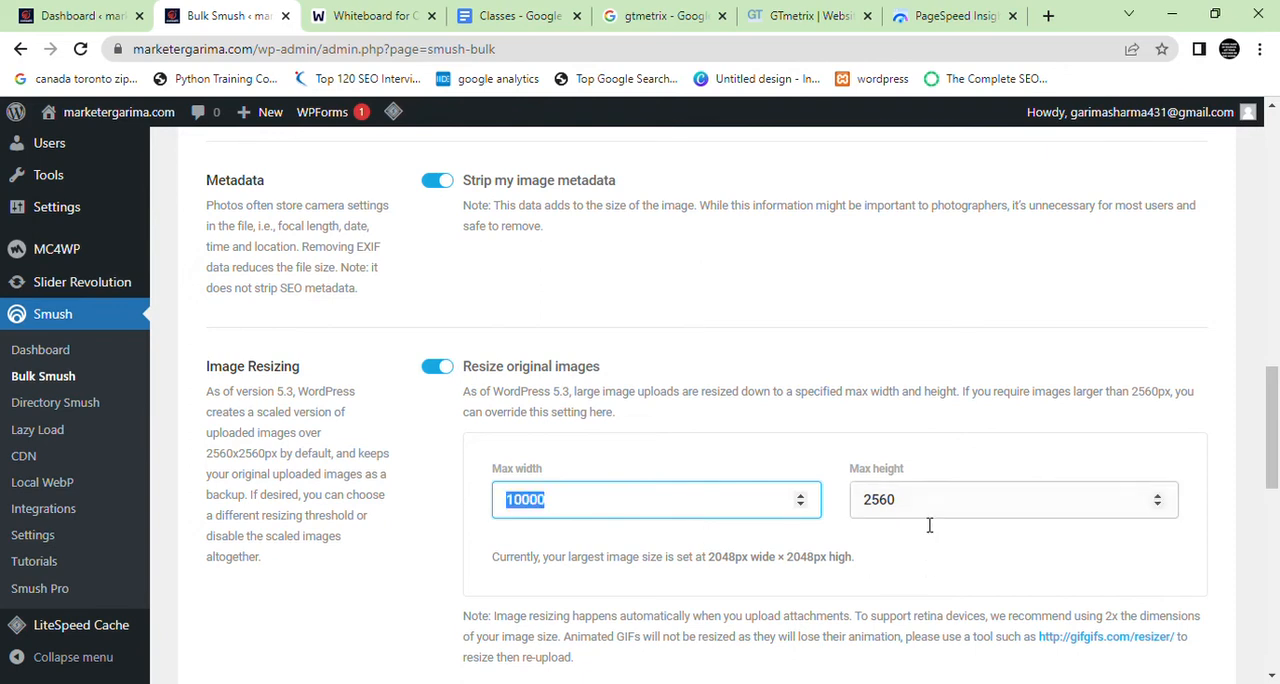
drag(929, 514, 772, 524)
key(ctrl+v)
Set both the max width and max height for resized images to 5000
text(54)
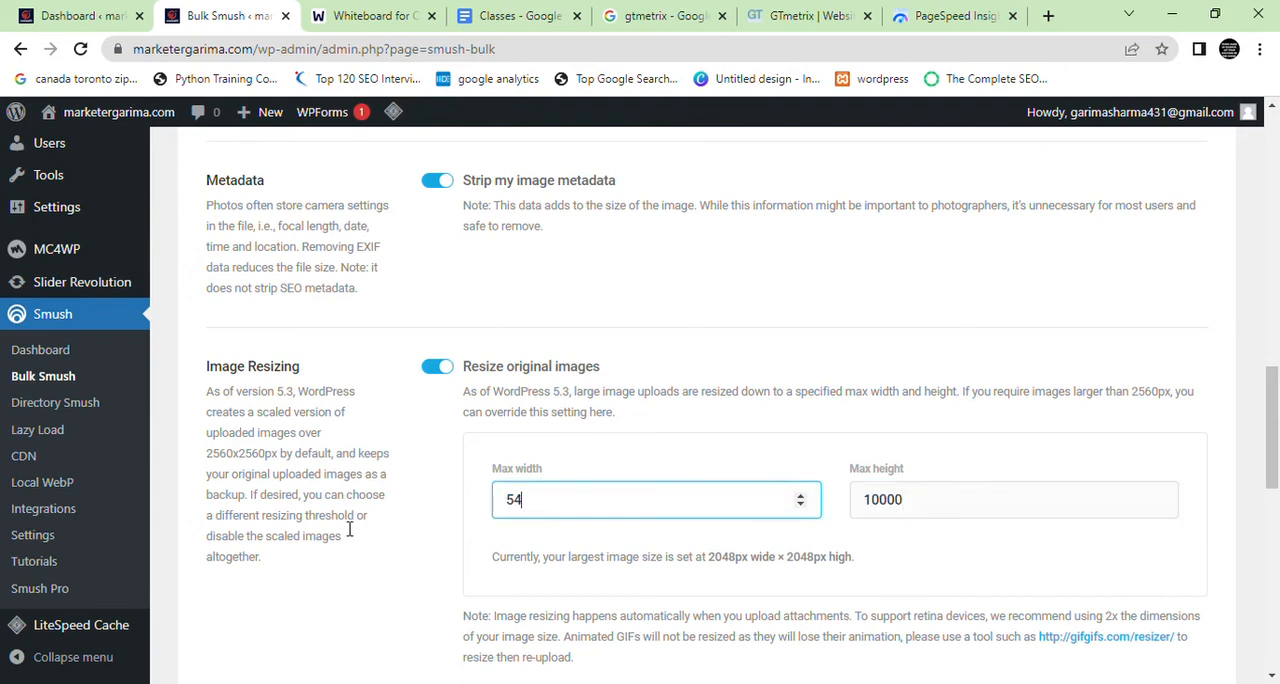
text(00)
key(ctrl+a)
key(ctrl+v)
key(ctrl+z)
key(Tab)
text(5000)
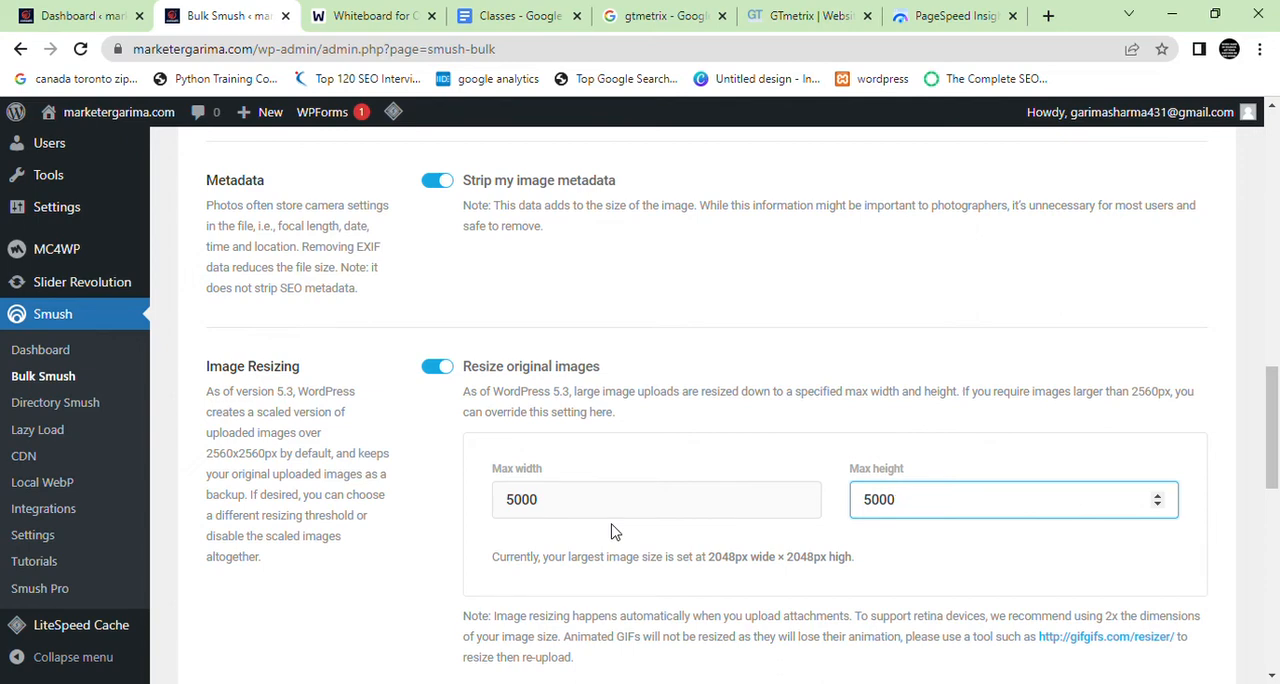
Highlight the Resize original images label and its explanation of the maximum upload size
scroll(615, 532, down, 3)
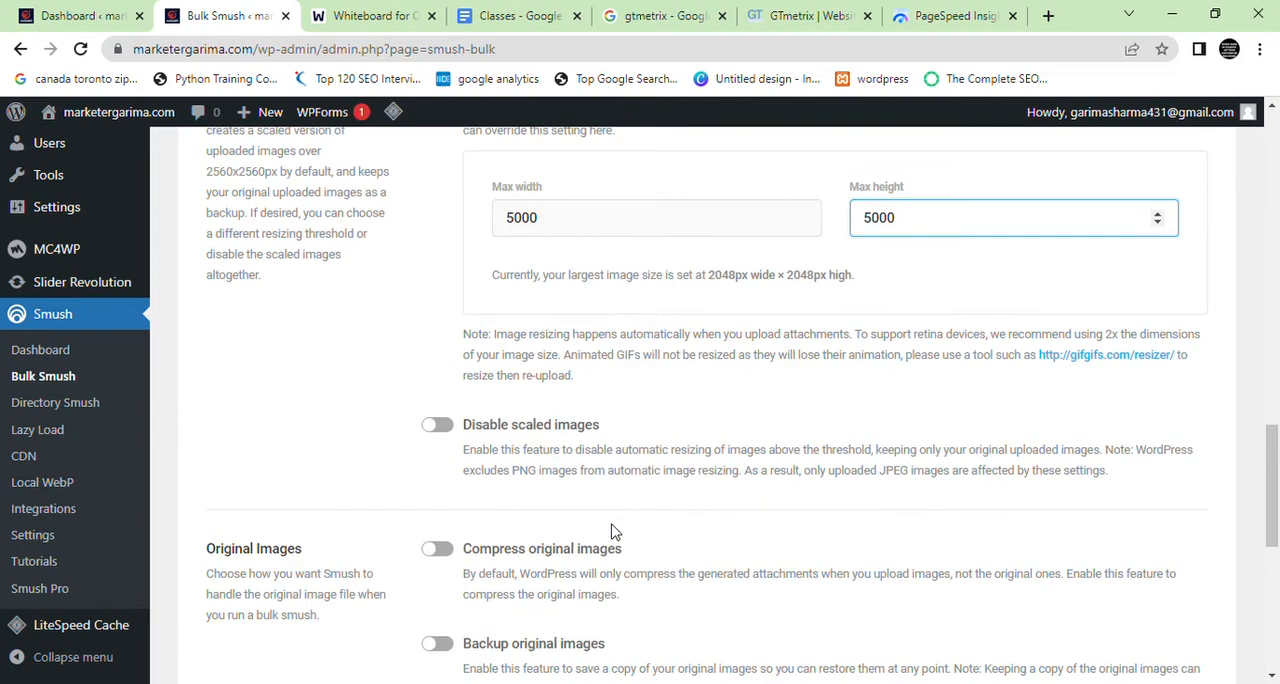
scroll(615, 532, up, 2)
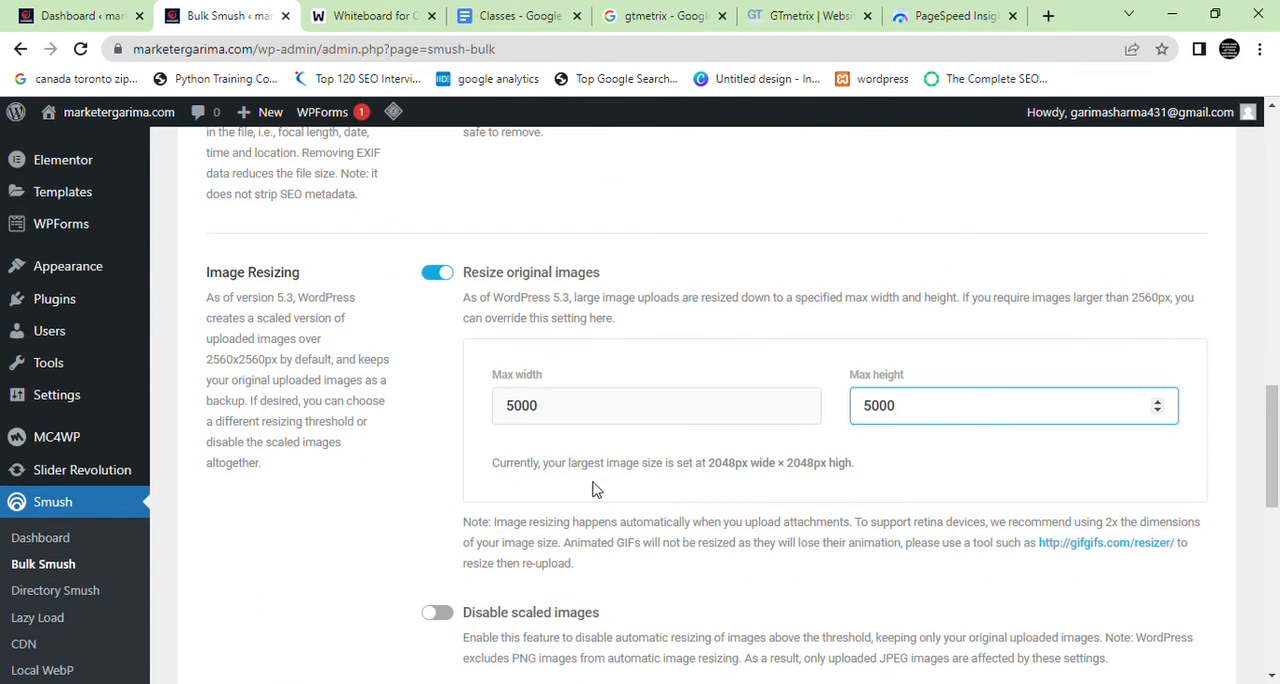
drag(514, 273, 578, 274)
drag(645, 320, 541, 321)
drag(631, 298, 1203, 309)
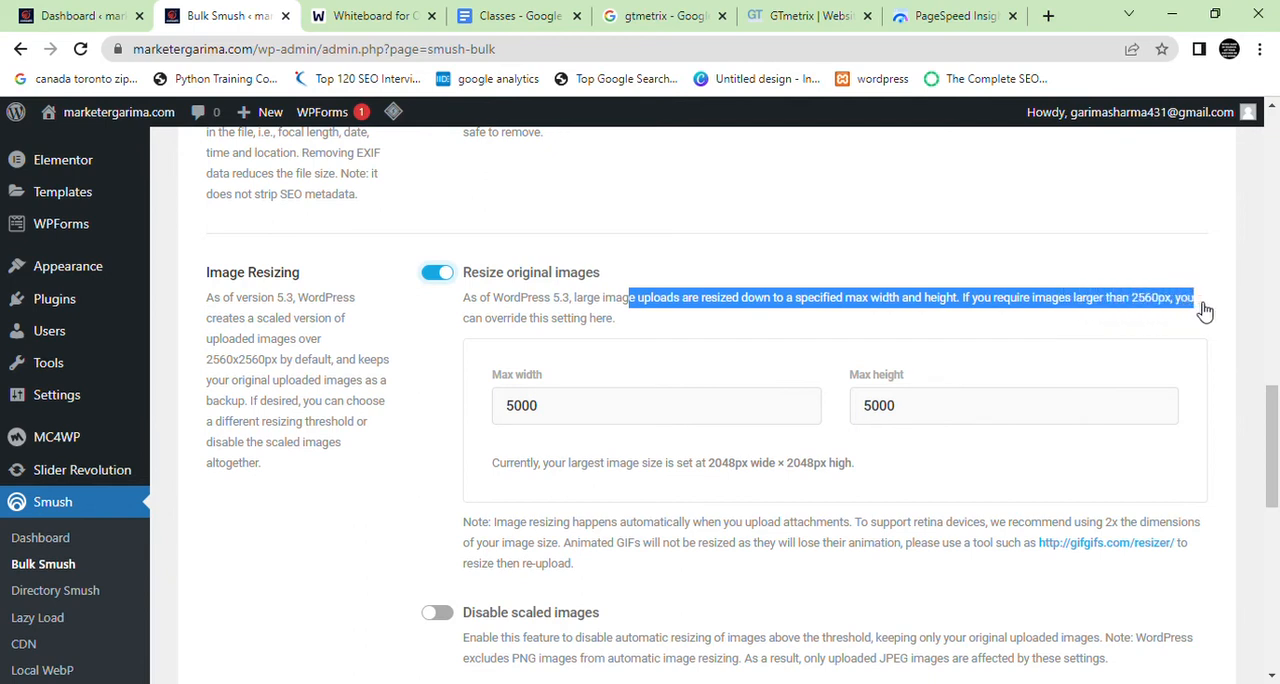
Set the image resizing max width to 54 and the max height to 10000
click(620, 418)
drag(620, 418, 523, 422)
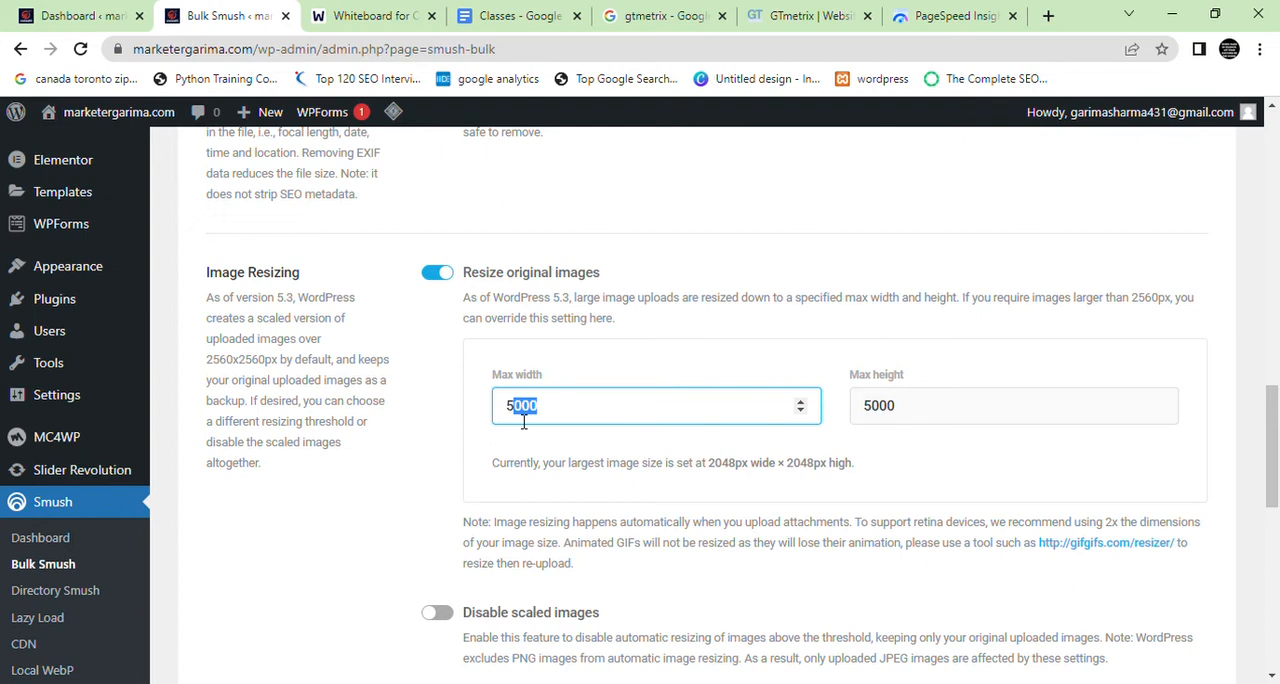
key(Tab)
double_click(523, 421)
text(54)
Highlight the current largest image size and set both the max width and max height to 4000
drag(856, 471, 712, 480)
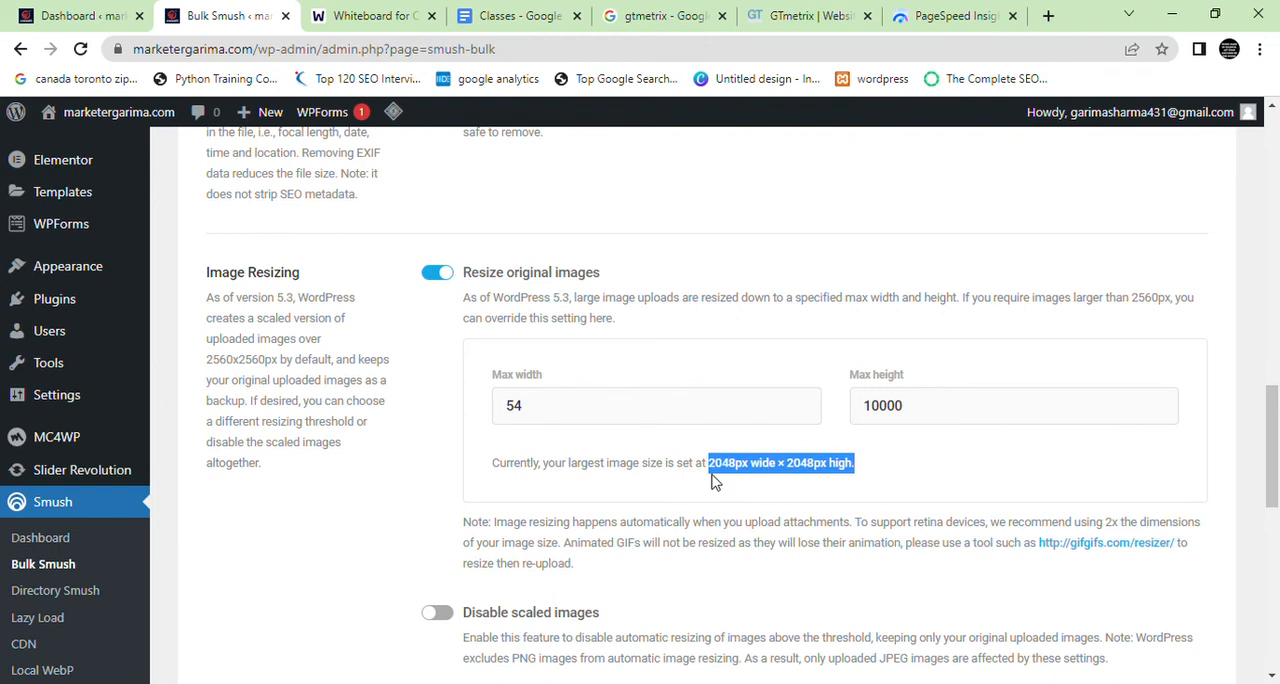
double_click(723, 406)
text(400)
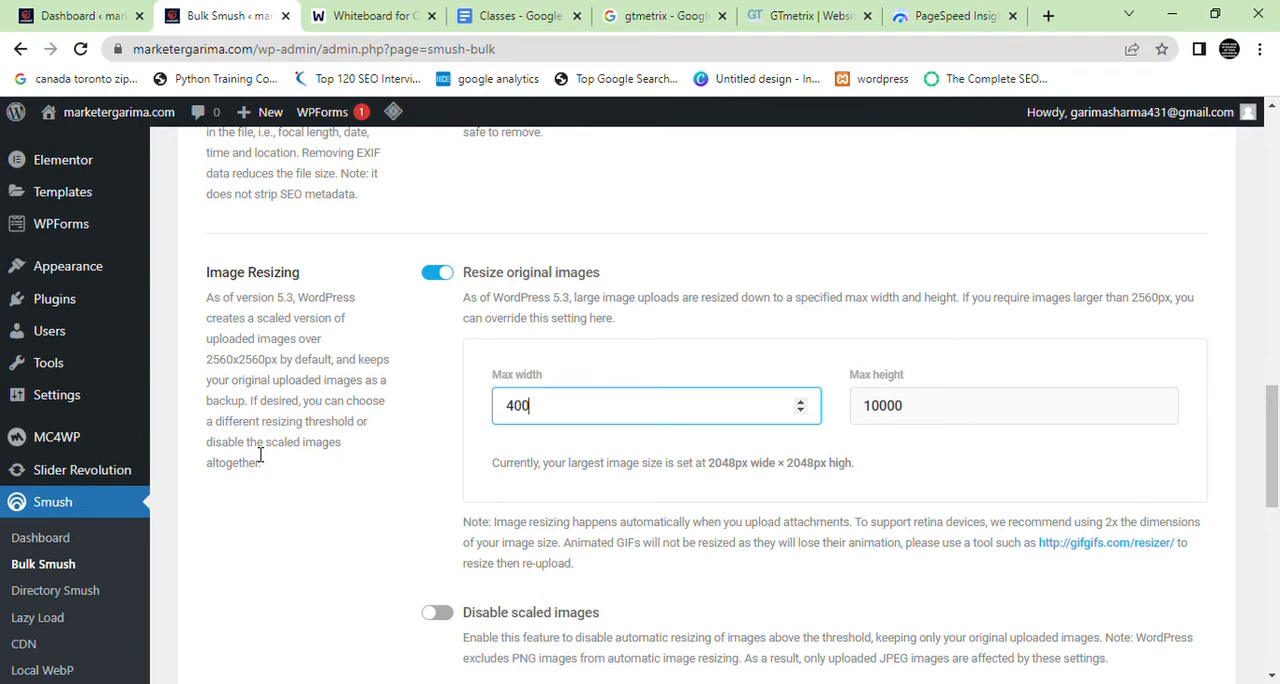
key(ctrl+a)
key(Right)
text(0)
key(ctrl+a)
double_click(1017, 409)
text(4000)
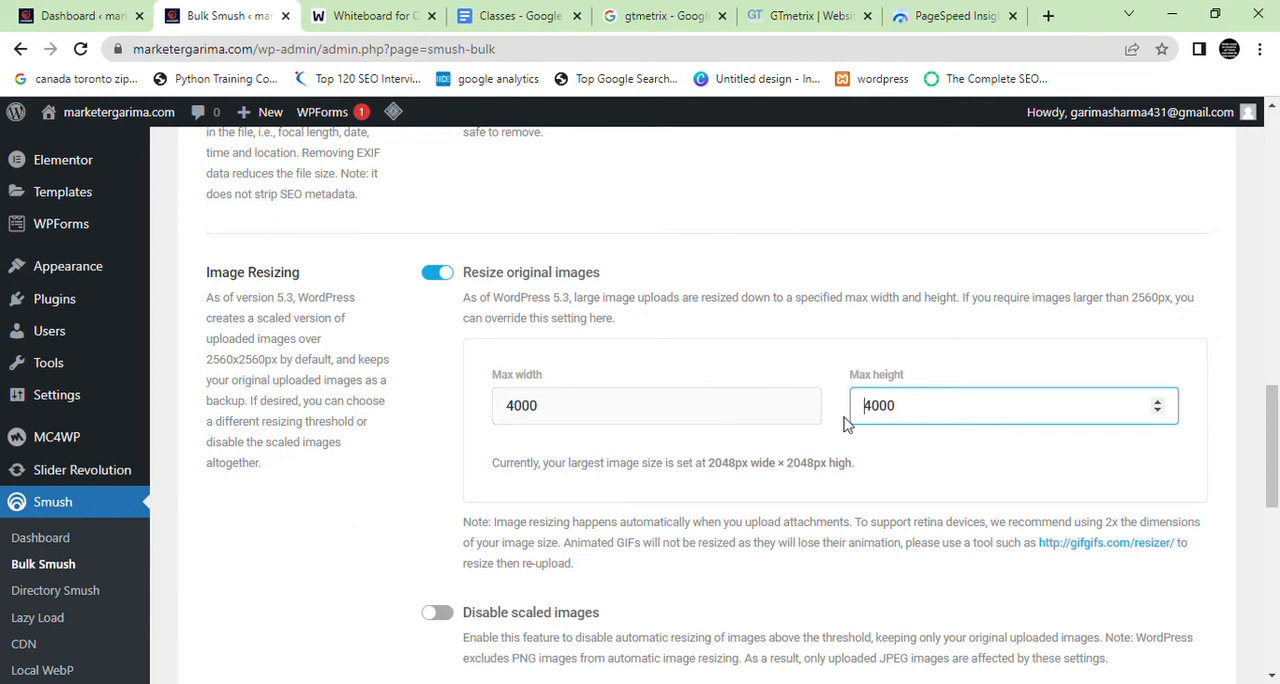
Set the max width for resized images to 2000 and select the max height value
double_click(694, 405)
mouse_move(155, 472)
text(2)
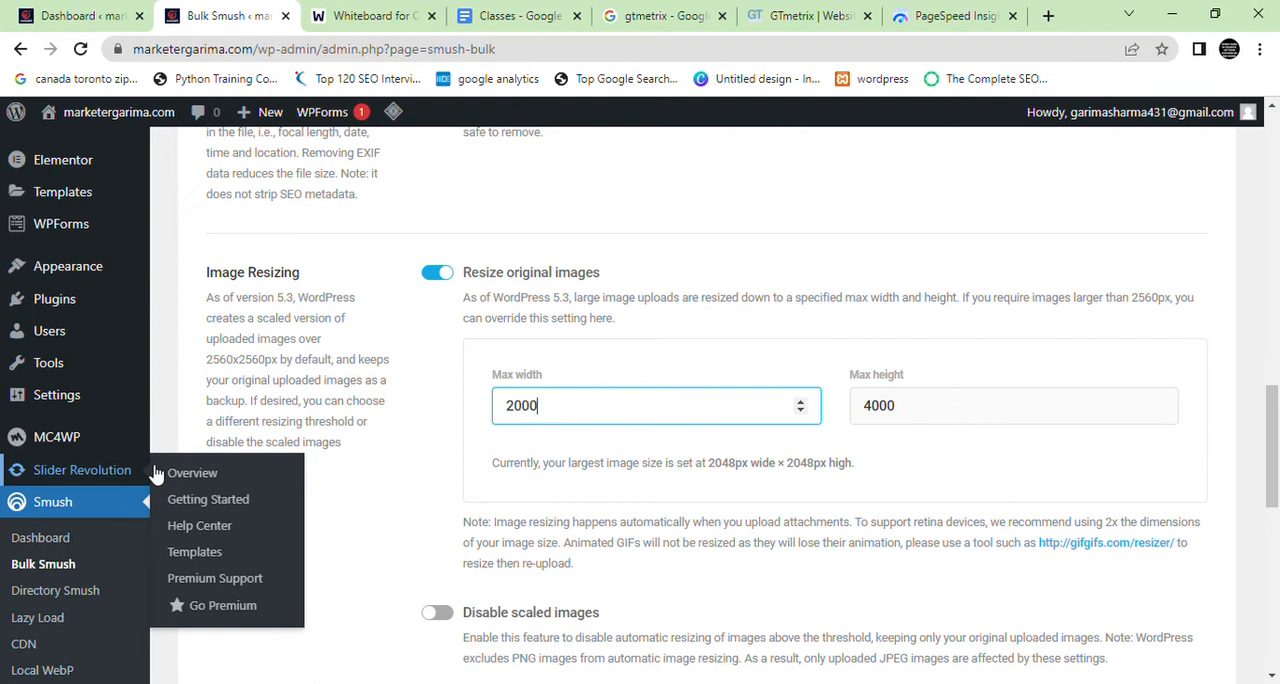
key(ctrl+a)
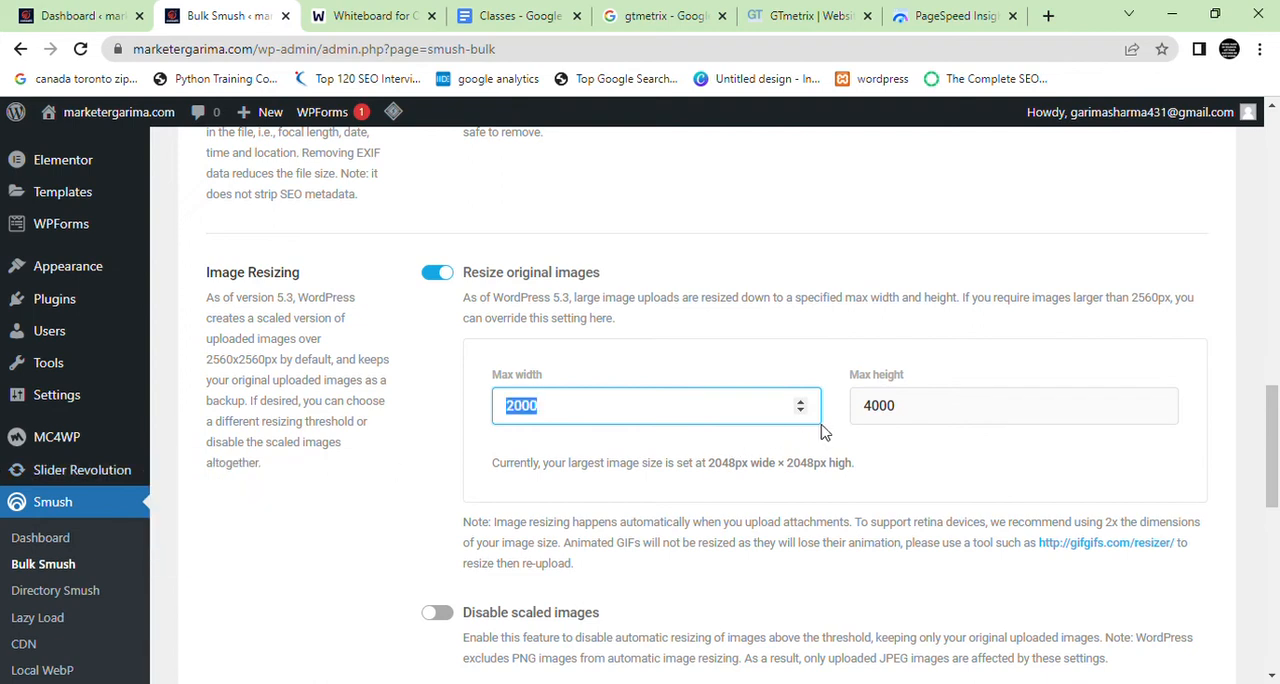
double_click(901, 411)
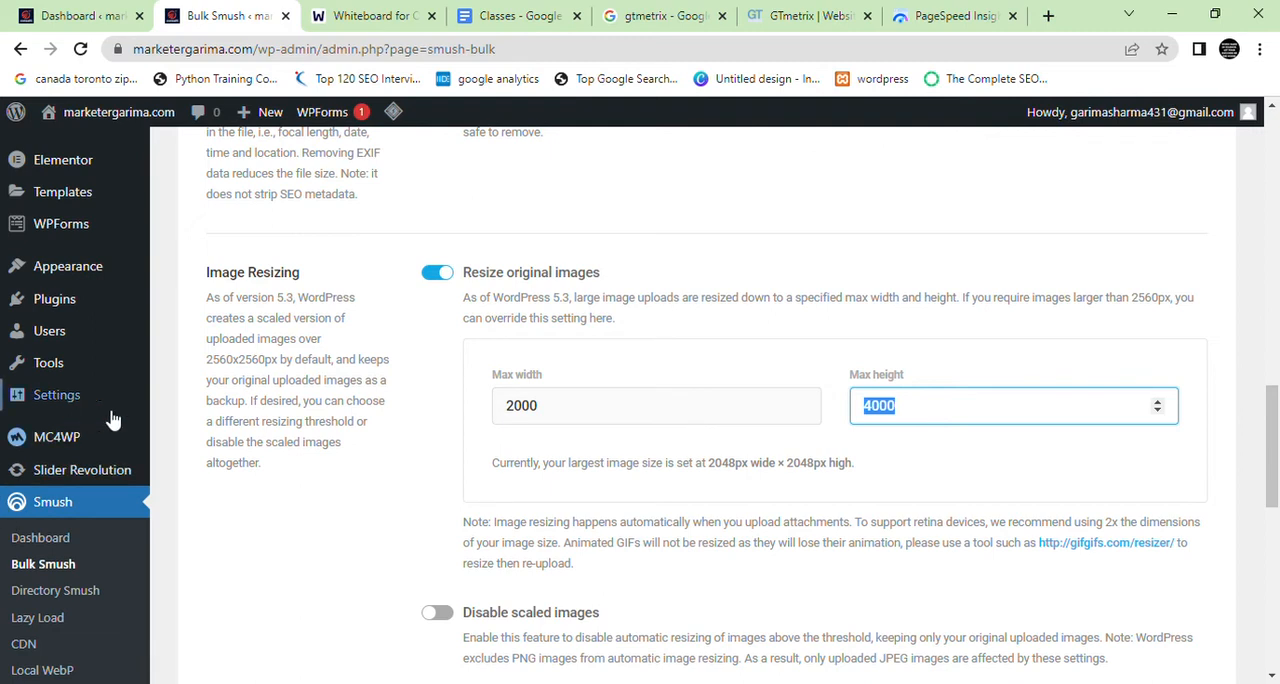
Highlight the Image Resizing explanation about the default scaled size, original image backup and choosing a different threshold
drag(206, 359, 394, 365)
drag(245, 403, 216, 393)
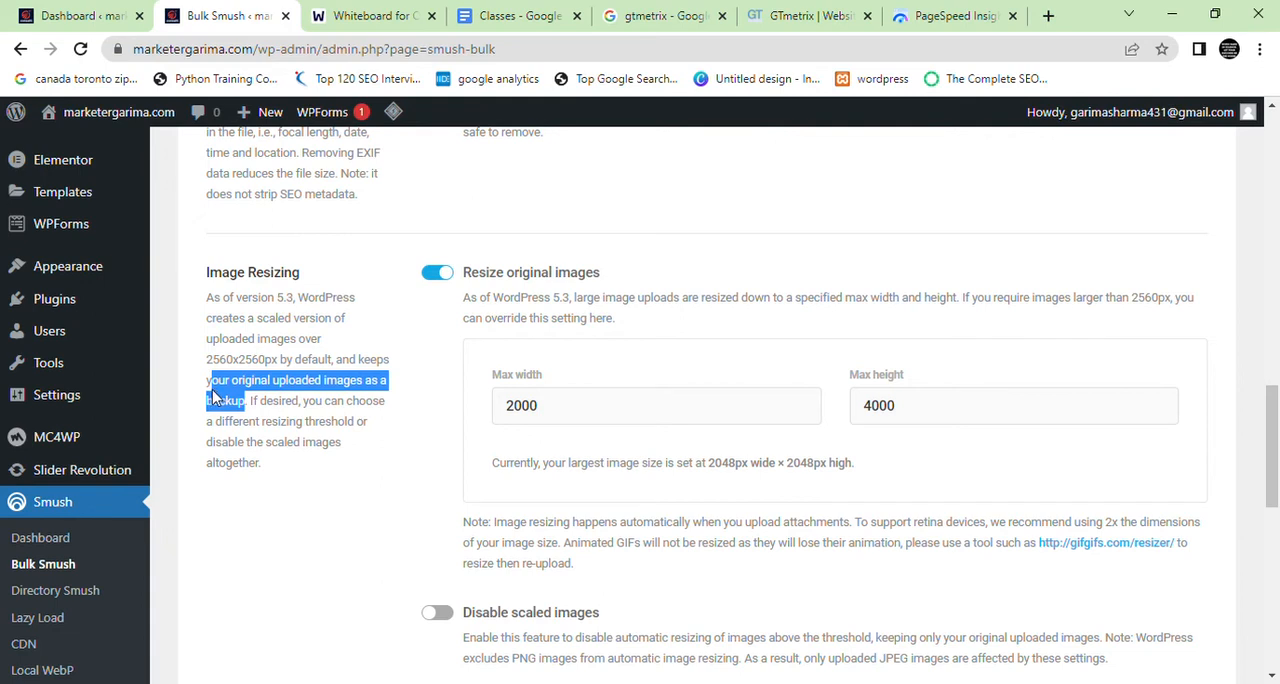
drag(250, 402, 394, 420)
click(392, 428)
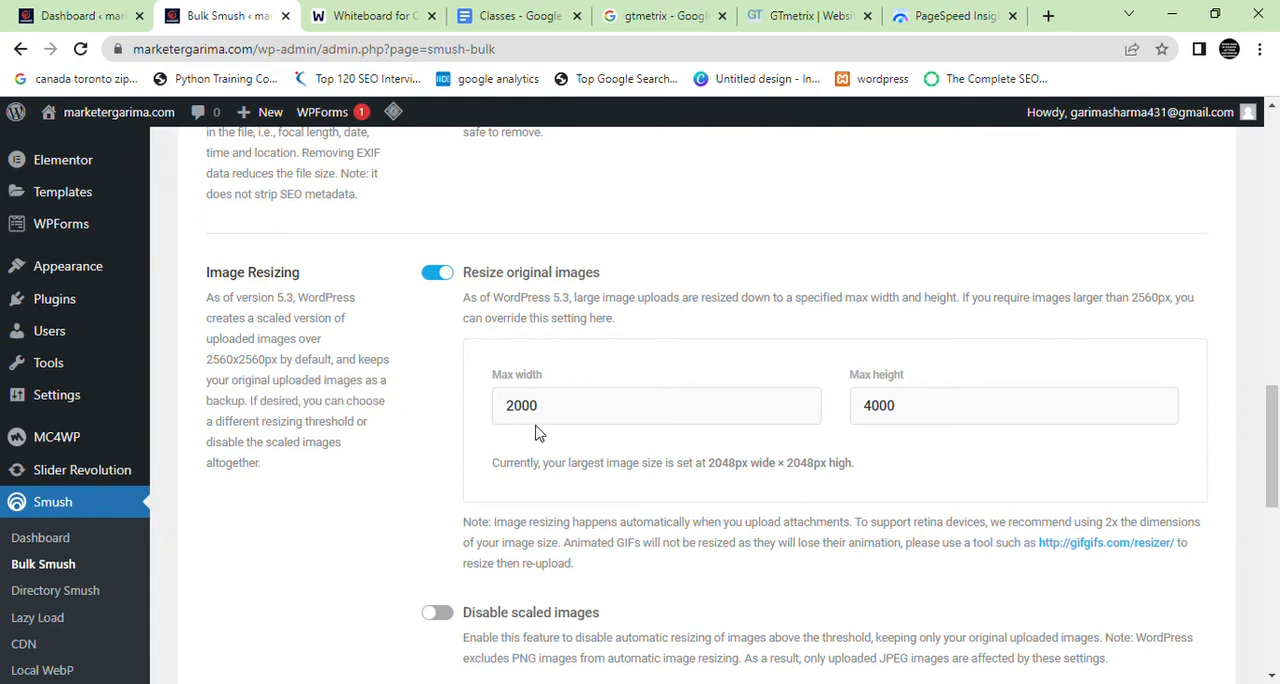
Undo the recent max width and max height edits in the image resizing settings
key(ctrl+z)
key(ctrl+z)
key(ctrl+z)
key(ctrl+z)
key(ctrl+z)
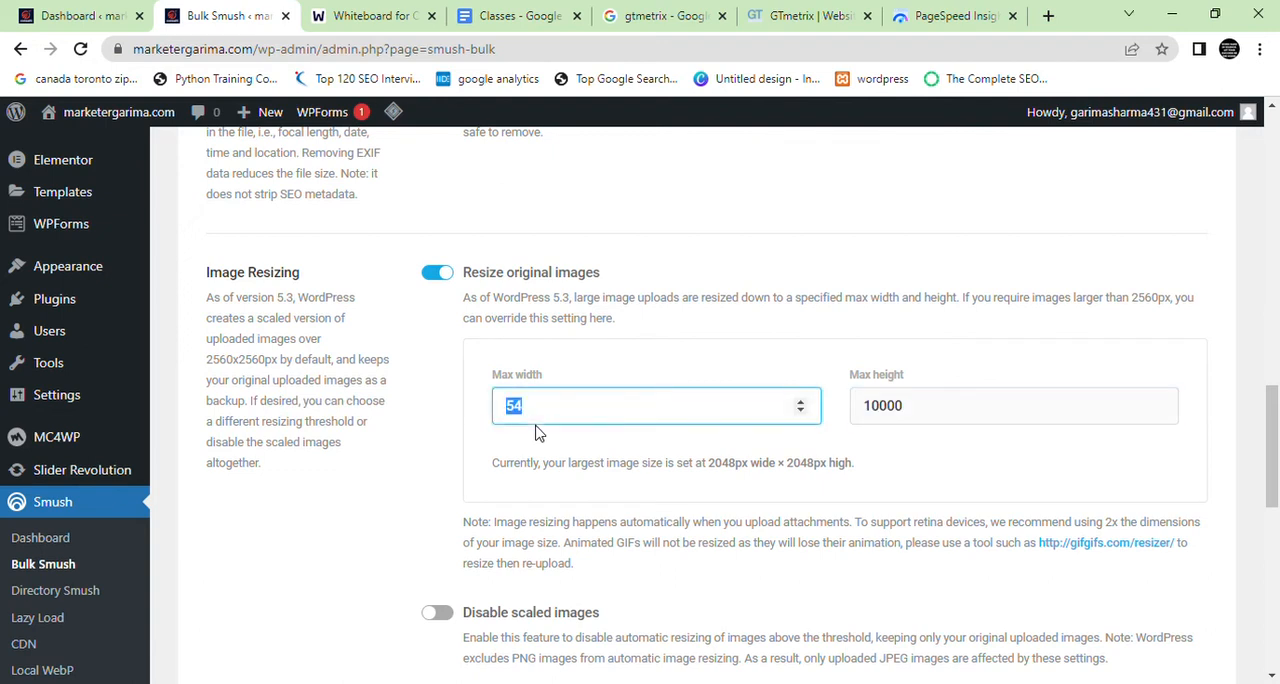
key(ctrl+z)
click(565, 411)
double_click(569, 408)
double_click(951, 405)
Enable Compress original images and Backup original images, and save the Bulk Smush settings
scroll(663, 514, down, 2)
scroll(663, 537, down, 2)
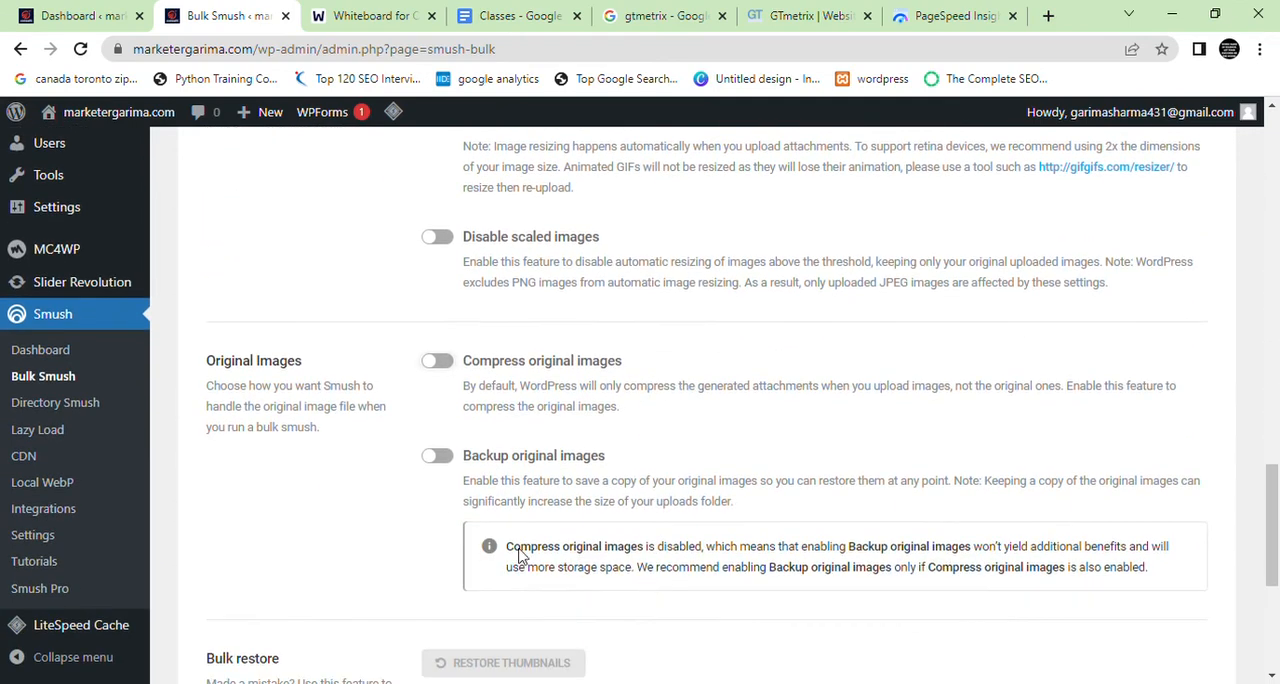
drag(711, 368, 449, 371)
click(592, 386)
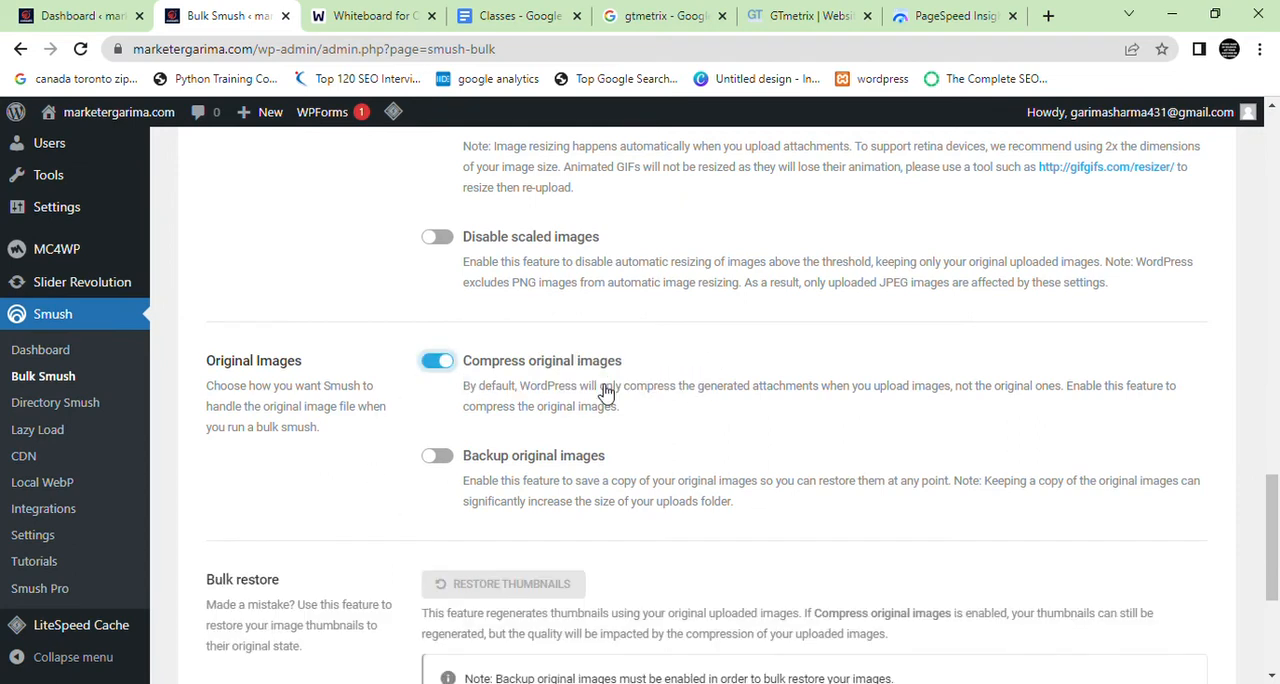
click(449, 462)
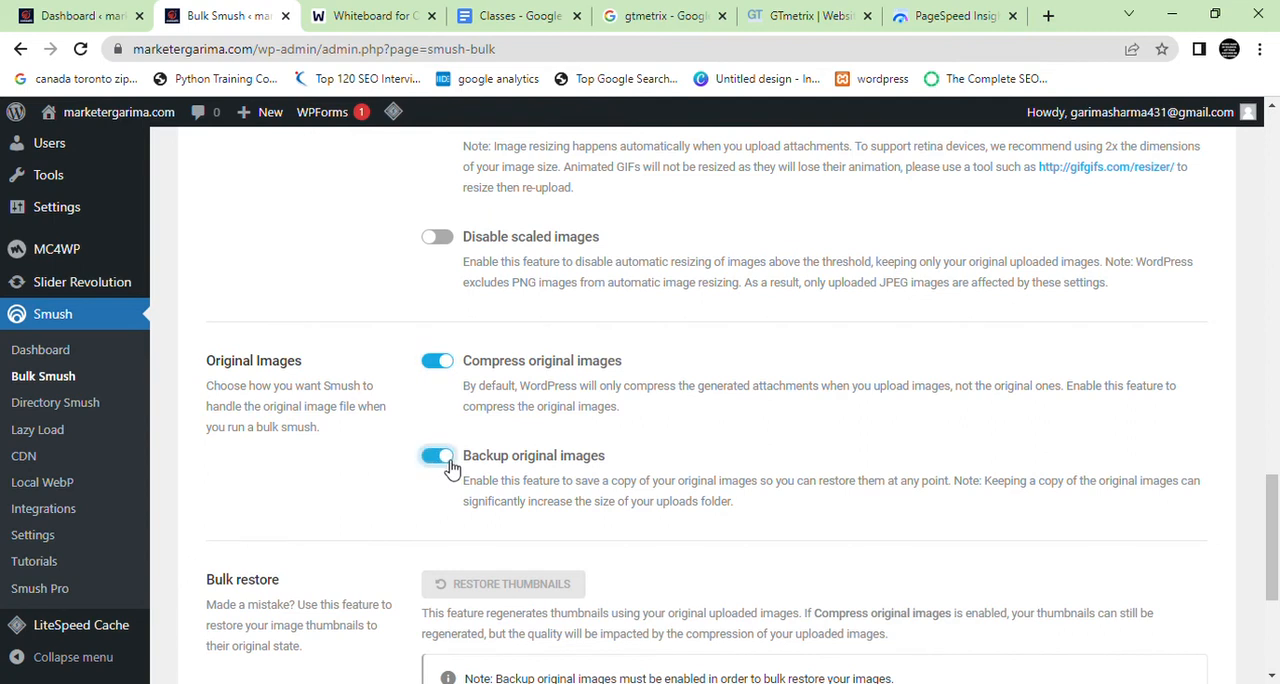
scroll(483, 525, down, 3)
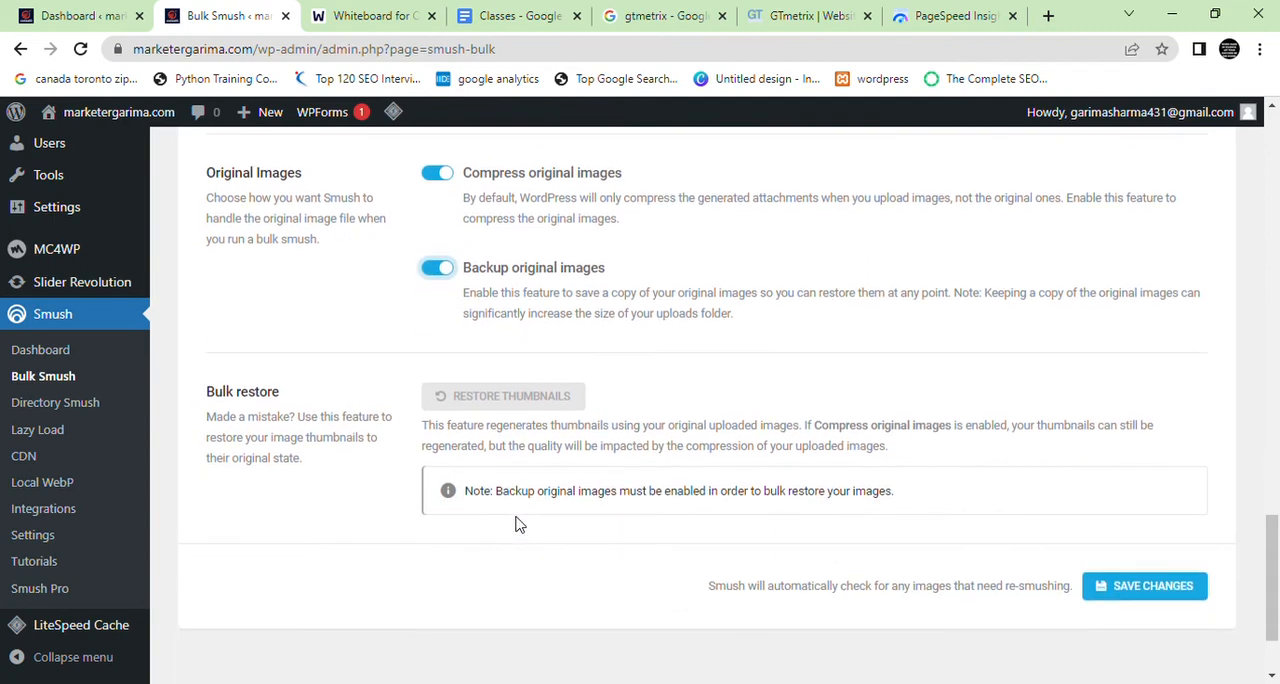
click(1129, 591)
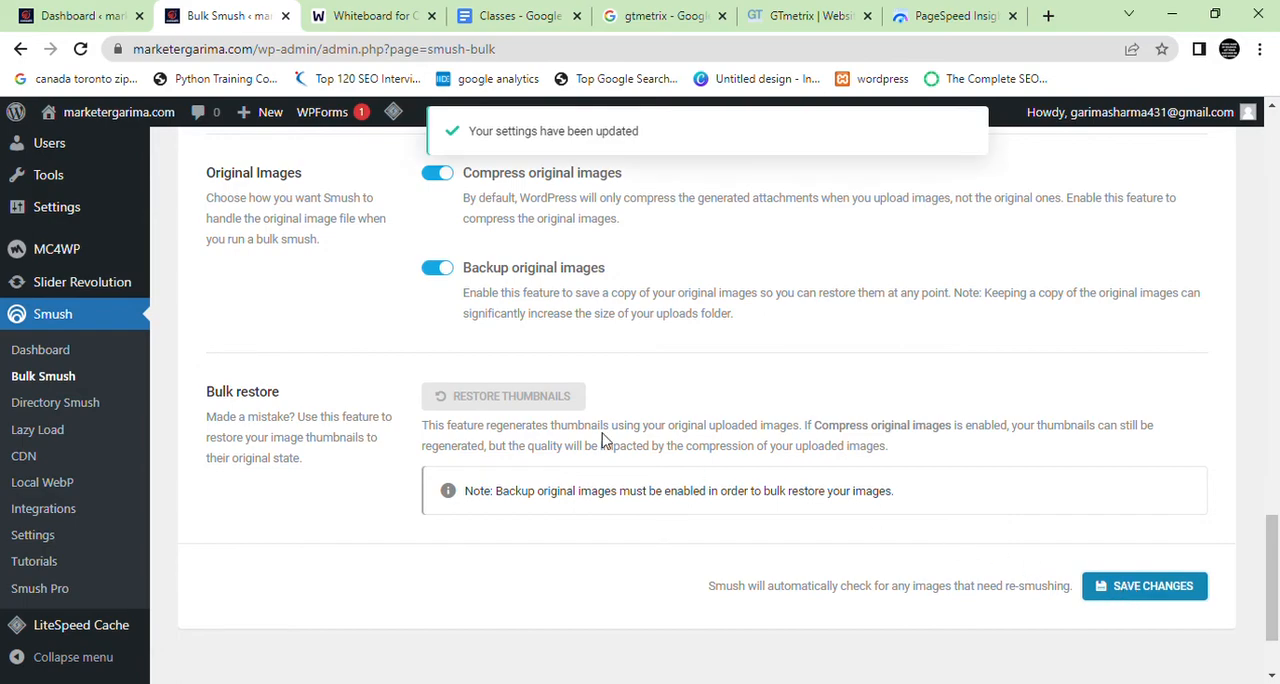
Open Directory Smush and highlight its explanation of smushing non-WordPress images outside the uploads directory
scroll(602, 440, up, 5)
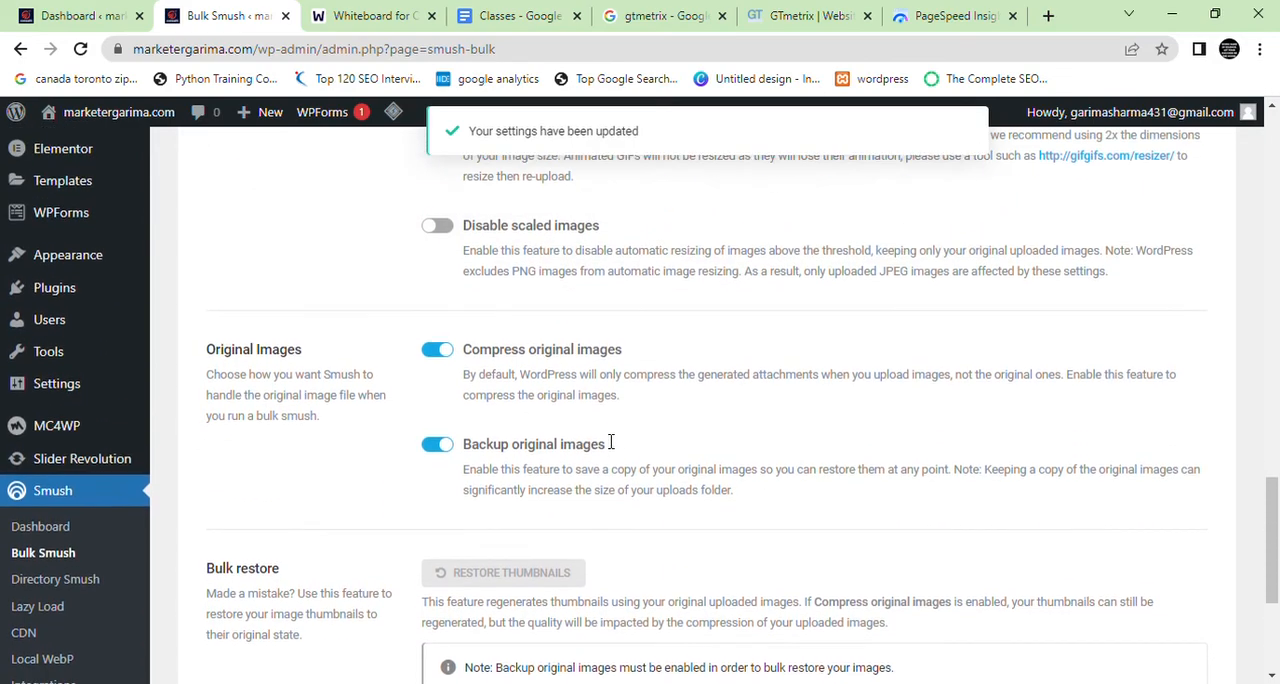
scroll(602, 440, up, 12)
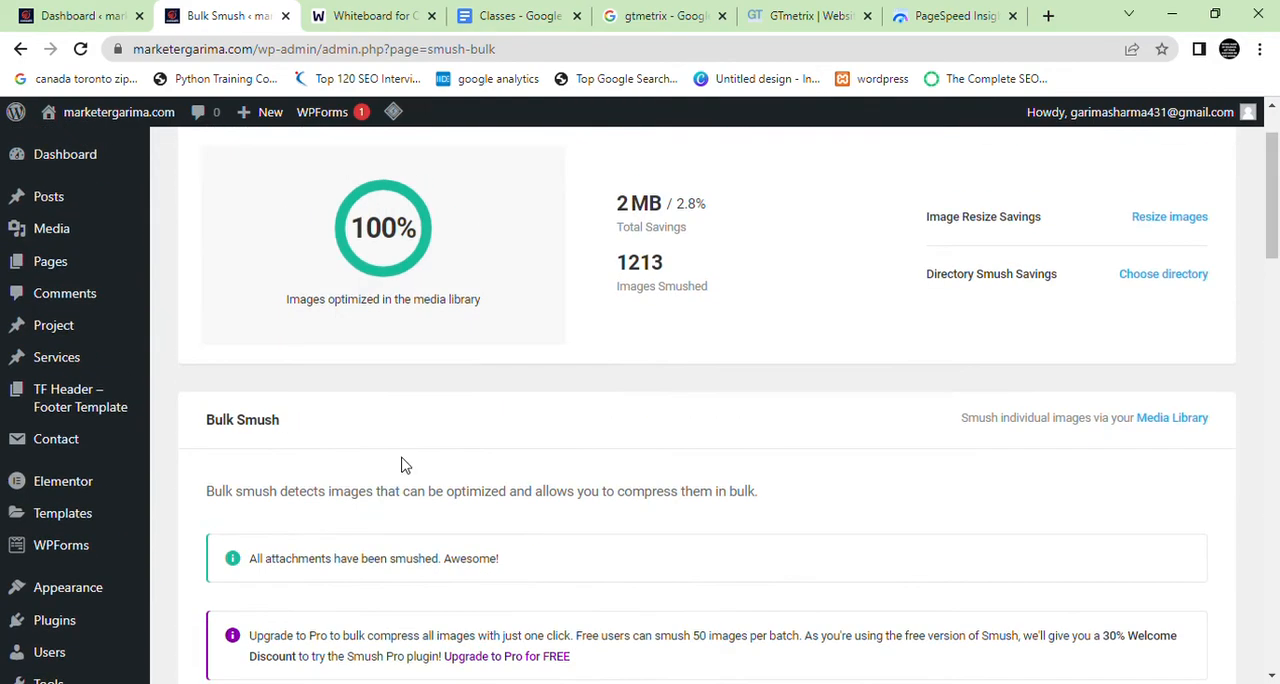
scroll(72, 468, down, 8)
click(70, 404)
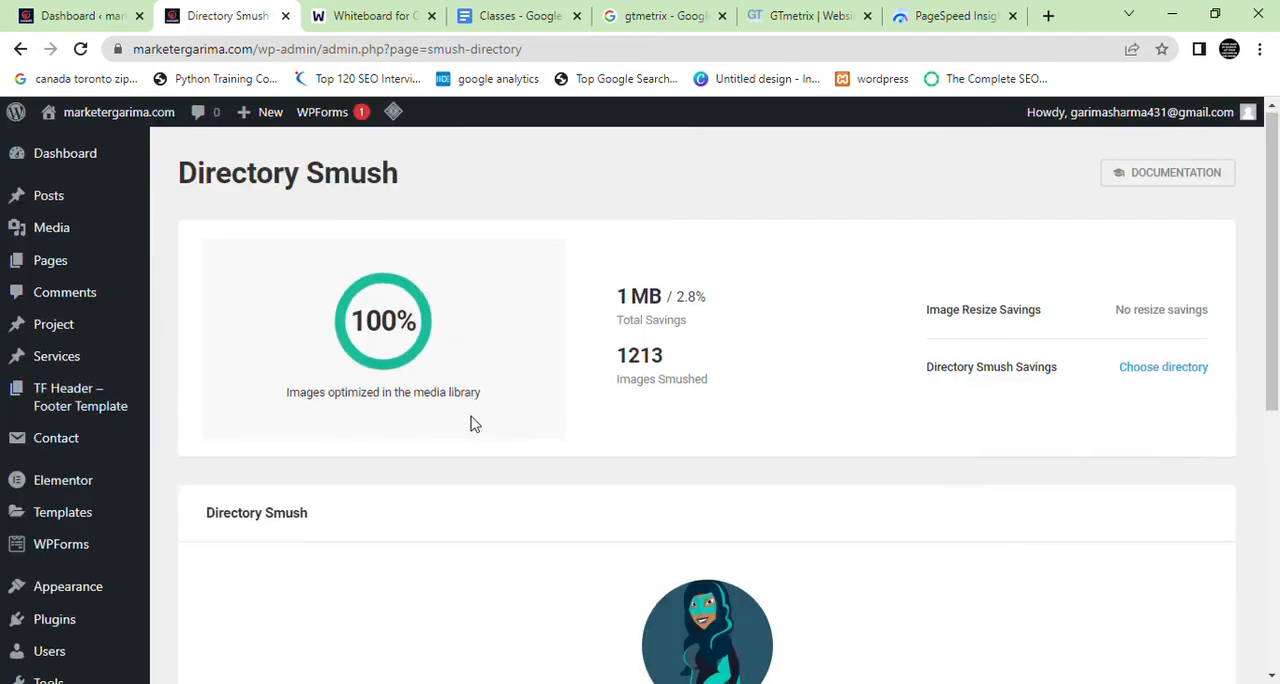
scroll(490, 425, down, 4)
drag(430, 392, 797, 433)
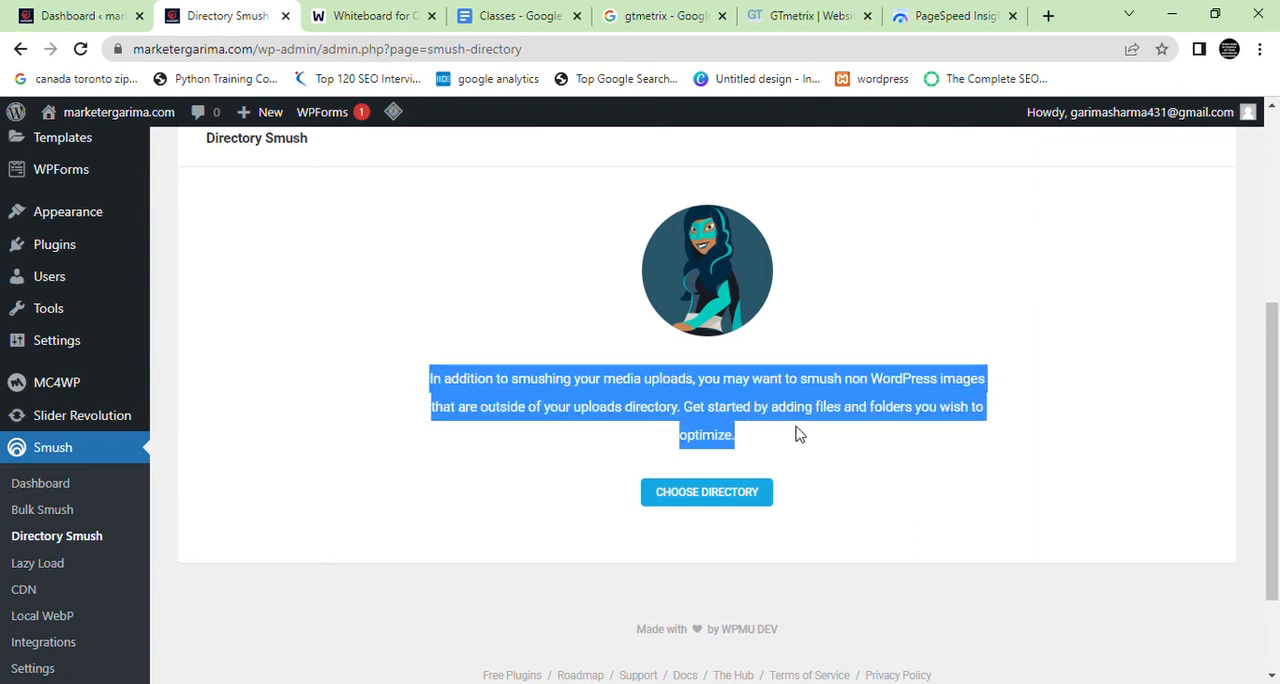
click(816, 400)
drag(871, 380, 955, 381)
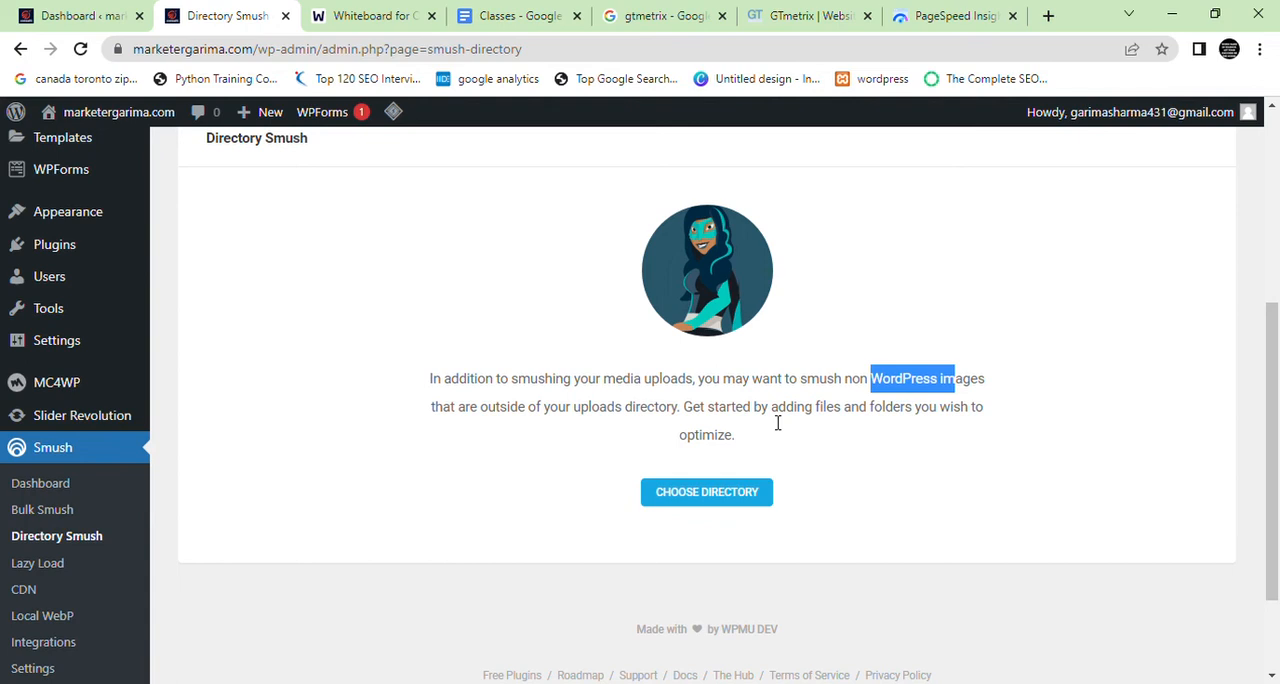
drag(755, 465, 588, 383)
Open the Lazy Load settings and activate lazy loading
click(41, 568)
scroll(407, 540, down, 2)
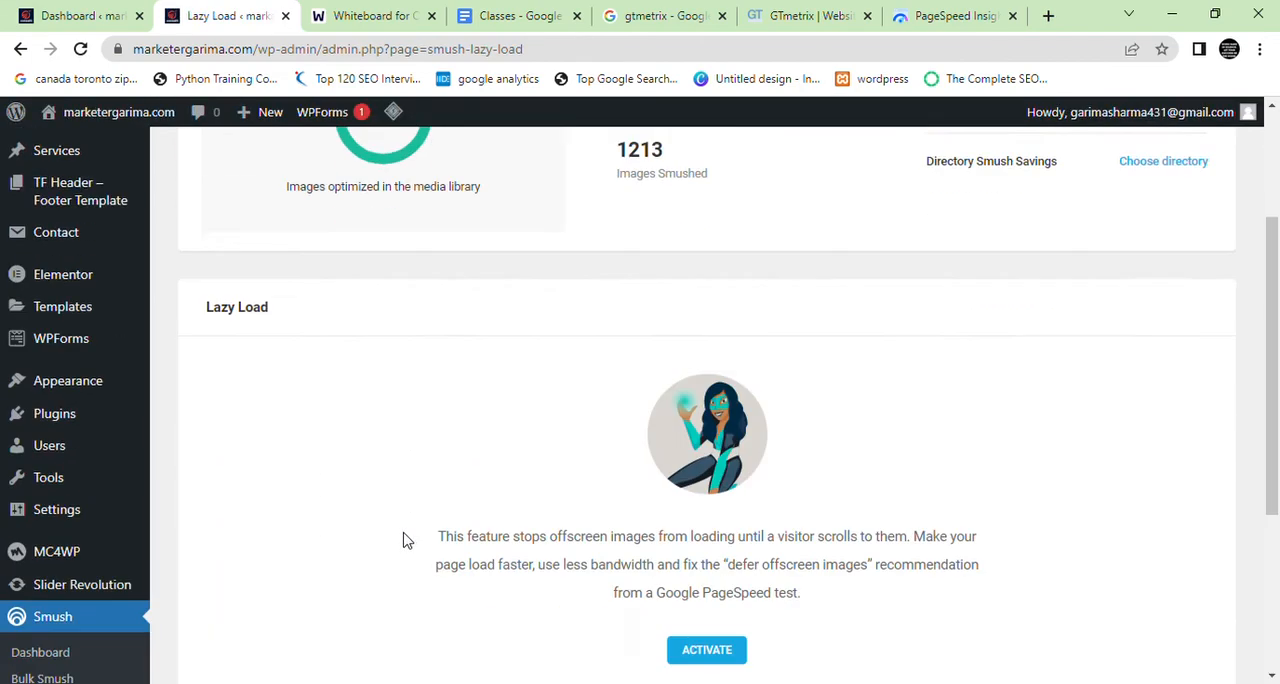
scroll(407, 540, down, 2)
click(720, 493)
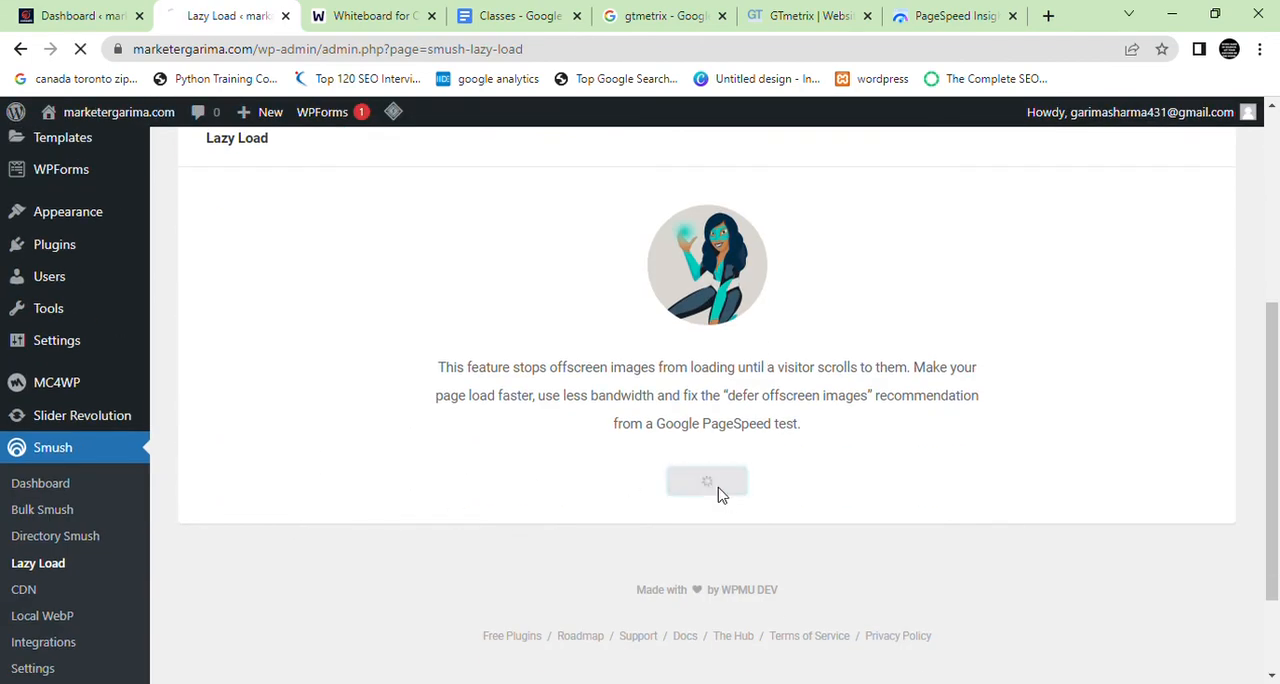
Highlight the Media Types label and its description in the Lazy Load settings
scroll(600, 510, down, 5)
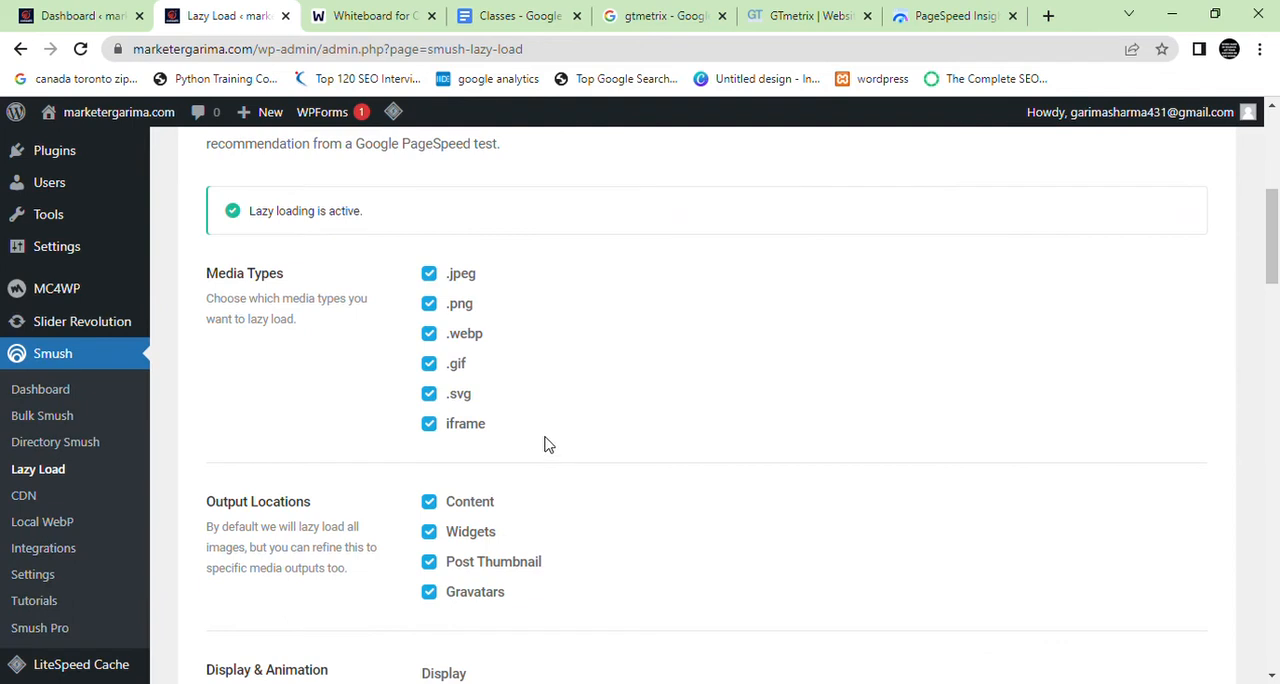
scroll(405, 458, up, 1)
drag(349, 432, 175, 369)
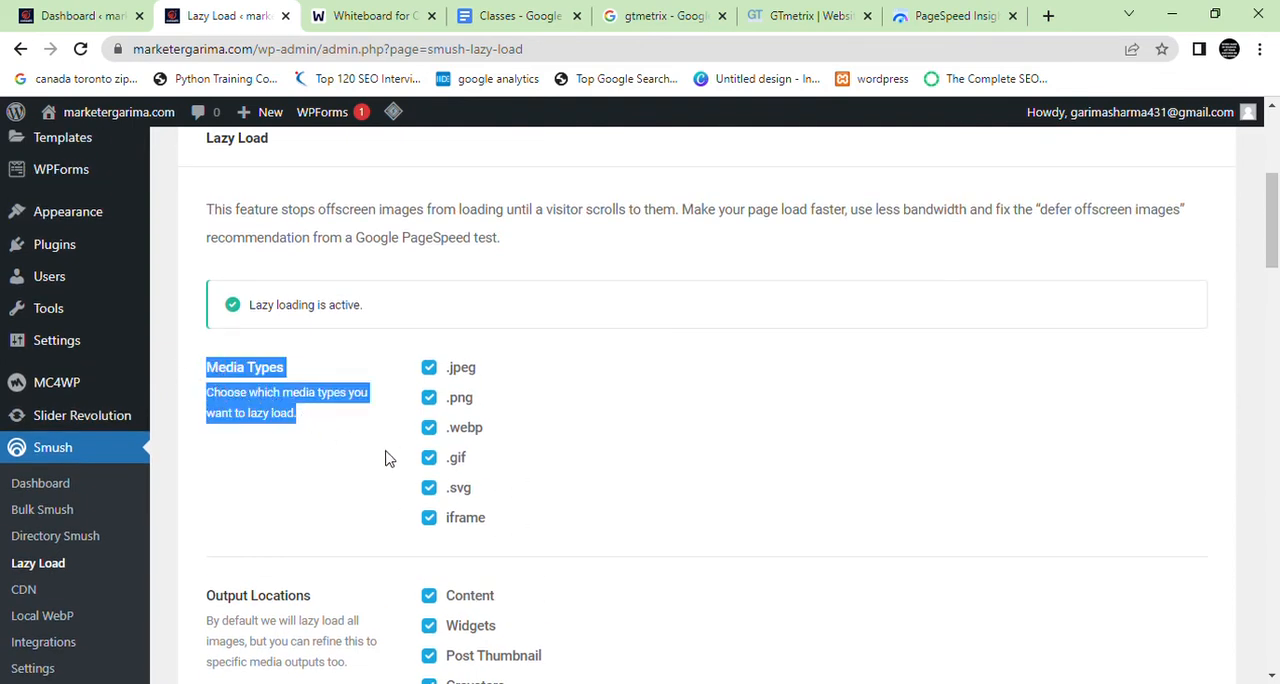
click(480, 413)
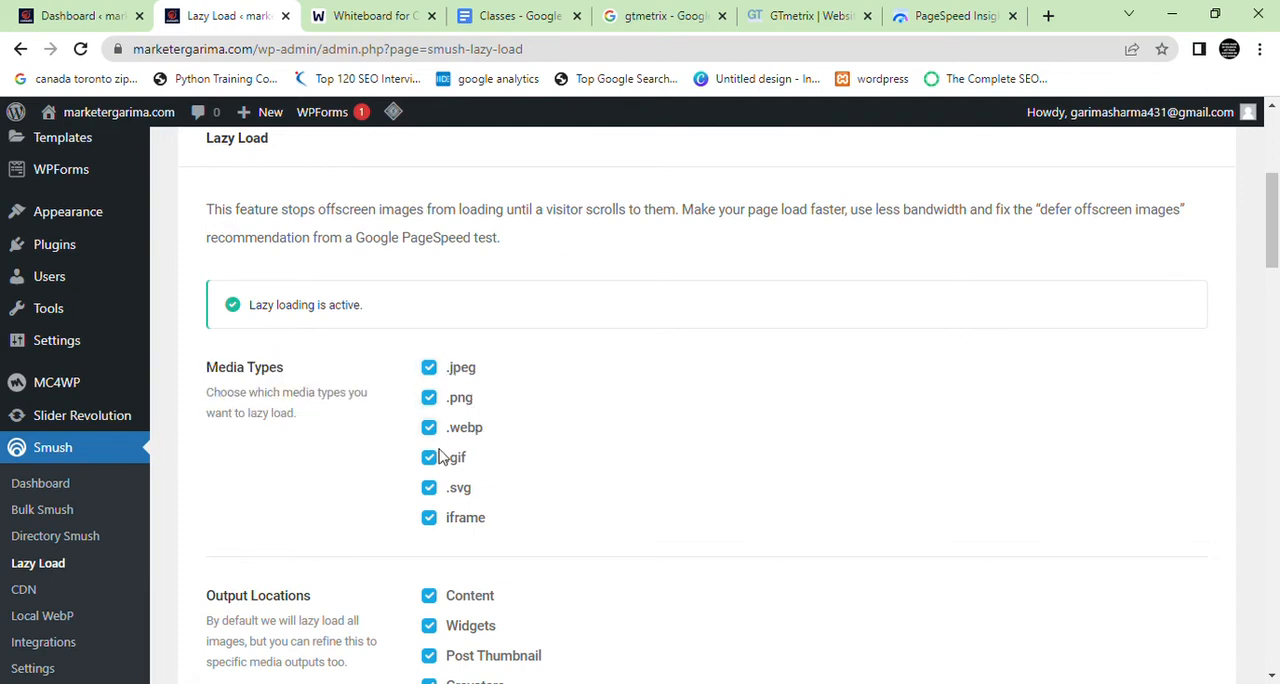
Review the lazy load output locations, display and animation, post type inclusion, script method and native lazy load settings
scroll(478, 536, down, 4)
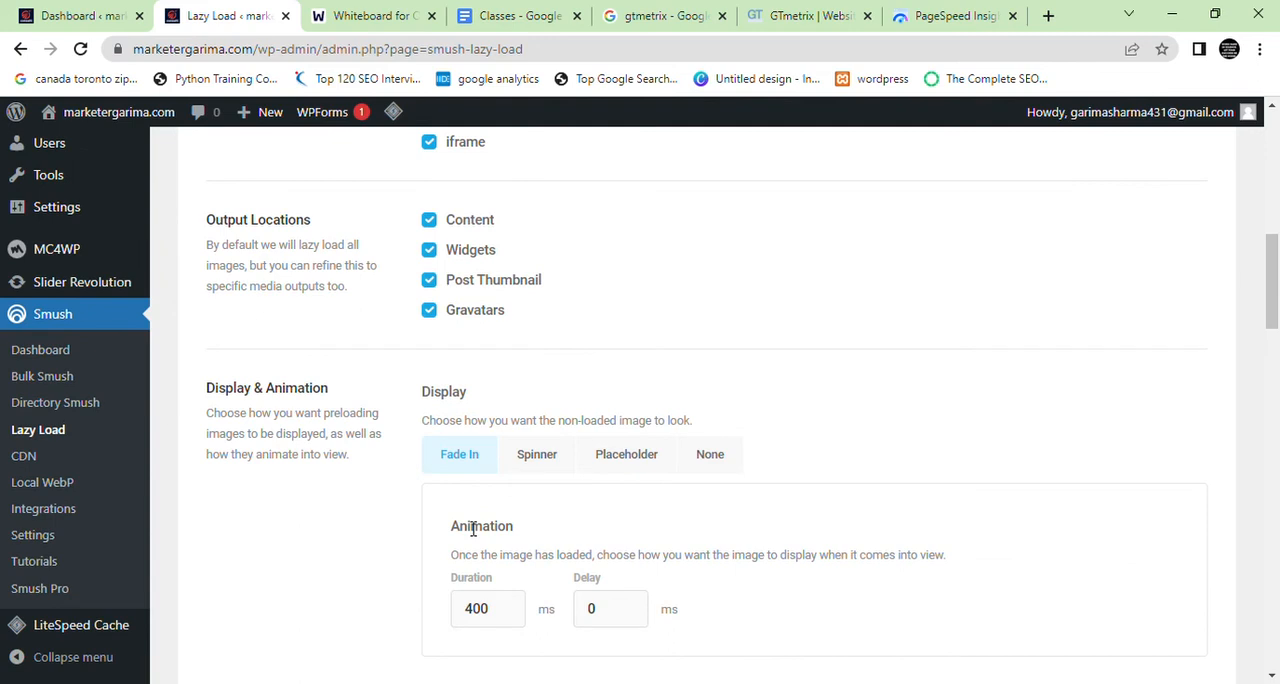
scroll(473, 530, down, 3)
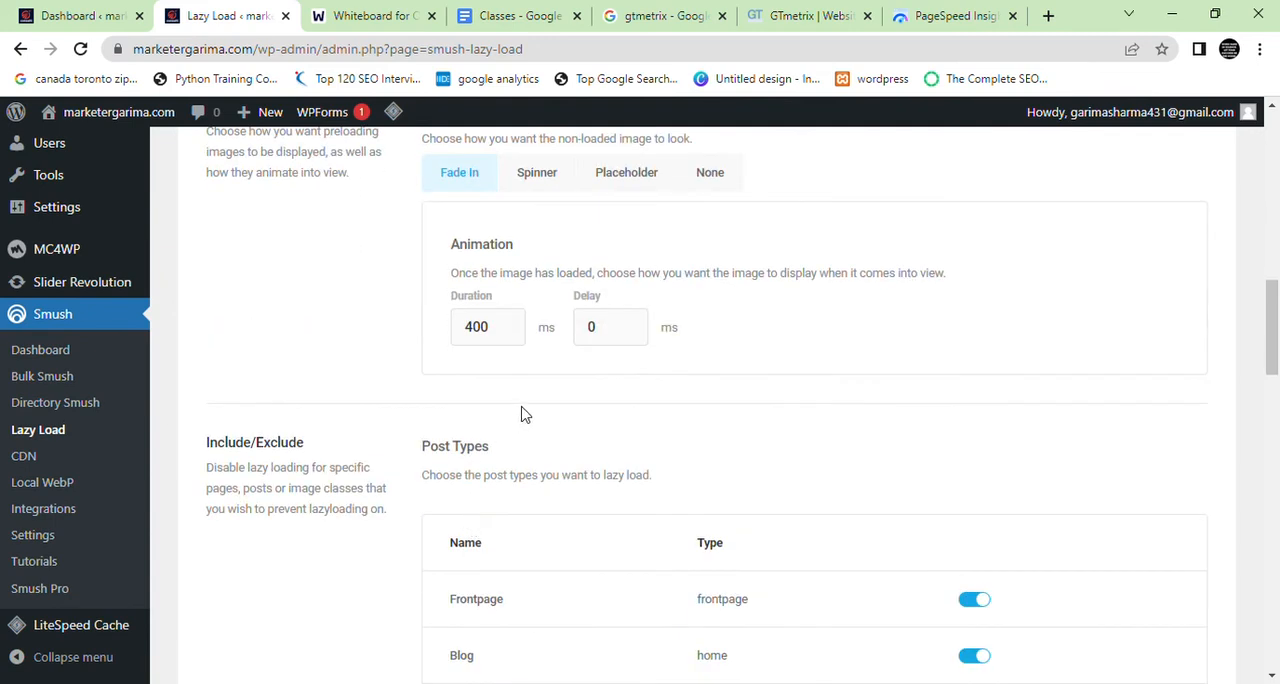
click(490, 335)
scroll(492, 408, down, 3)
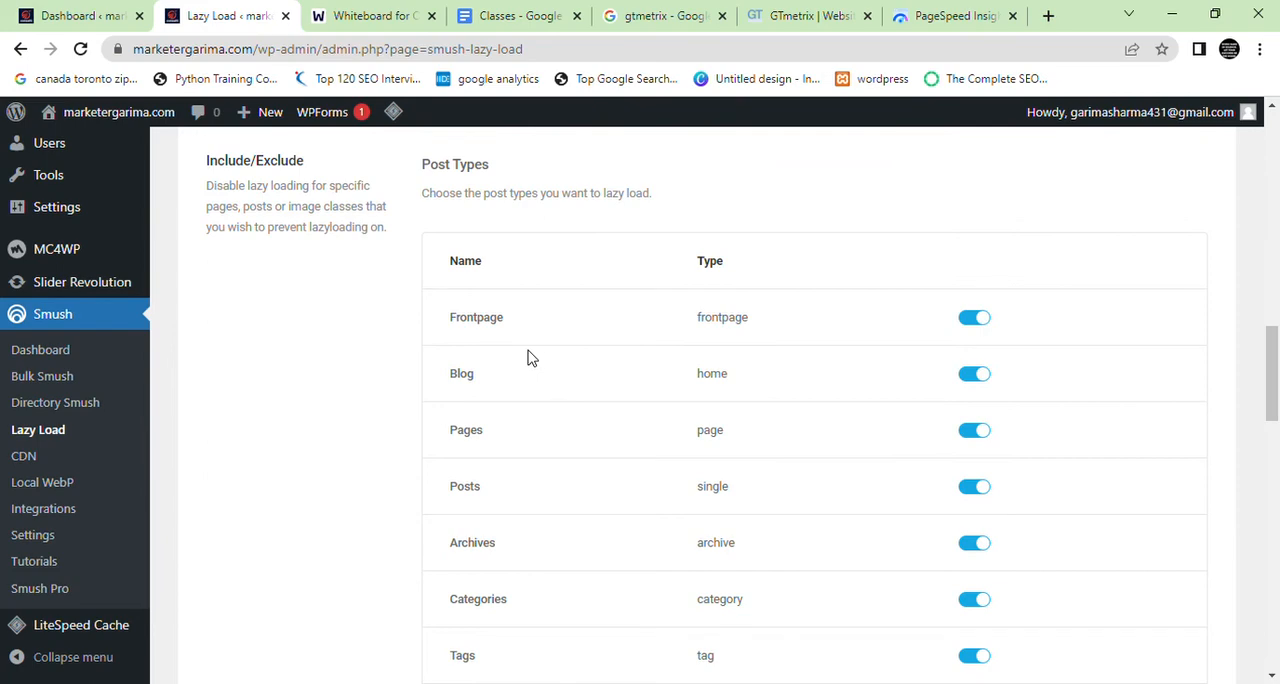
scroll(529, 354, down, 7)
scroll(532, 363, down, 5)
scroll(532, 363, up, 2)
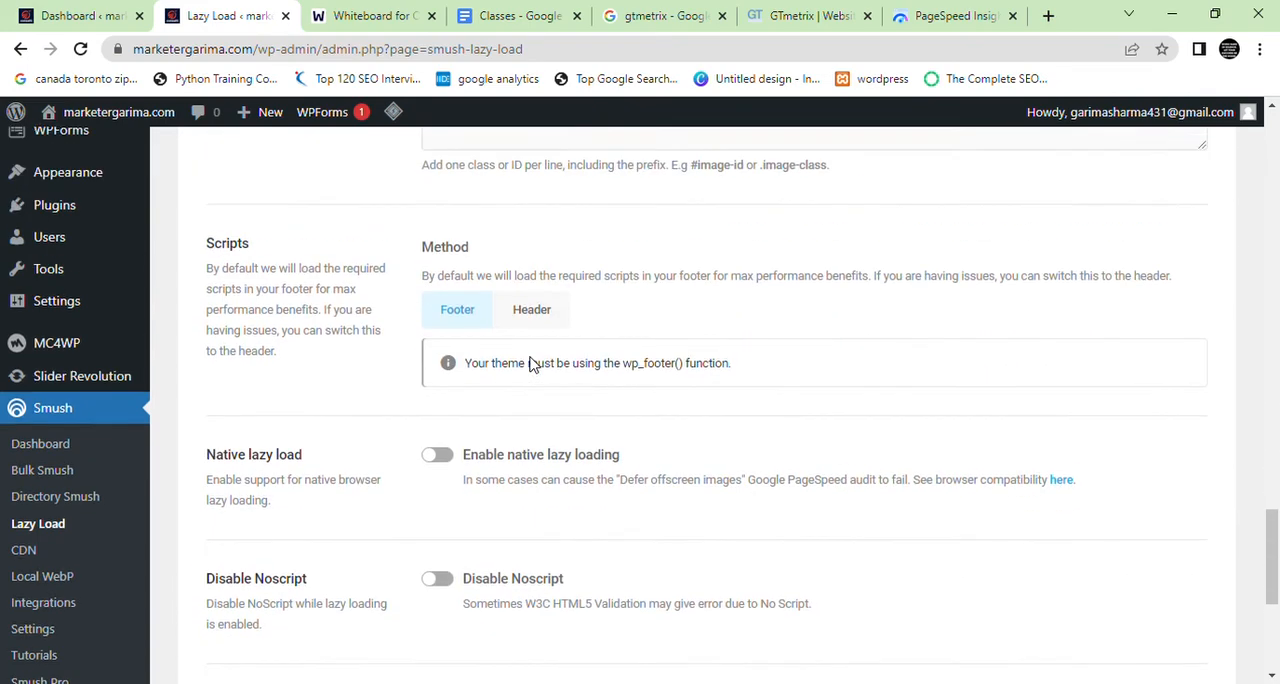
scroll(540, 437, up, 20)
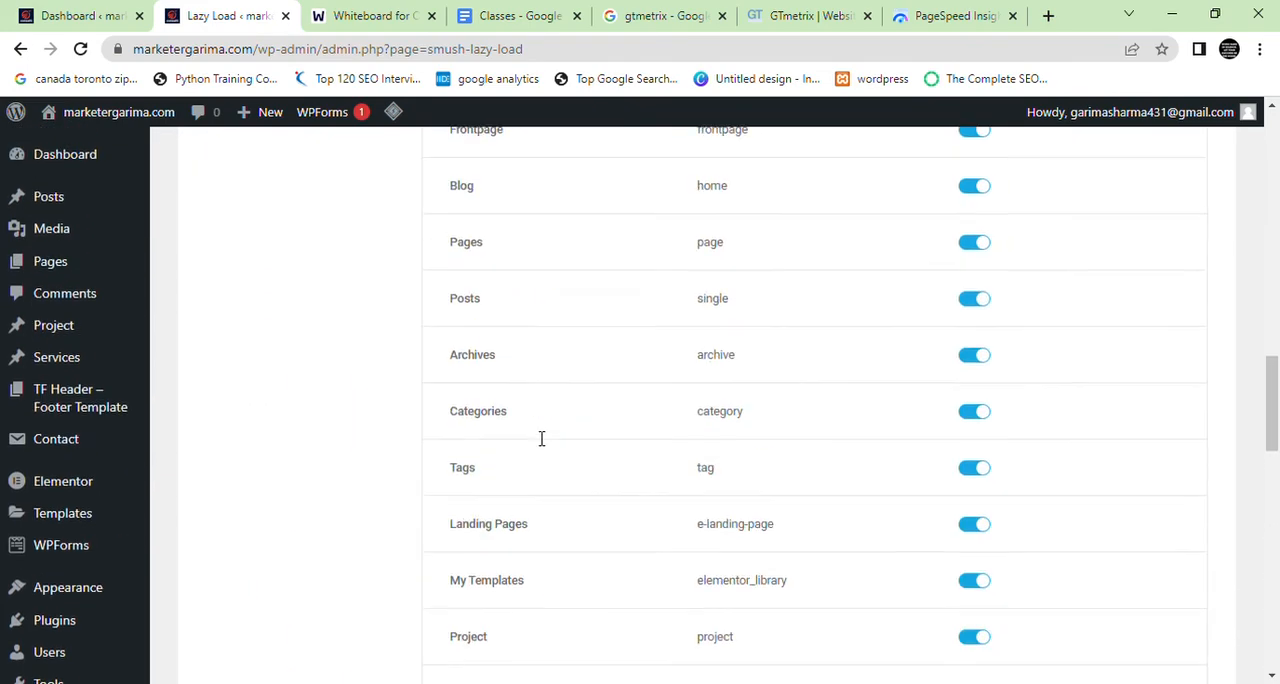
scroll(387, 445, up, 1)
scroll(386, 470, down, 1)
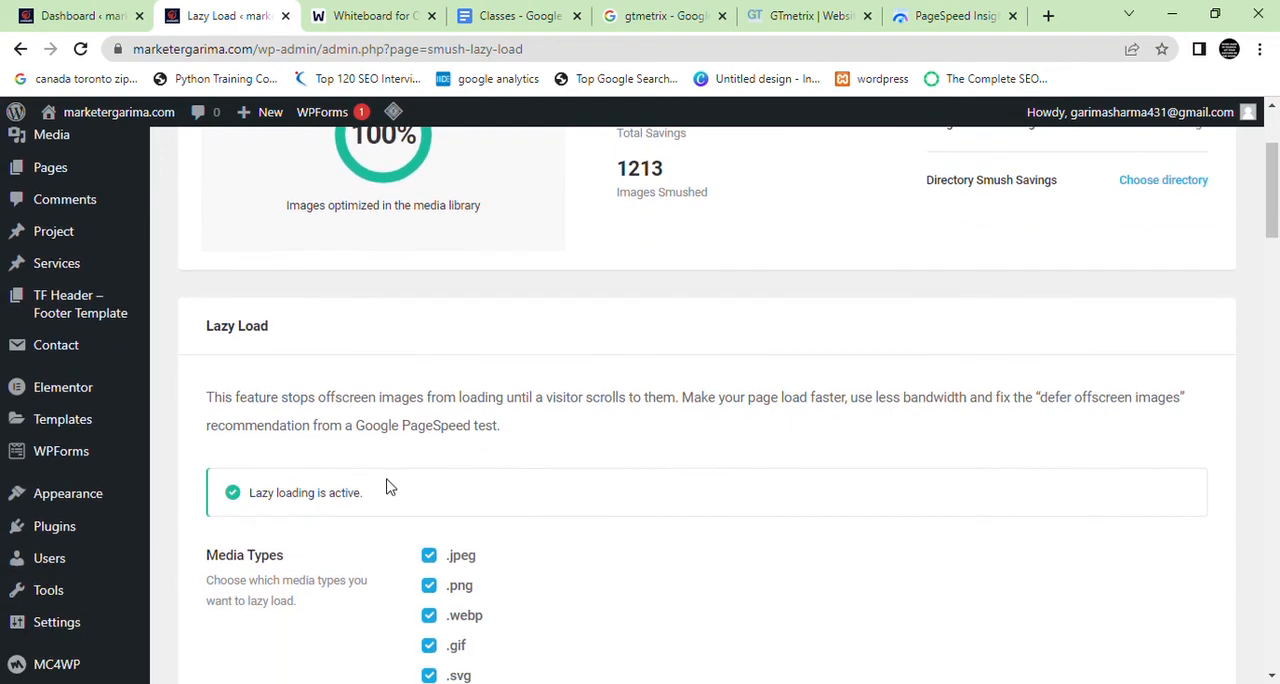
scroll(400, 495, down, 6)
scroll(592, 479, down, 12)
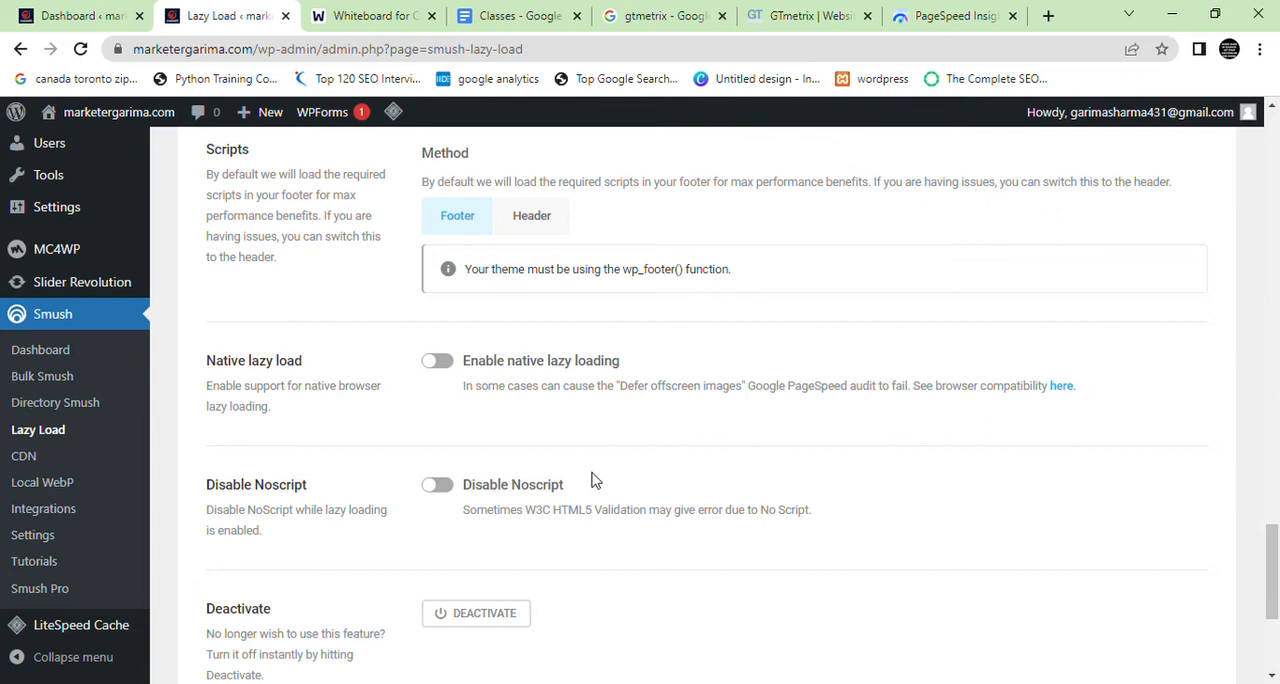
Highlight the Native lazy load description and its PageSpeed audit note, and return to the Display & Animation settings
drag(272, 407, 193, 392)
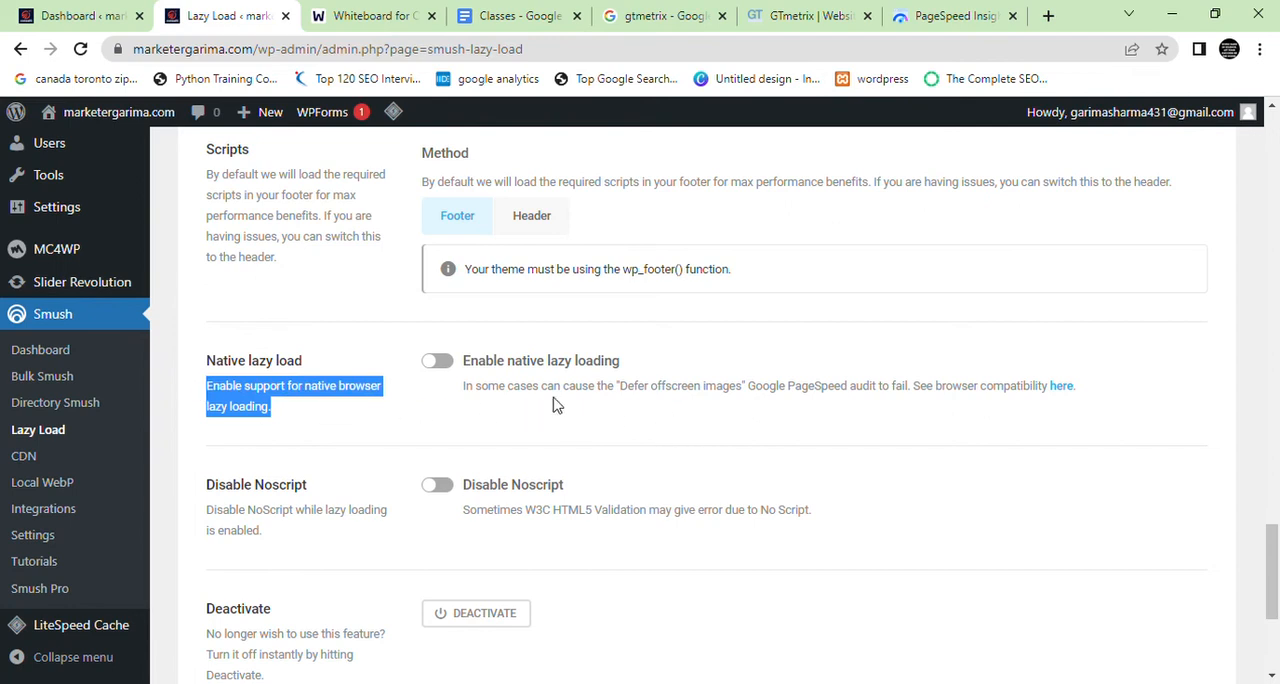
drag(542, 389, 846, 397)
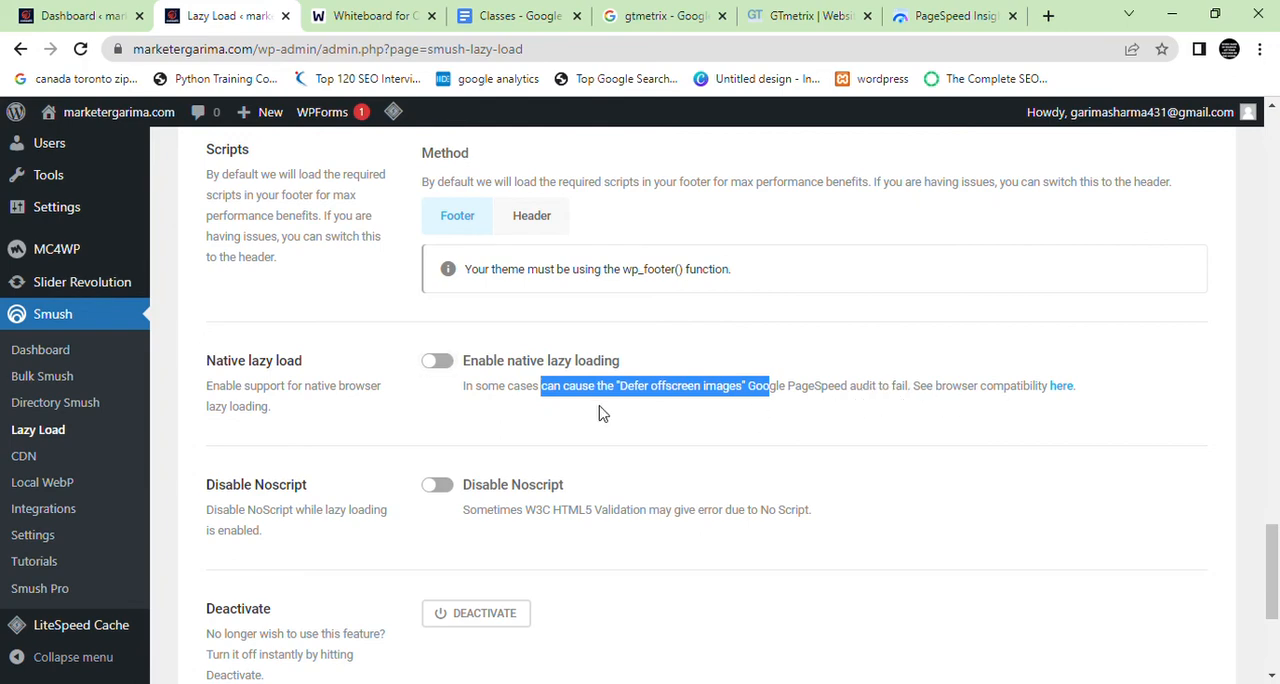
scroll(566, 500, up, 15)
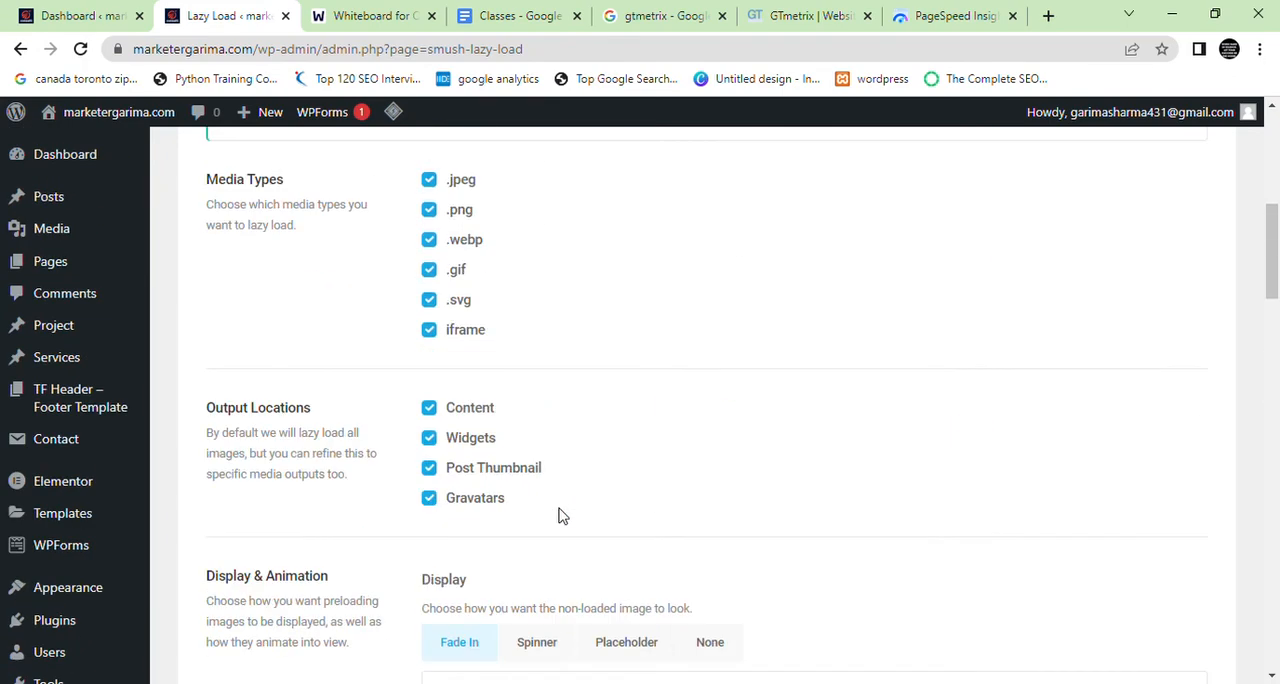
scroll(563, 516, up, 1)
scroll(560, 515, down, 7)
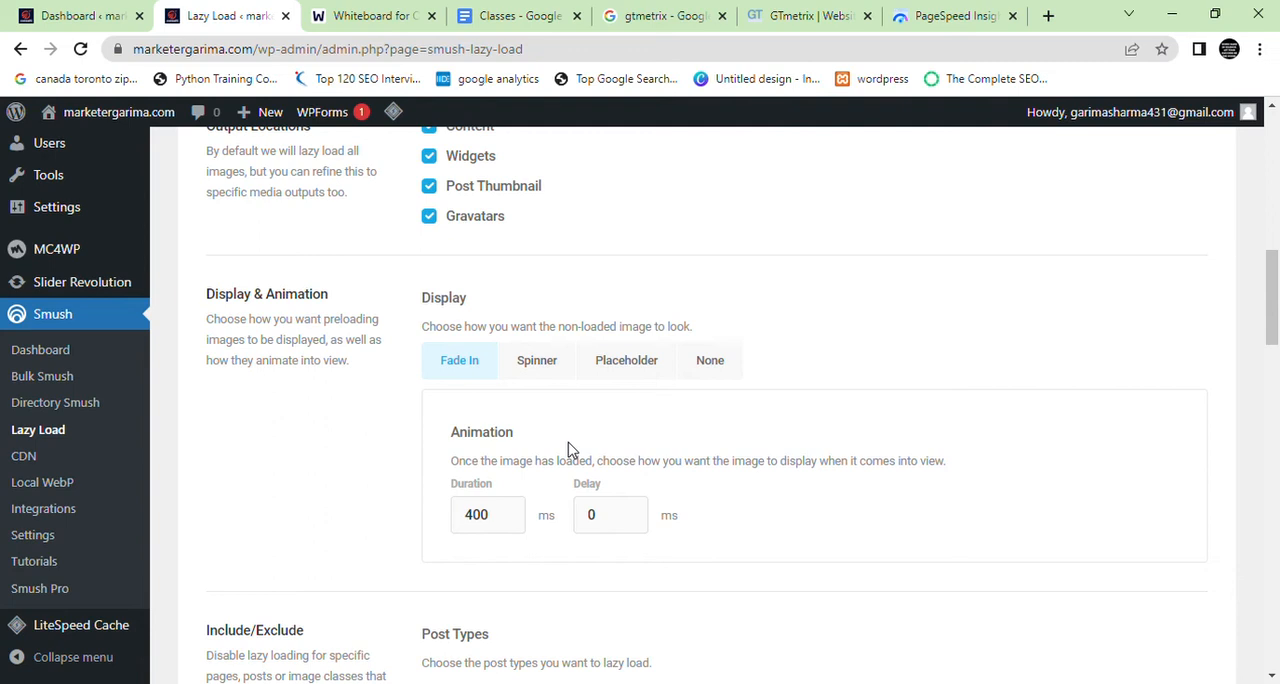
Try the Spinner display option with several predefined spinner styles, and switch the lazy load display back to Fade In
click(548, 366)
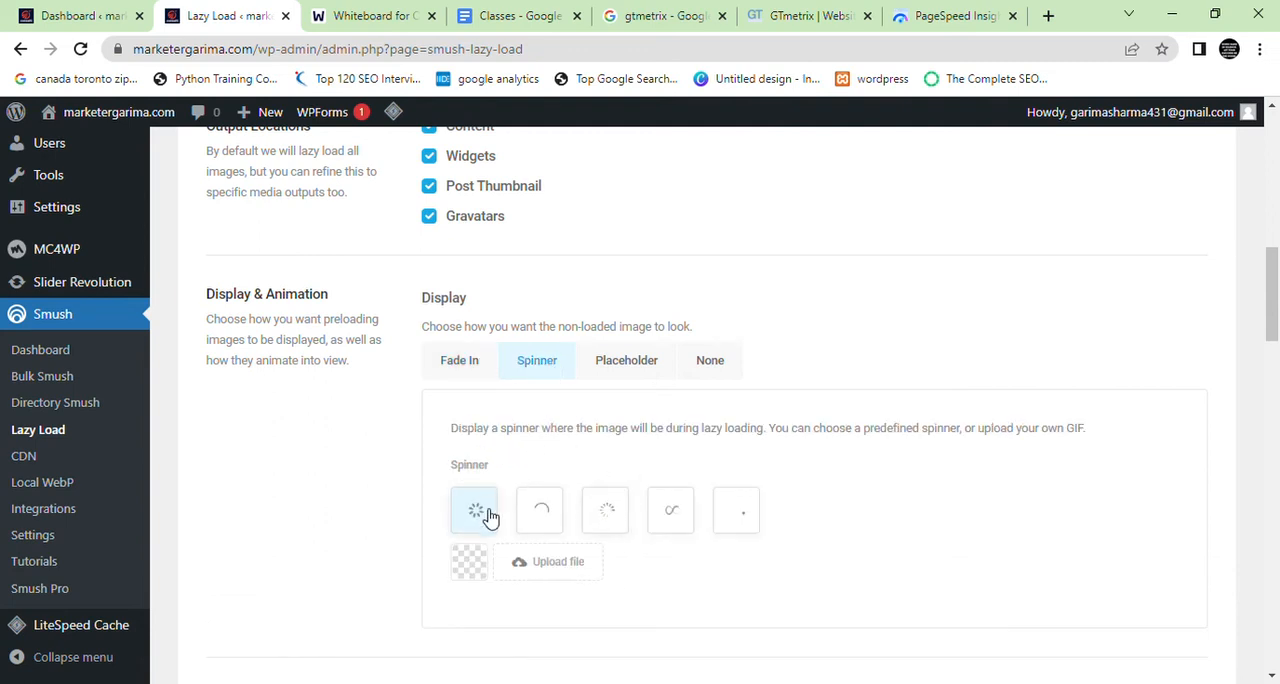
click(545, 515)
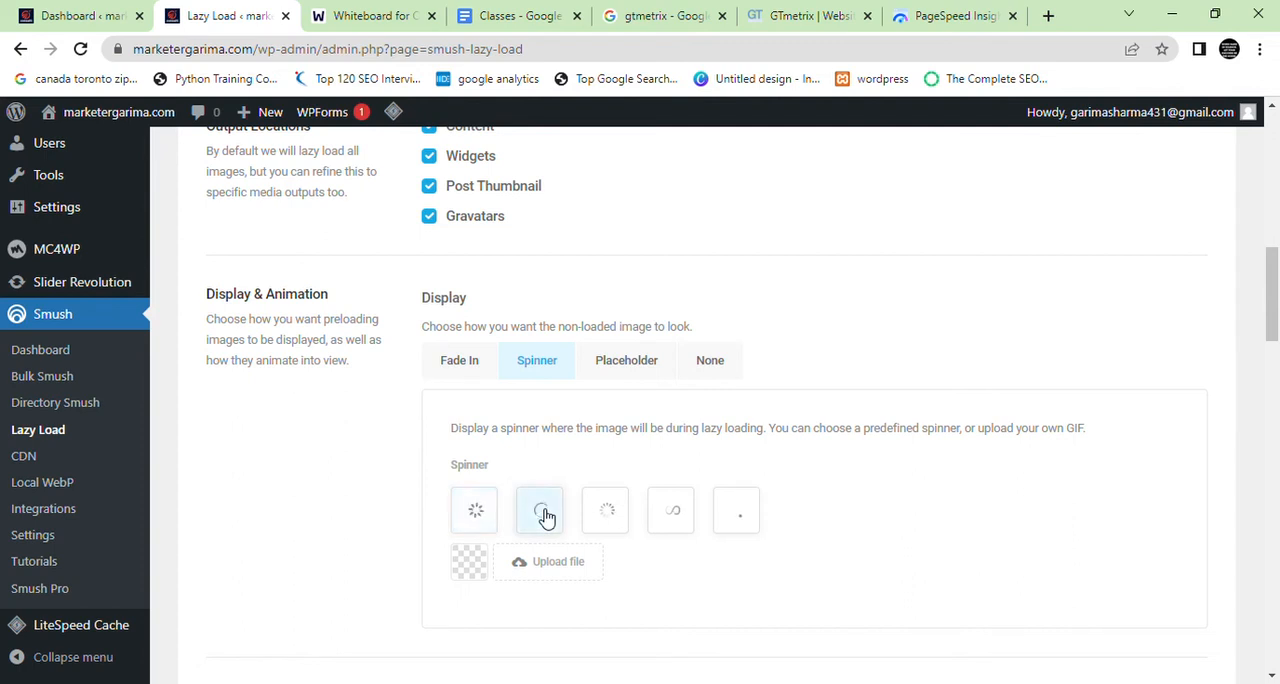
click(622, 516)
click(487, 520)
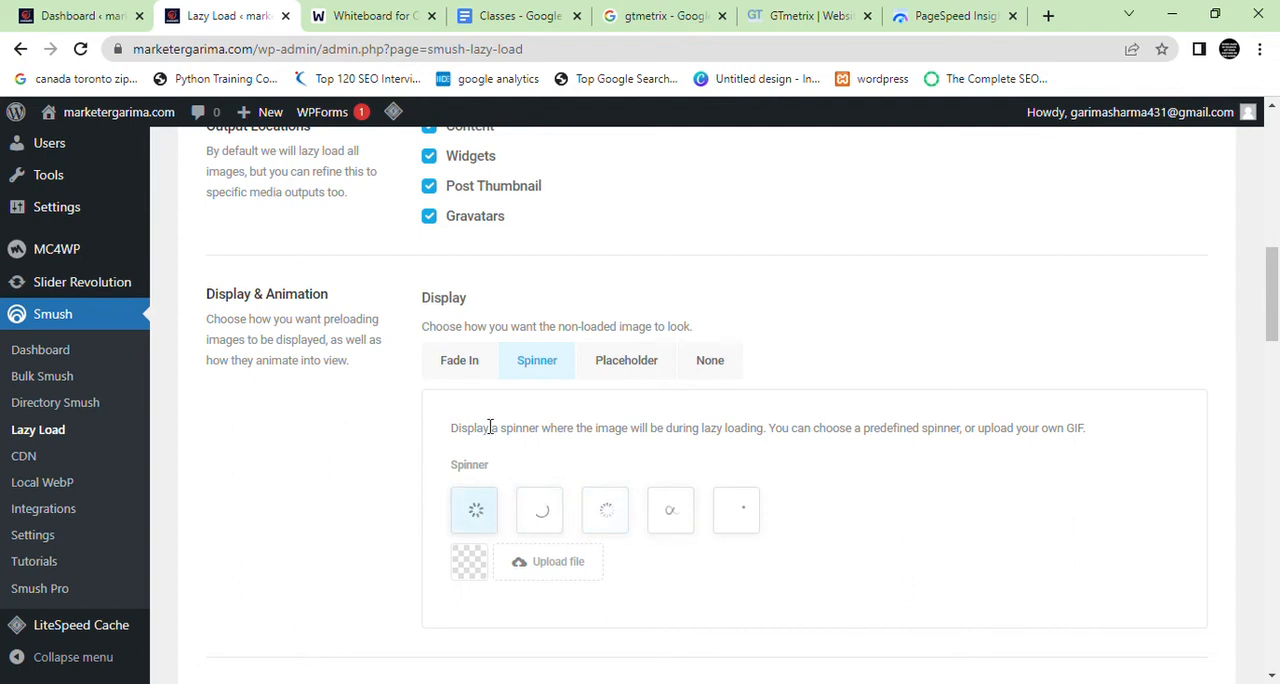
click(474, 366)
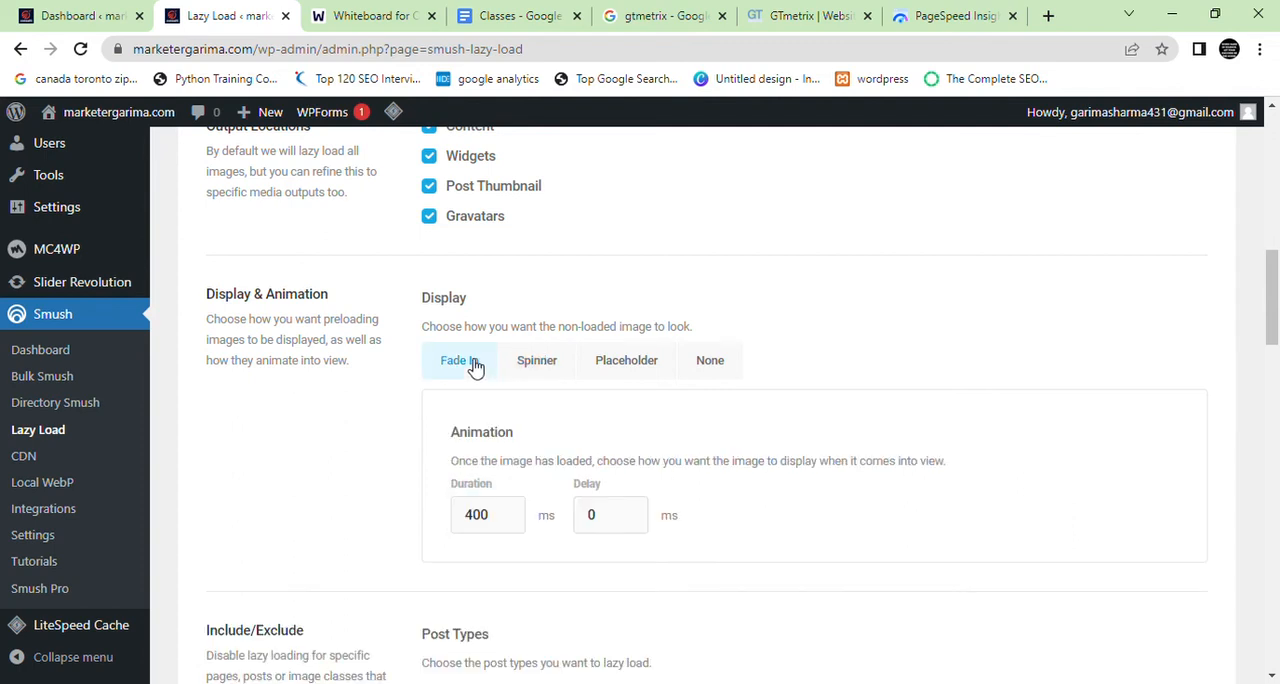
Highlight the lazy loading status message above the Media Types settings
scroll(474, 366, up, 5)
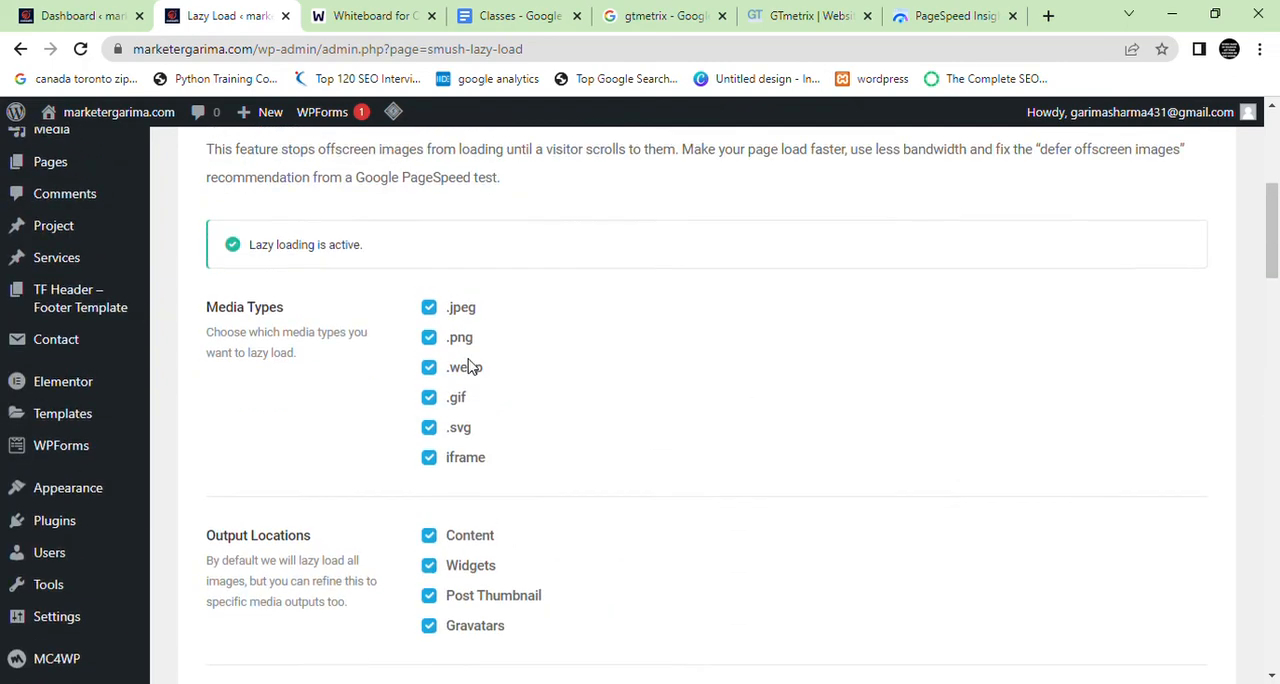
drag(402, 312, 206, 306)
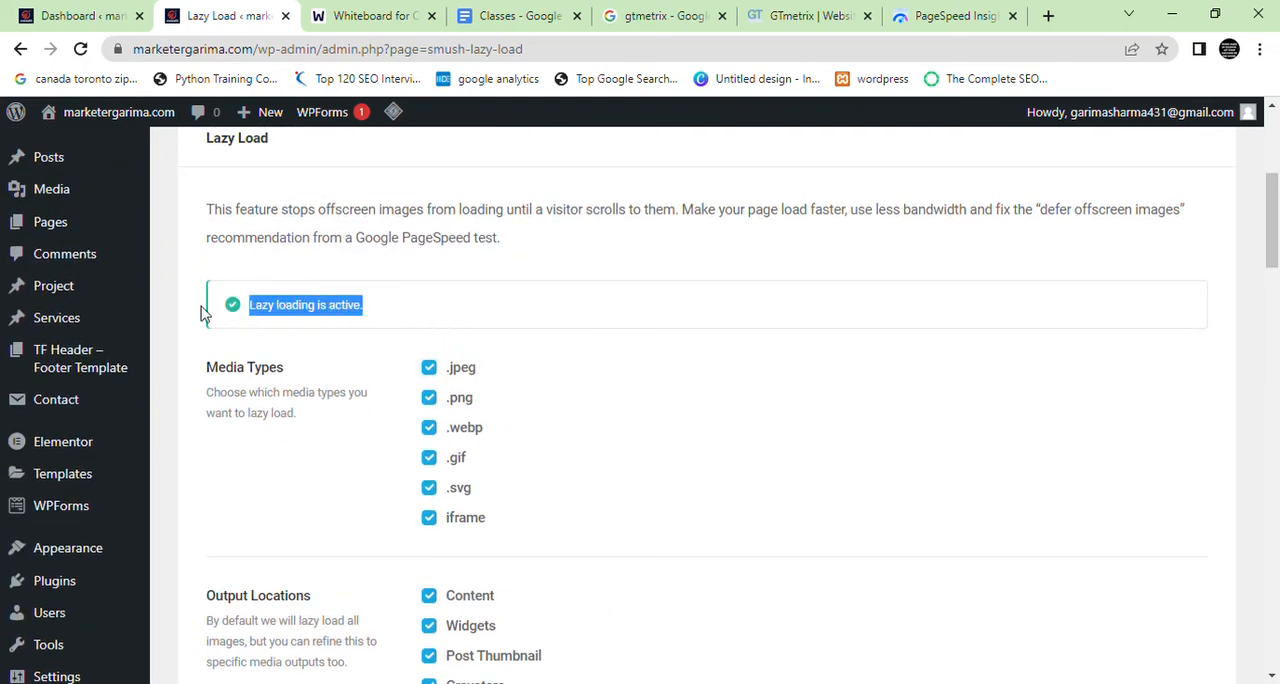
Open Smush's CDN page and review its description and feature list
scroll(257, 437, down, 4)
click(78, 553)
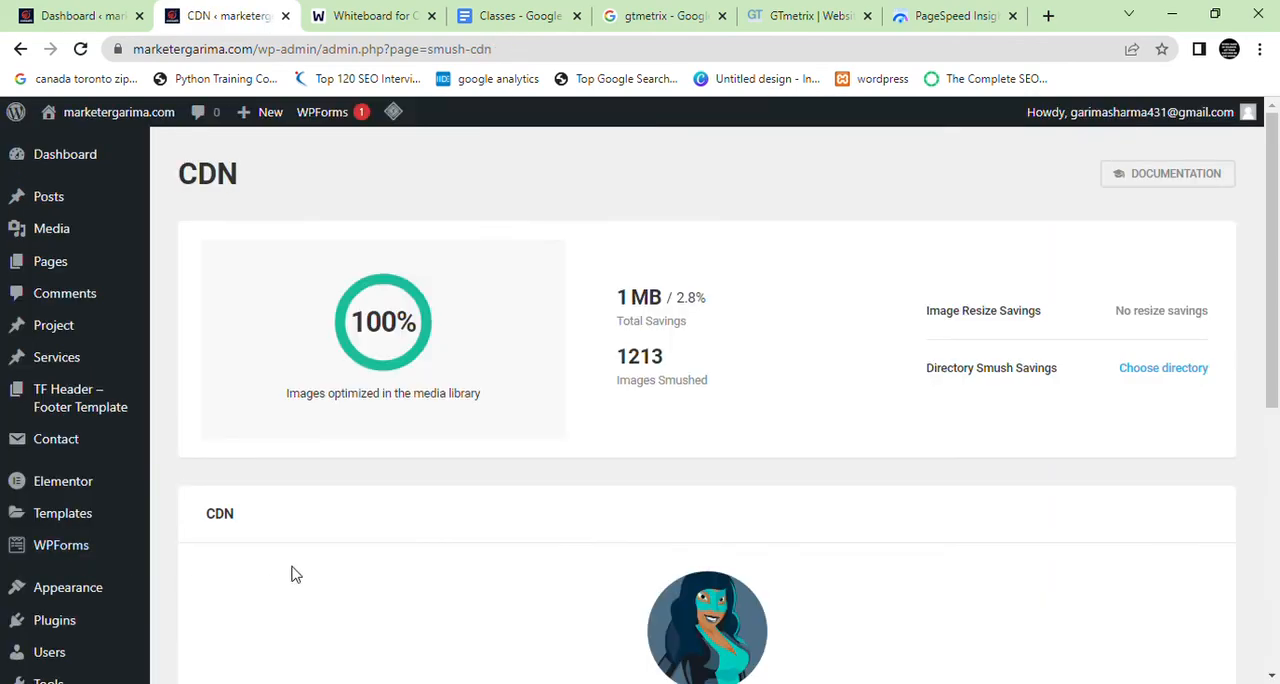
scroll(293, 571, down, 5)
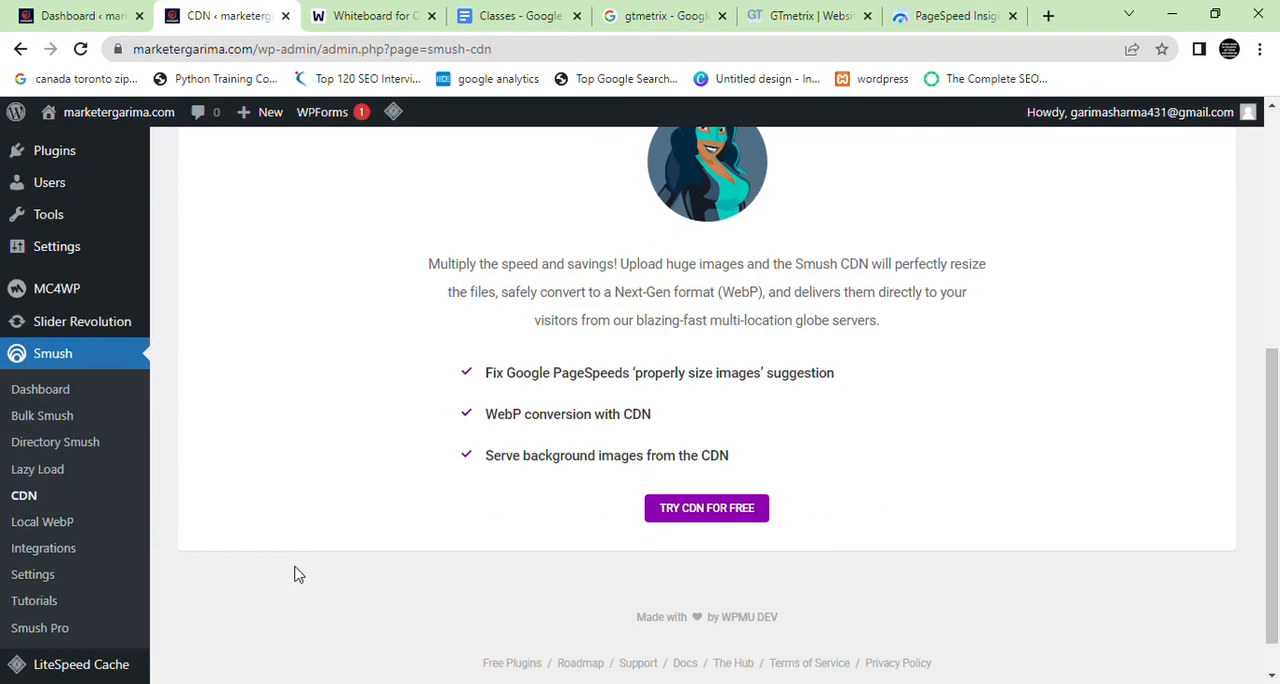
scroll(296, 573, up, 2)
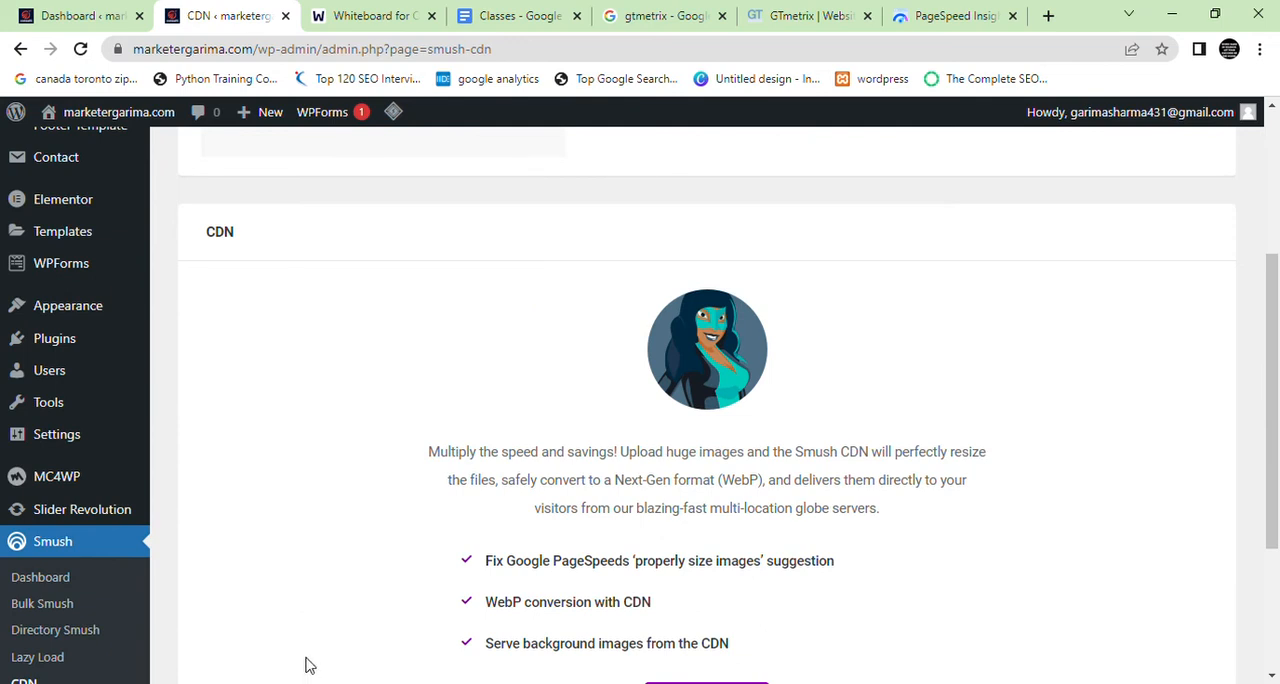
scroll(508, 534, down, 2)
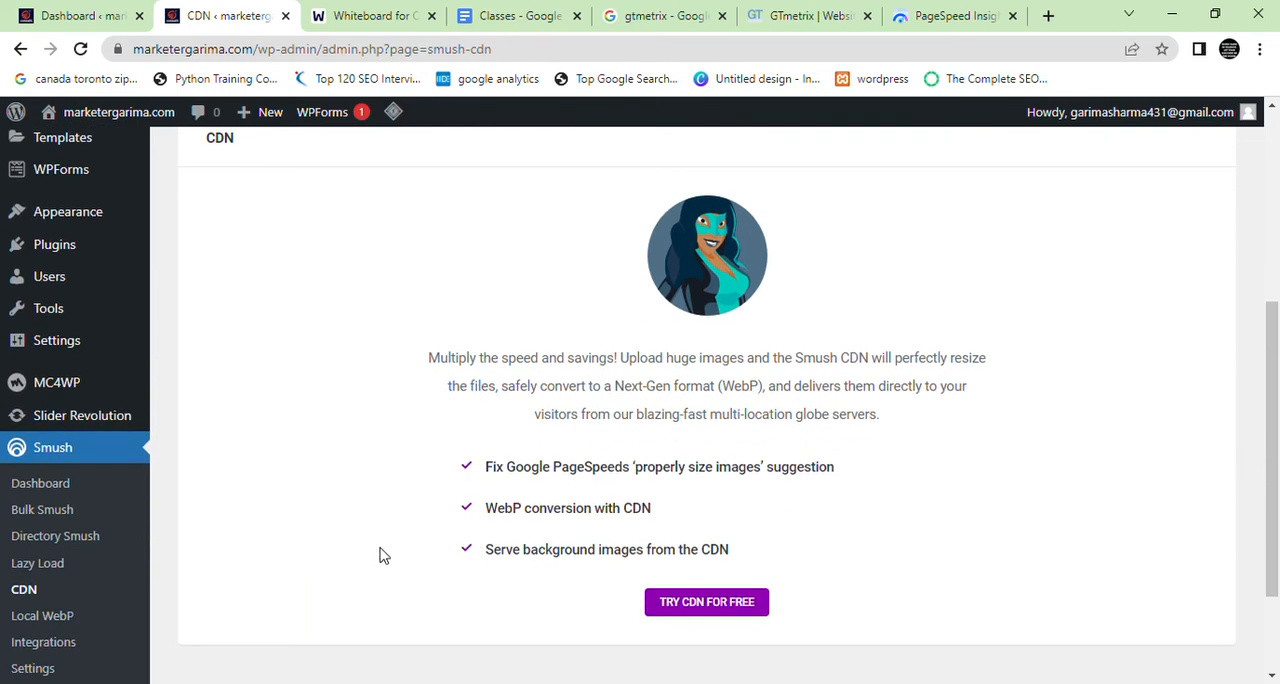
Open the Local WebP page and review its setup stages and feature list
click(42, 522)
scroll(527, 486, down, 2)
scroll(527, 486, down, 2)
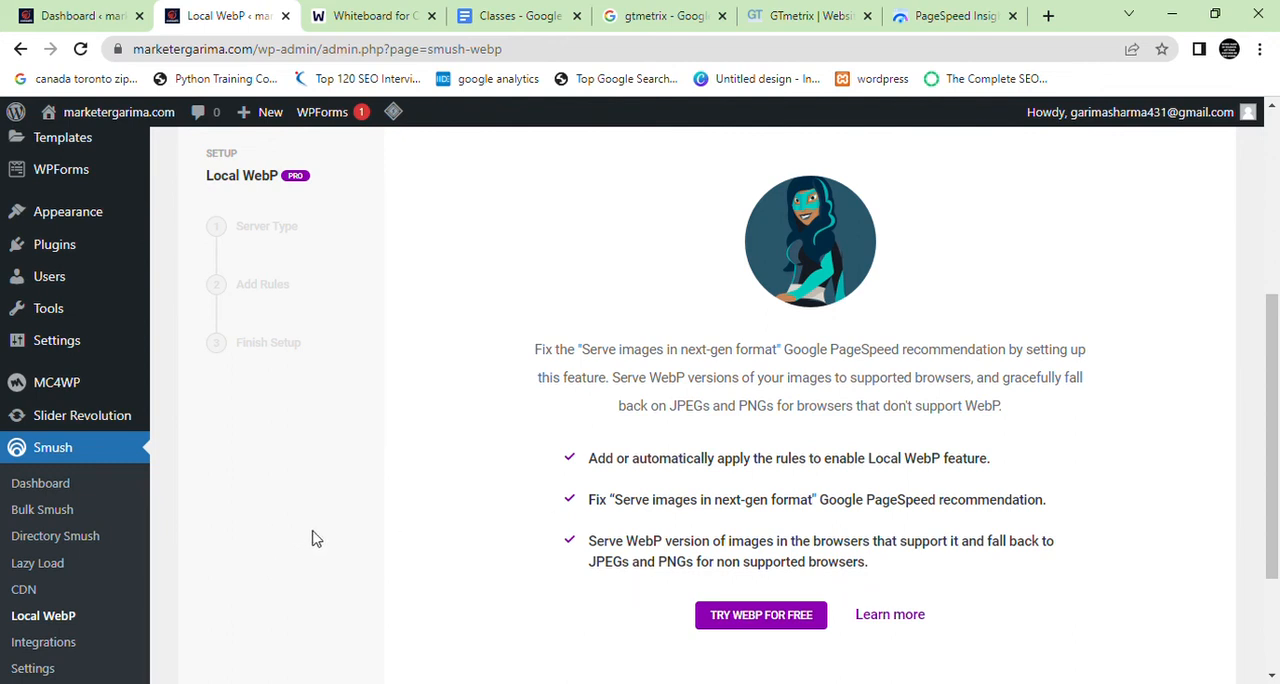
scroll(450, 600, down, 3)
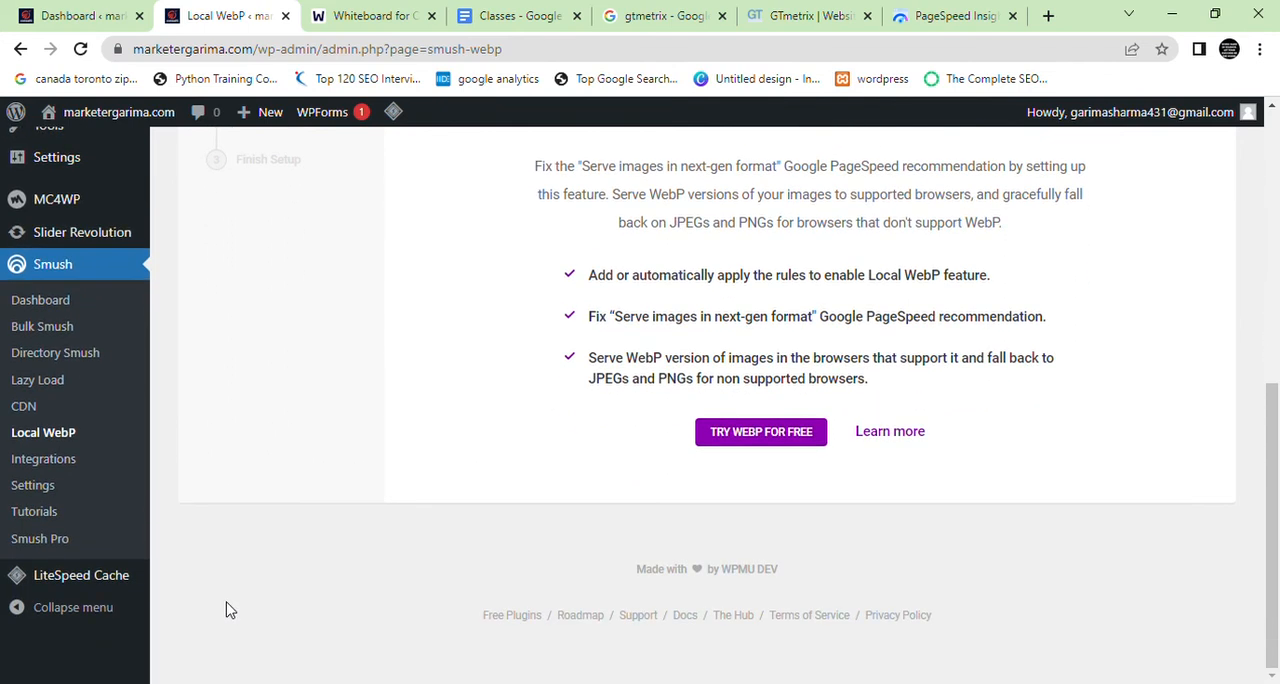
Open the Integrations page and review the Gutenberg, Gravity Forms, WPBakery, Amazon S3 and NextGen Gallery options
click(81, 468)
scroll(385, 474, down, 1)
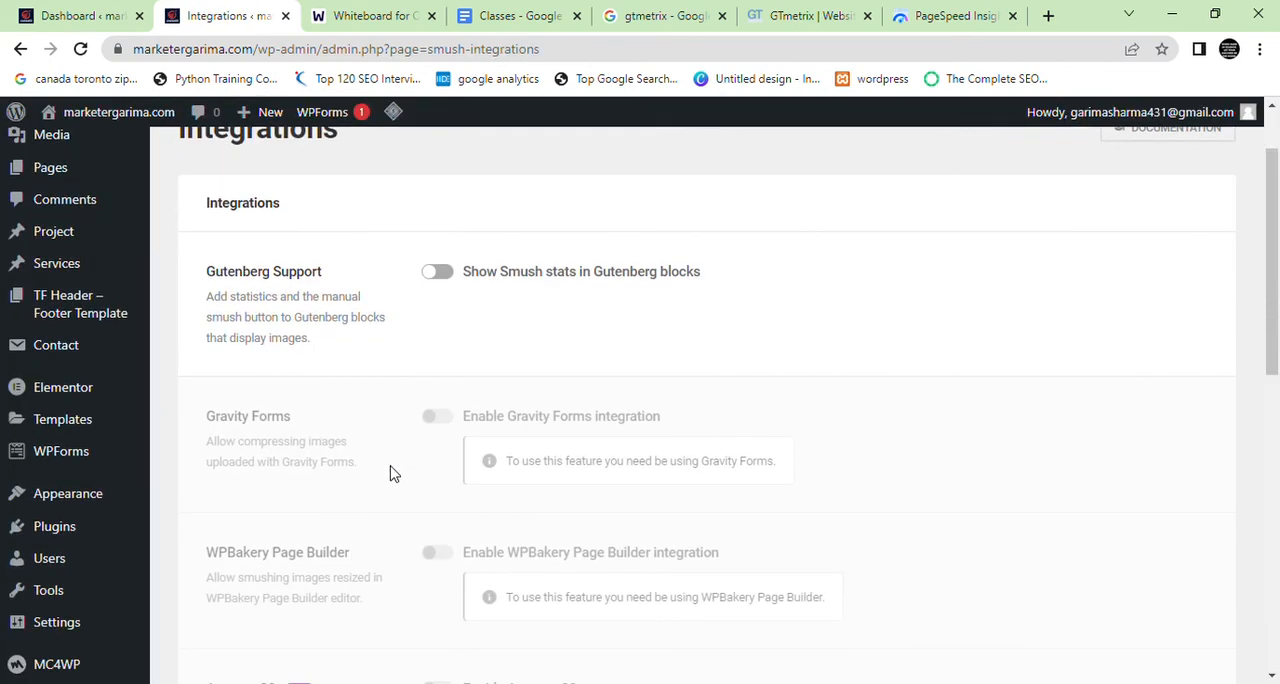
scroll(415, 390, down, 6)
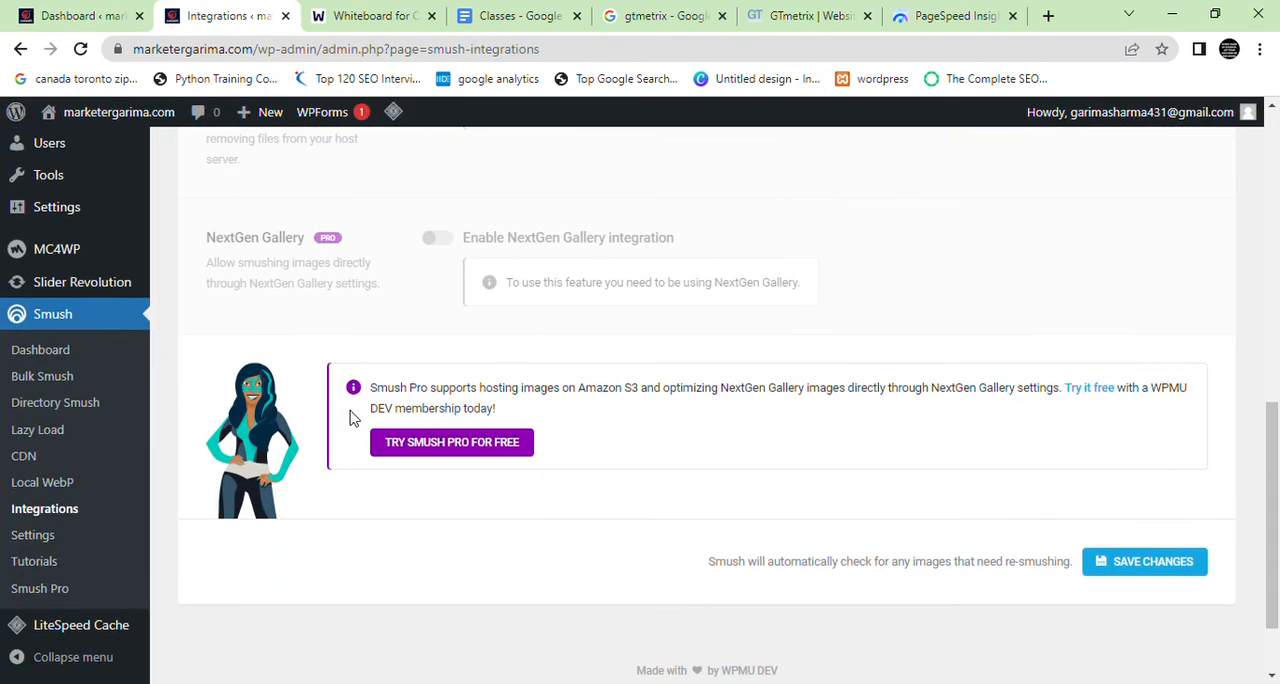
scroll(350, 418, up, 4)
scroll(472, 416, up, 3)
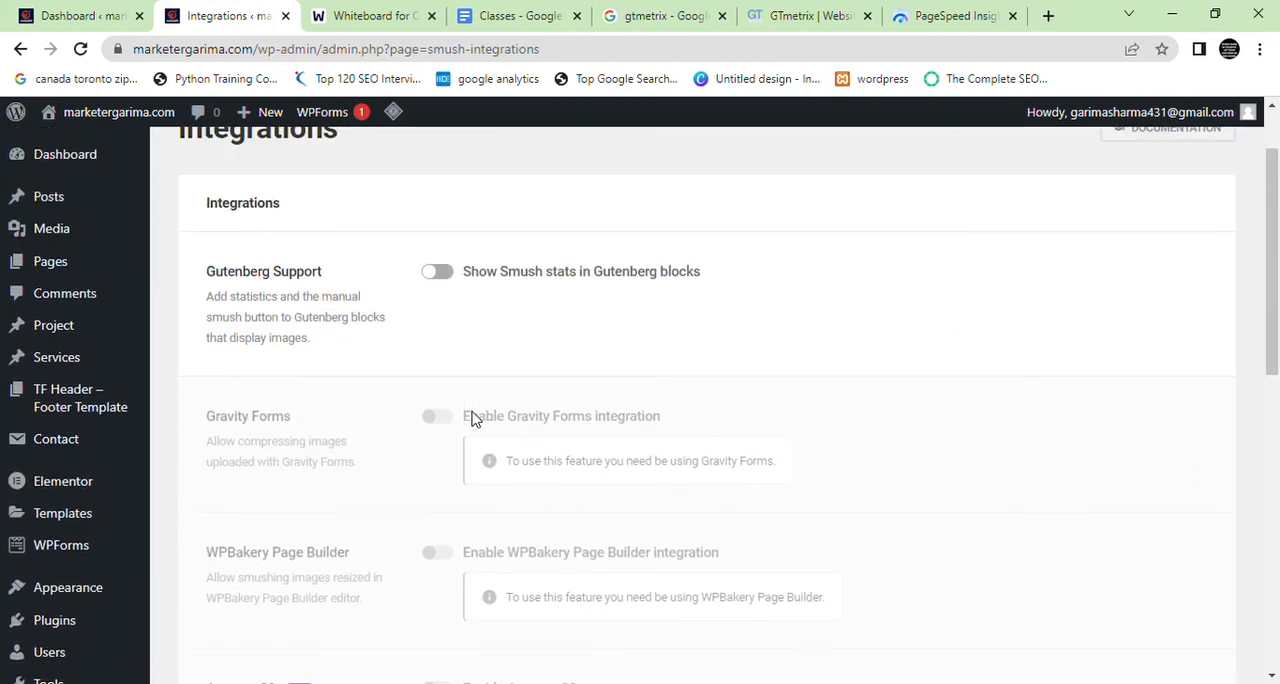
scroll(466, 408, down, 3)
scroll(403, 424, up, 2)
scroll(370, 380, up, 2)
scroll(400, 410, down, 4)
scroll(445, 438, down, 4)
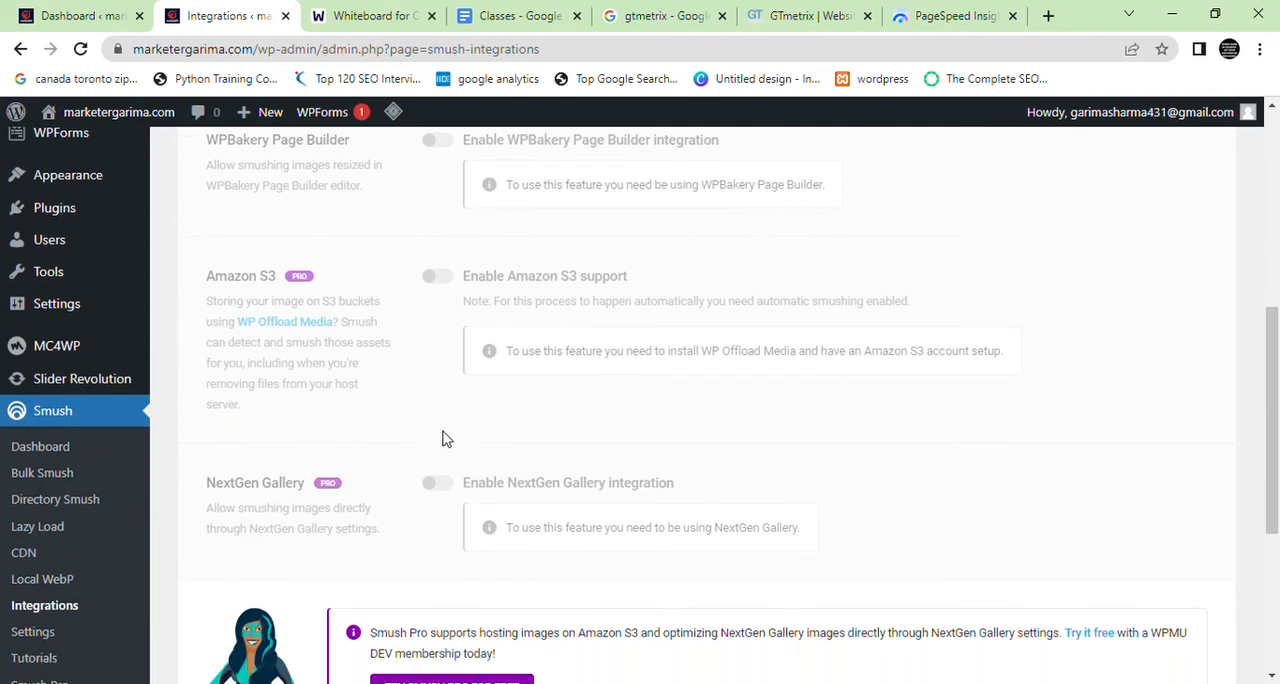
Open Smush's general settings, highlight the Image Resize Detection label and review the translation and usage tracking options
click(85, 540)
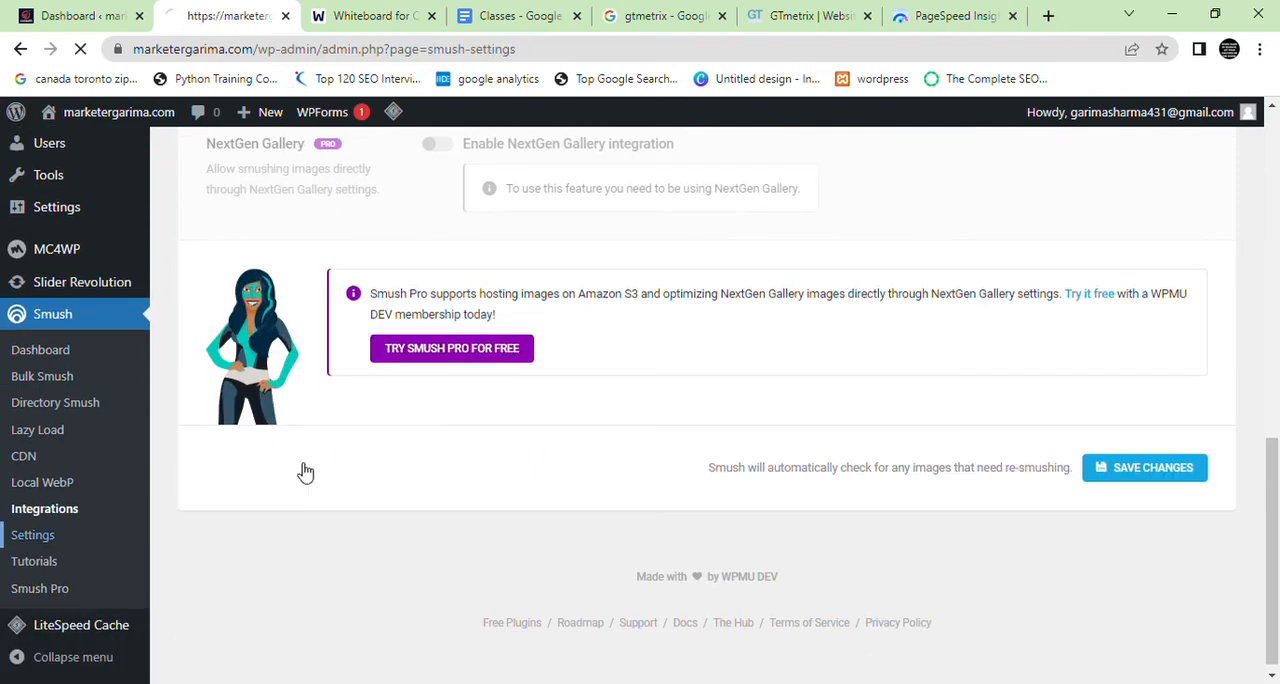
scroll(542, 443, down, 2)
scroll(545, 440, up, 2)
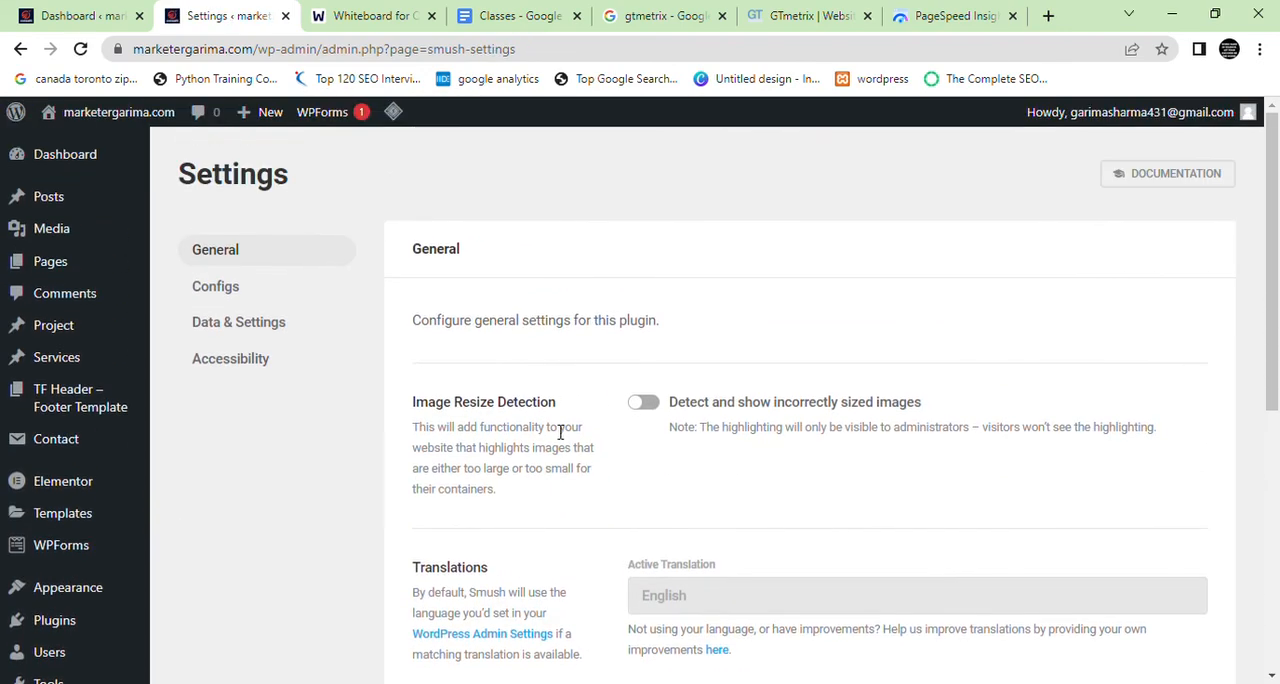
drag(558, 405, 436, 406)
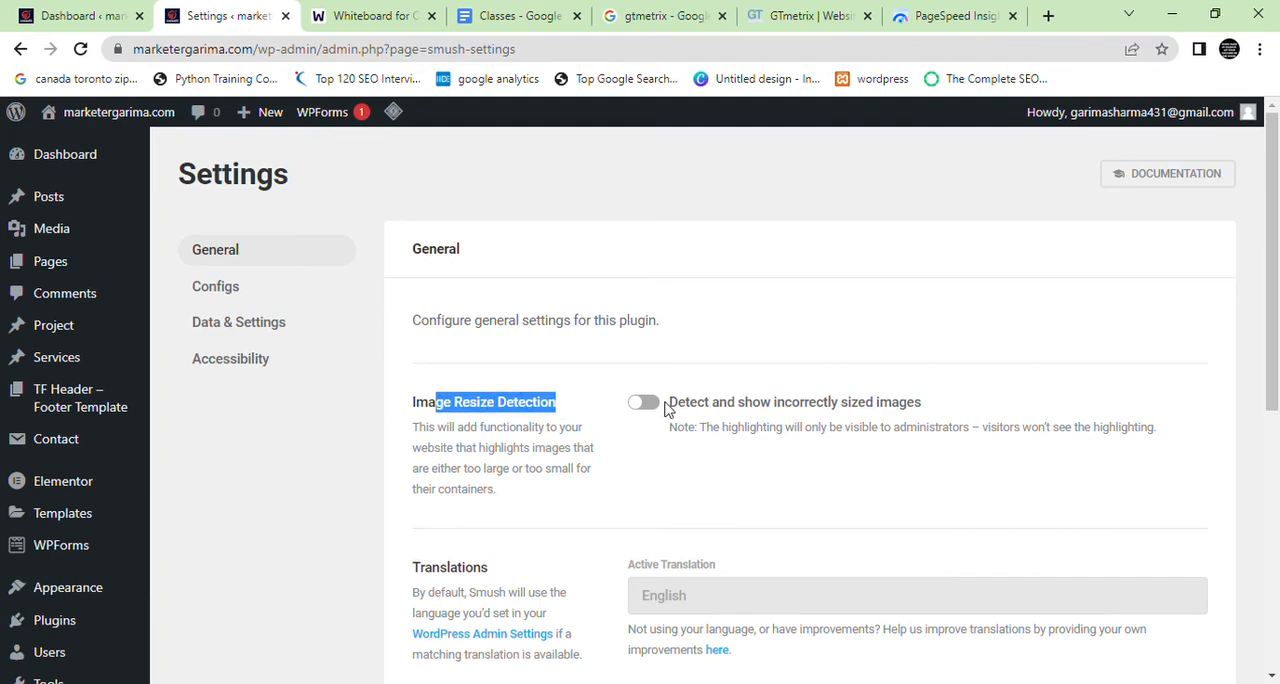
scroll(600, 400, down, 5)
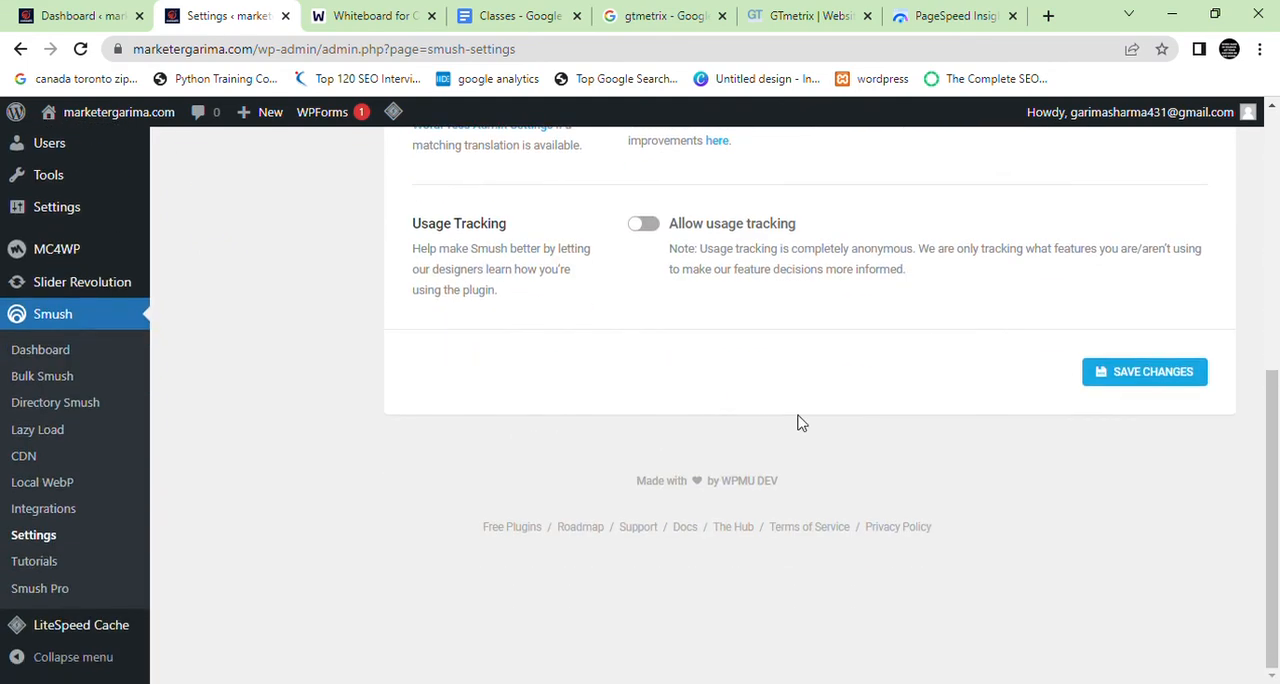
scroll(800, 420, up, 2)
scroll(710, 462, up, 3)
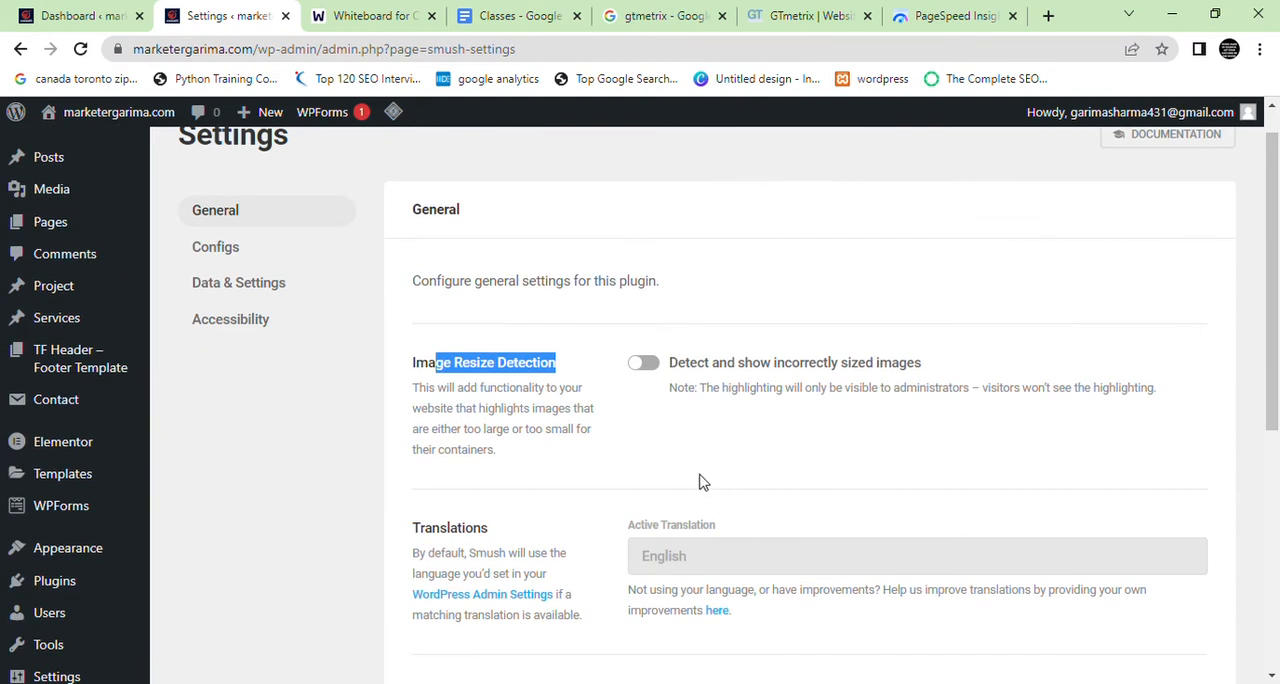
Open the Bulk Smush page and show its Image Sizes and Automatic compression settings
scroll(290, 505, down, 4)
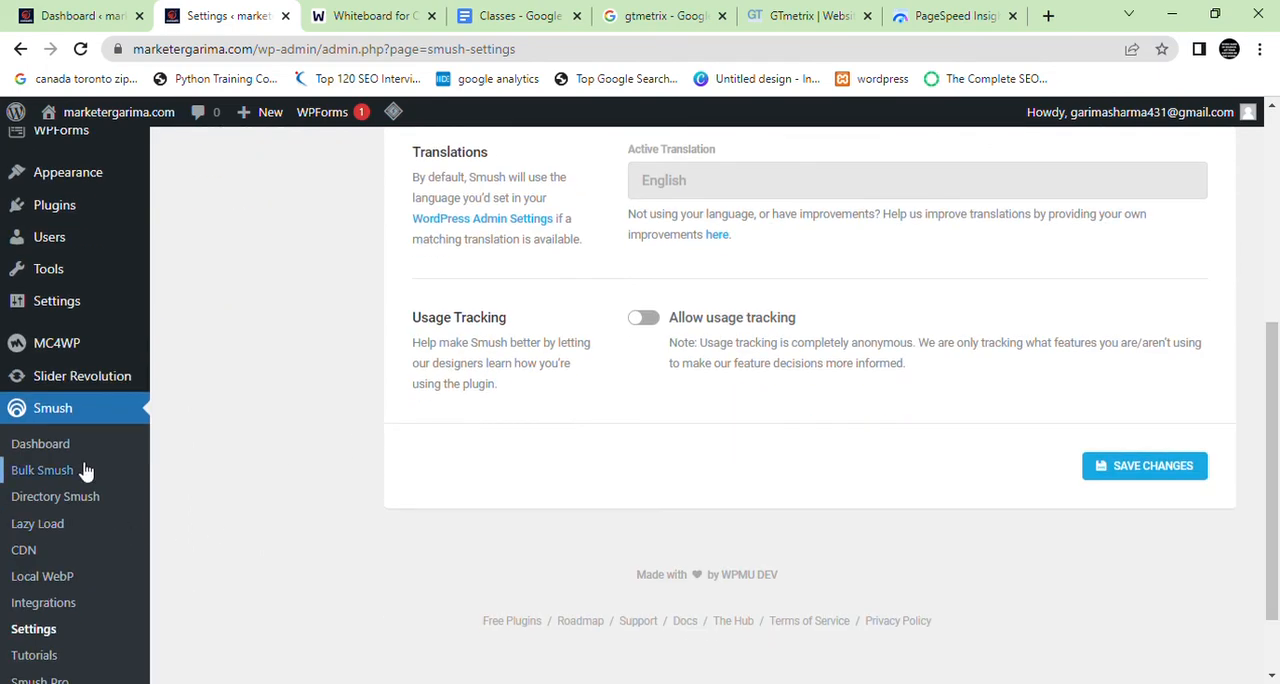
click(85, 470)
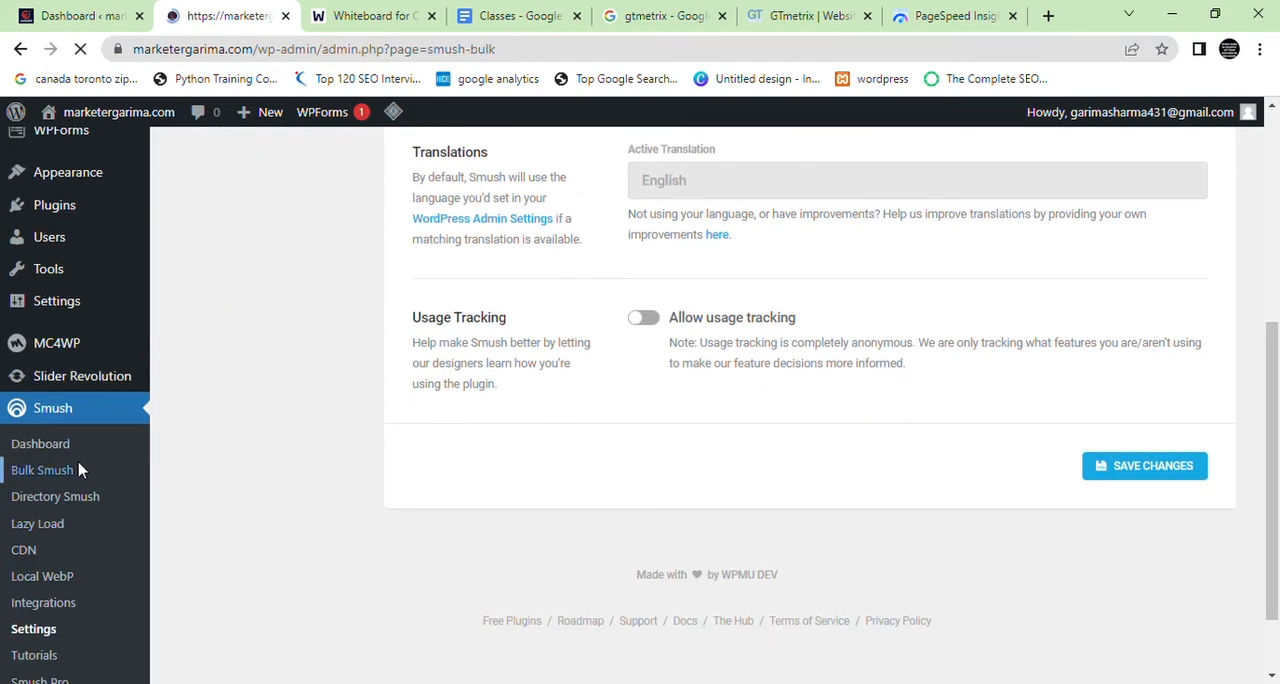
scroll(240, 470, down, 4)
scroll(235, 485, down, 3)
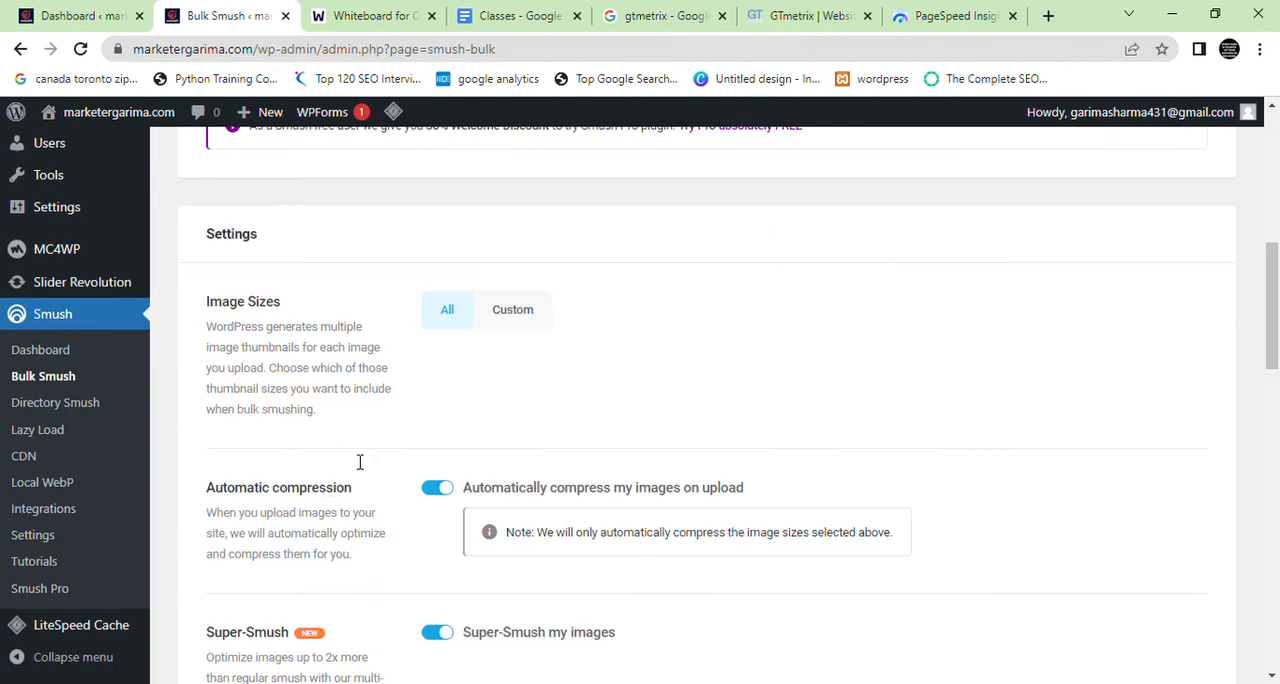
Switch to the web whiteboard and handwrite a circled number 1 followed by "Smush" below the existing heading
click(380, 16)
drag(257, 330, 255, 383)
mouse_move(218, 322)
mouse_down()
mouse_move(300, 276)
mouse_move(290, 273)
mouse_up()
mouse_move(445, 290)
mouse_down()
mouse_move(490, 356)
mouse_move(472, 440)
mouse_up()
mouse_move(612, 362)
mouse_down()
mouse_move(688, 360)
mouse_move(712, 385)
mouse_move(735, 458)
mouse_up()
drag(783, 312, 825, 410)
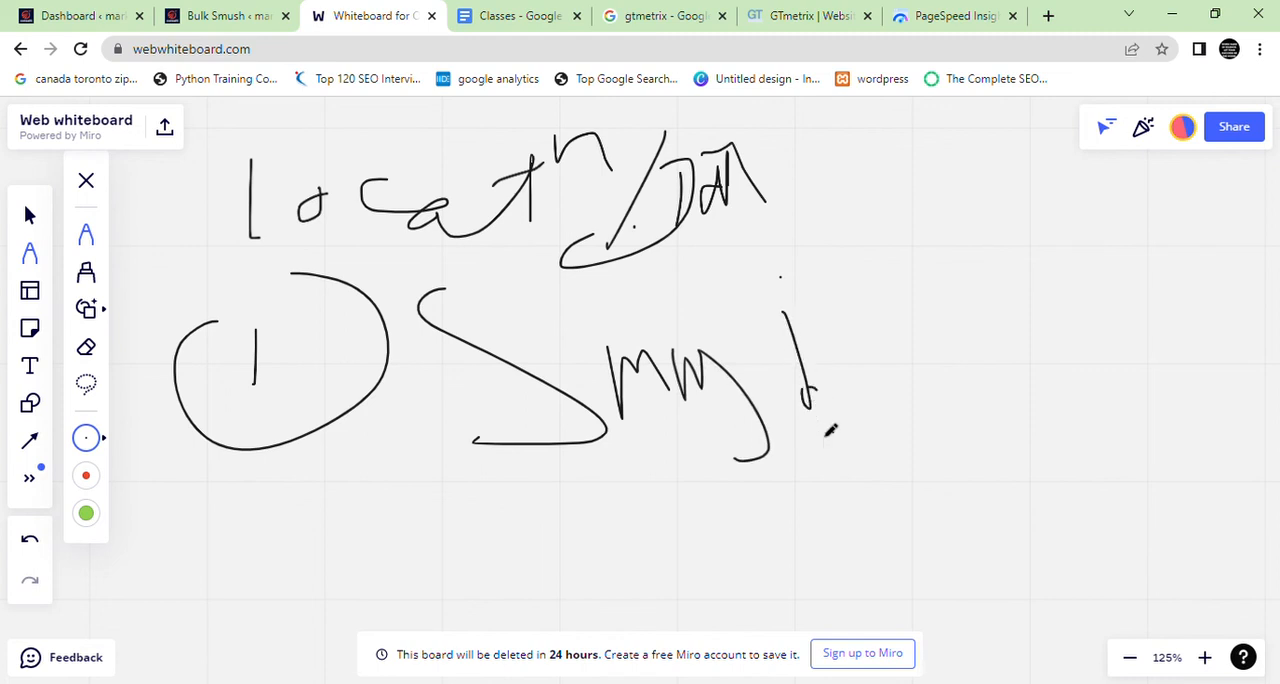
Handwrite a circled second item beginning with "Auto" under the first one, and draw a frame around both items
mouse_move(342, 507)
mouse_down()
mouse_move(300, 466)
mouse_move(352, 598)
mouse_up()
mouse_move(472, 538)
mouse_down()
mouse_move(493, 596)
mouse_move(554, 597)
mouse_move(548, 568)
mouse_move(630, 542)
mouse_move(649, 571)
mouse_up()
mouse_move(621, 550)
mouse_down()
mouse_move(680, 564)
mouse_move(683, 551)
mouse_up()
mouse_move(809, 538)
mouse_down()
mouse_move(819, 587)
mouse_move(794, 577)
mouse_up()
mouse_move(779, 515)
mouse_down()
mouse_move(732, 551)
mouse_move(828, 630)
mouse_up()
mouse_move(853, 507)
mouse_down()
mouse_move(920, 566)
mouse_move(945, 548)
mouse_move(968, 594)
mouse_up()
drag(988, 548, 1028, 576)
mouse_move(920, 297)
mouse_down()
mouse_move(195, 258)
mouse_move(222, 607)
mouse_move(846, 606)
mouse_move(840, 340)
mouse_move(703, 327)
mouse_up()
Check the Bulk Smush settings briefly, and erase the handwritten notes from the whiteboard
click(232, 16)
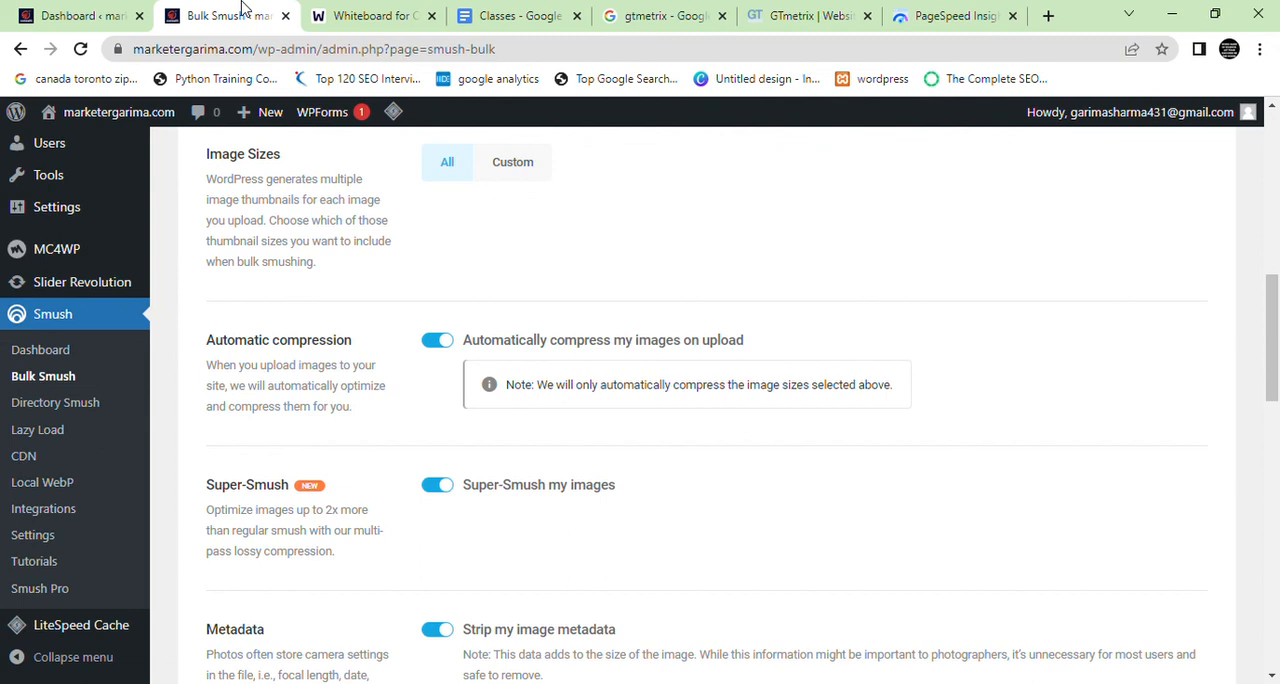
click(370, 15)
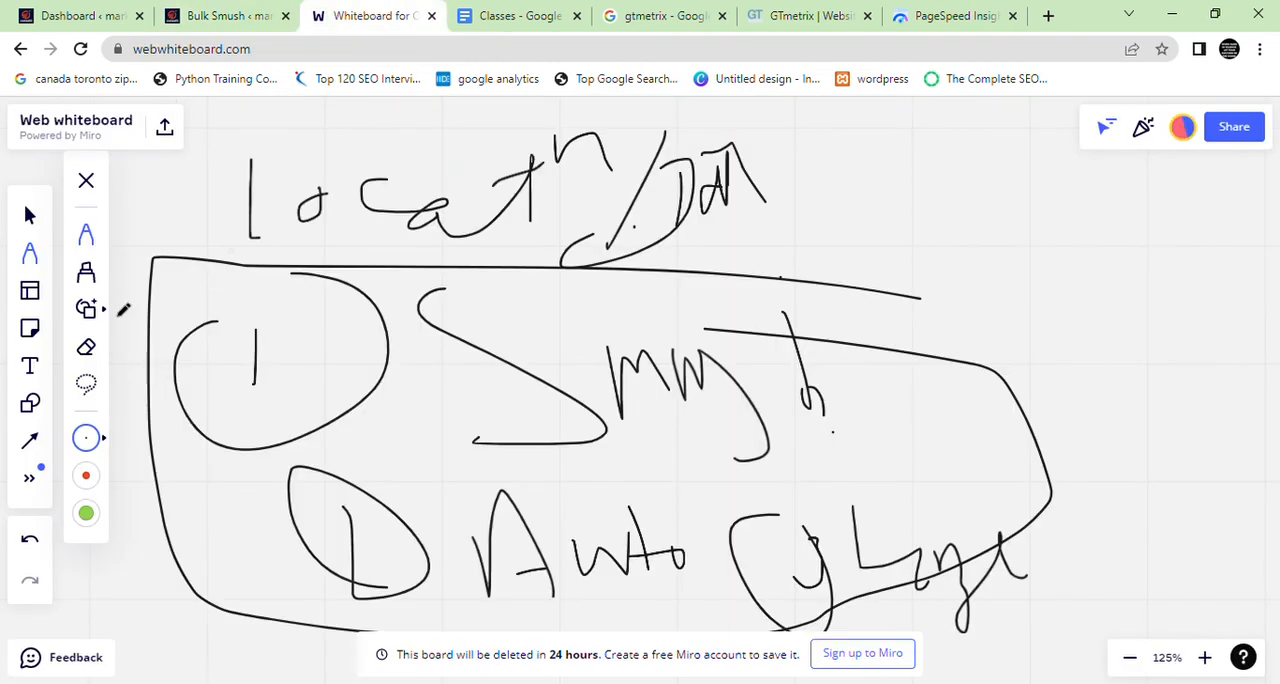
click(86, 346)
mouse_move(330, 200)
mouse_down()
mouse_move(403, 266)
mouse_move(594, 189)
mouse_move(131, 220)
mouse_move(502, 314)
mouse_move(700, 151)
mouse_move(237, 546)
mouse_move(376, 605)
mouse_move(997, 626)
mouse_move(849, 540)
mouse_up()
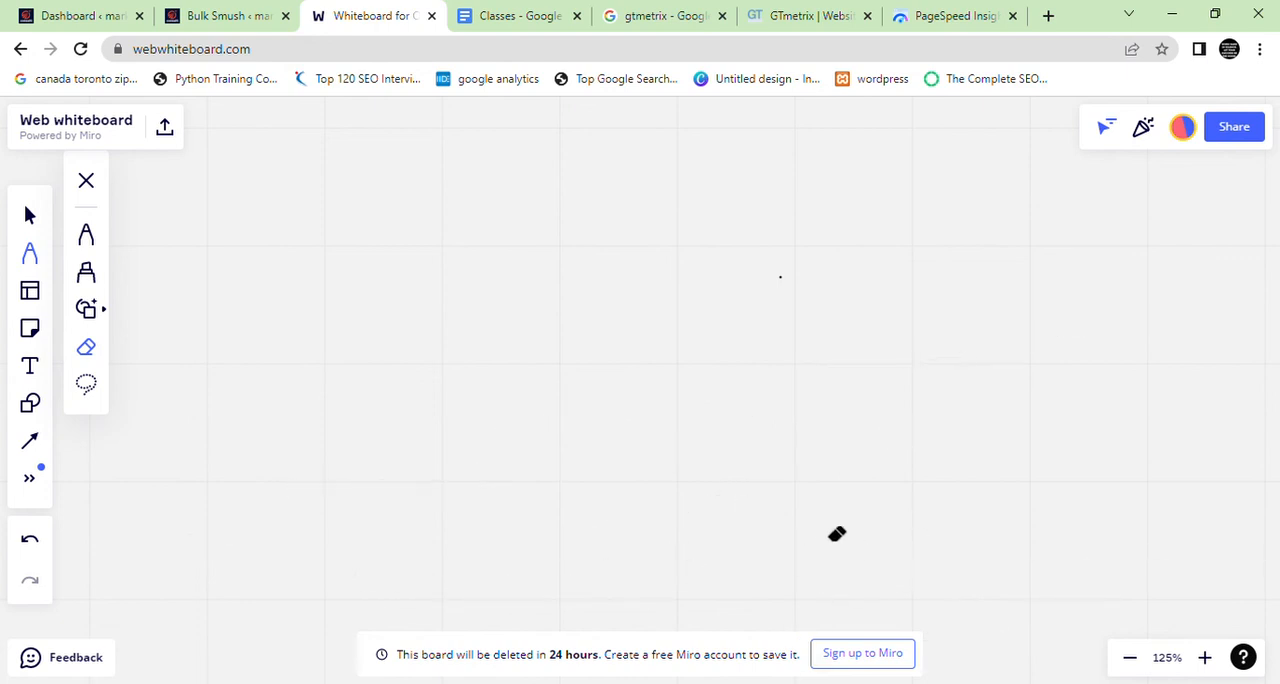
Handwrite "WordP" with the pen in the upper part of the cleared whiteboard
click(88, 240)
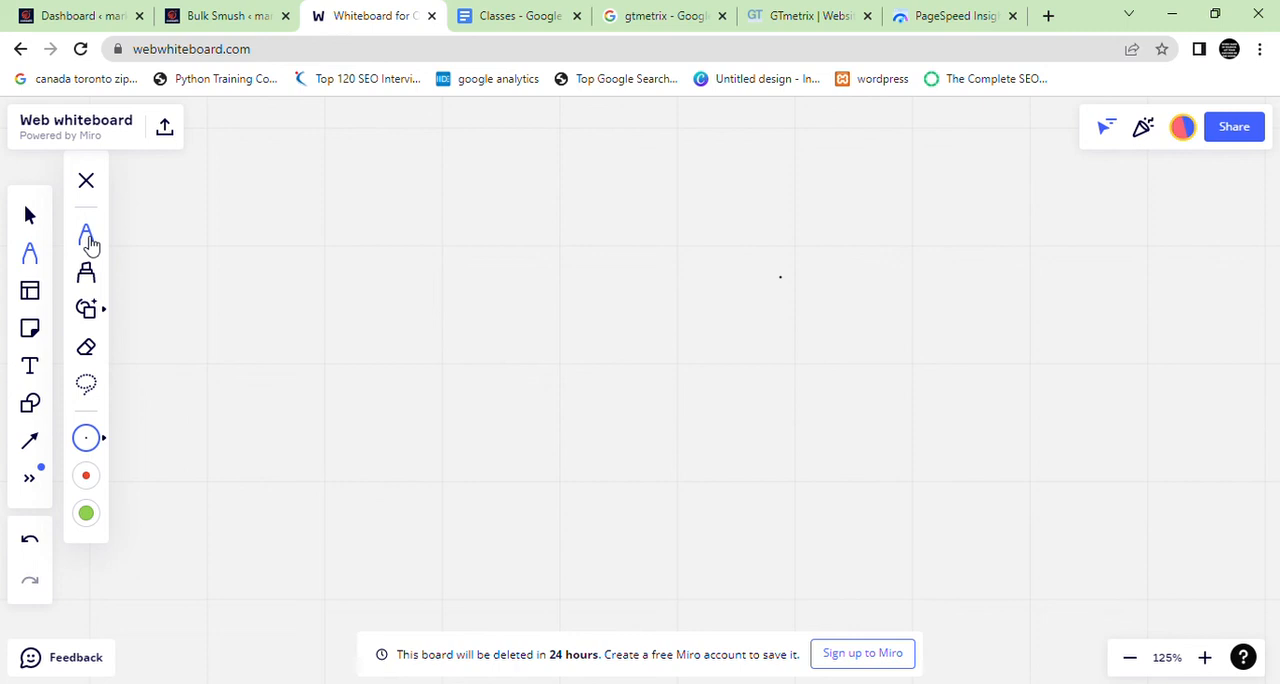
mouse_move(225, 206)
mouse_down()
mouse_move(233, 316)
mouse_move(247, 212)
mouse_up()
drag(298, 256, 357, 324)
drag(399, 278, 408, 338)
drag(403, 226, 416, 338)
mouse_move(456, 264)
mouse_down()
mouse_move(468, 346)
mouse_move(459, 254)
mouse_up()
drag(537, 244, 496, 298)
drag(539, 257, 462, 268)
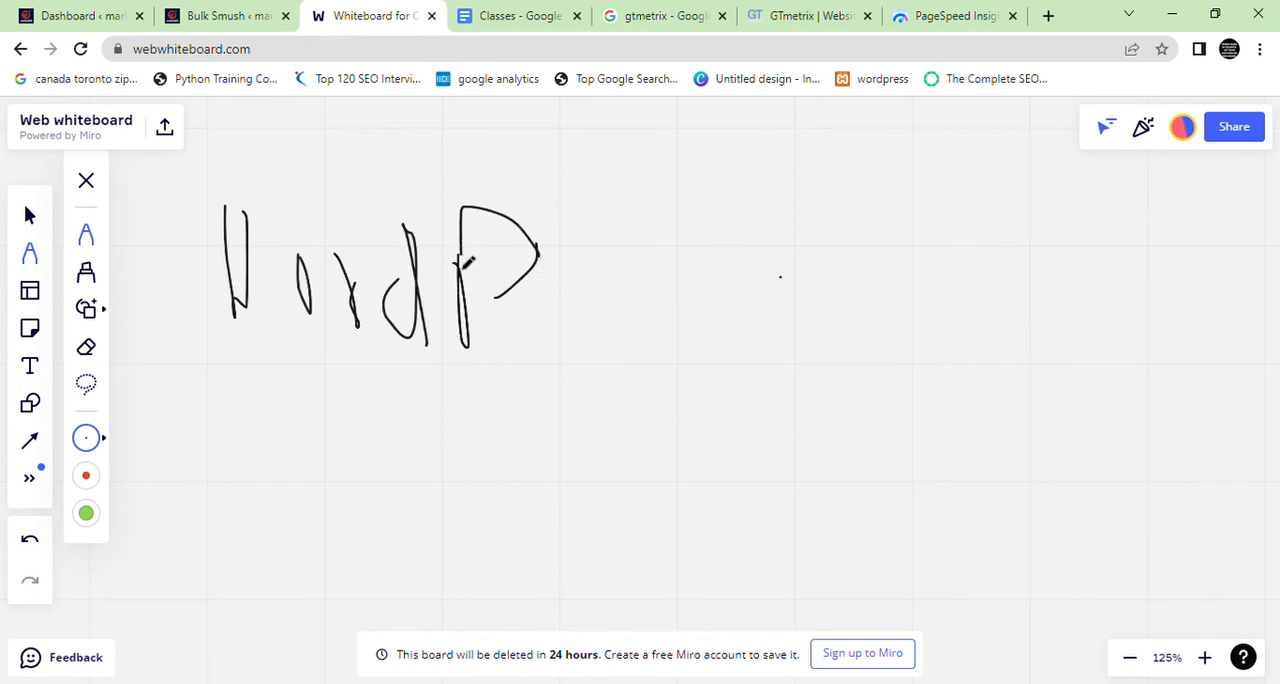
Return to the Bulk Smush page and review the Automatic compression, Super-Smush and Metadata settings
click(240, 15)
scroll(368, 396, down, 2)
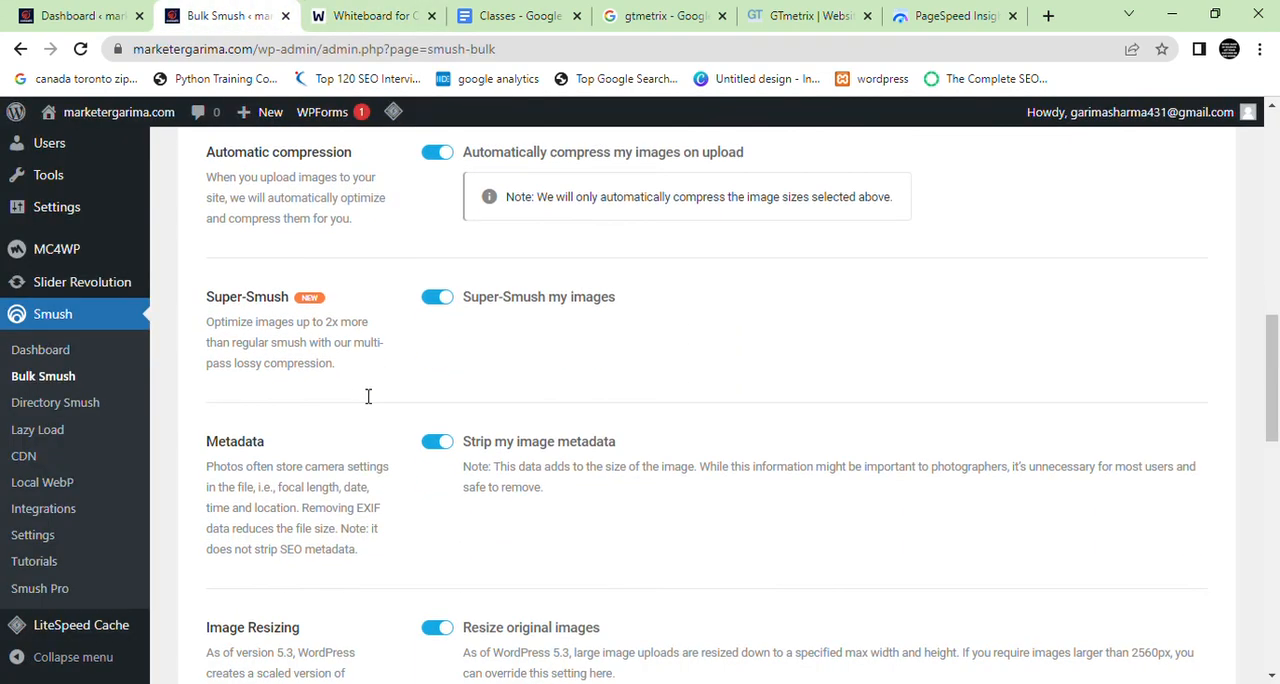